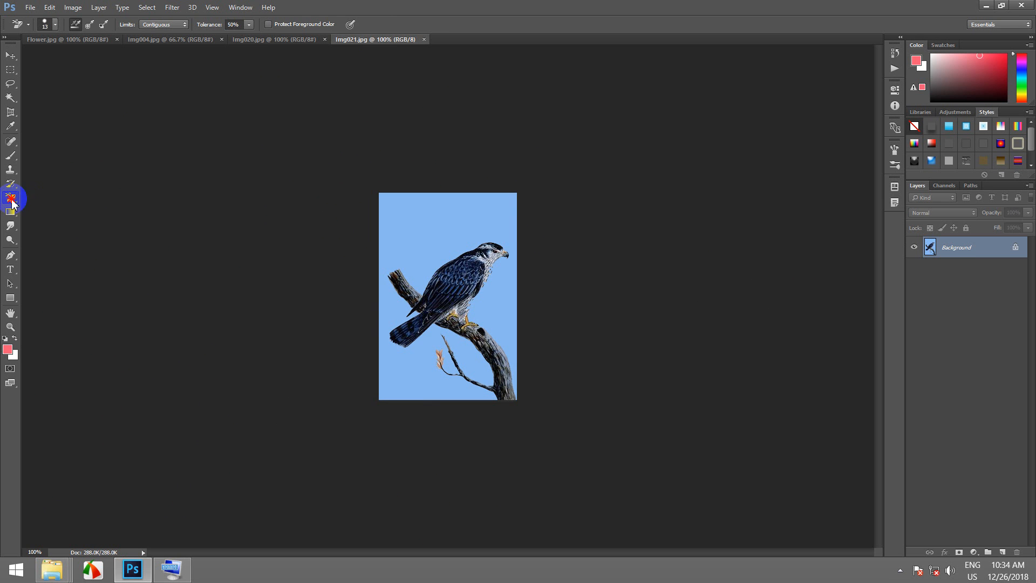
# - Look through the eraser tool variants, settle on the standard Eraser Tool, and bring up the bird image Img020.jpg
pyautogui.rightClick(12, 203)
pyautogui.click(69, 217)
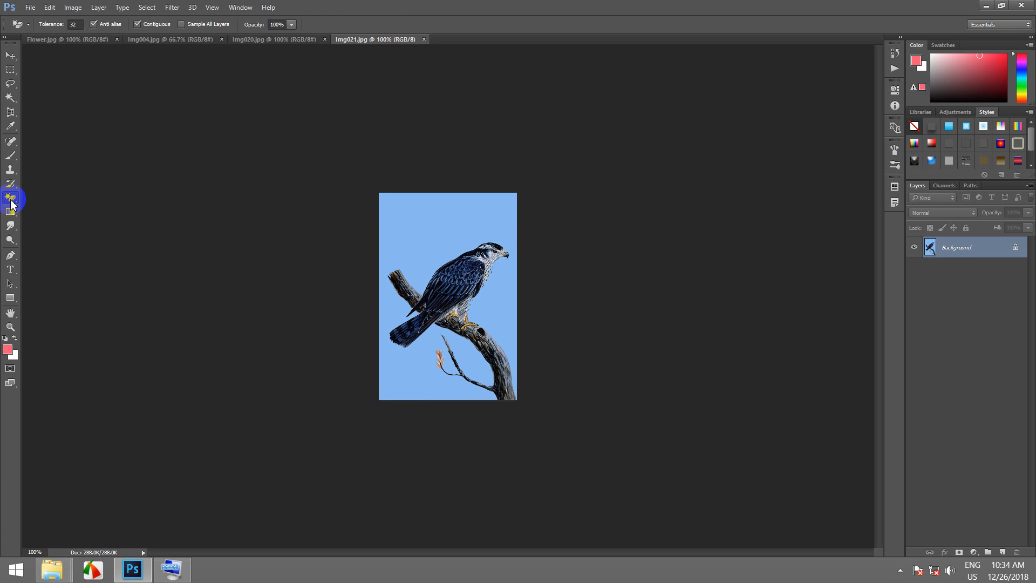
pyautogui.rightClick(10, 199)
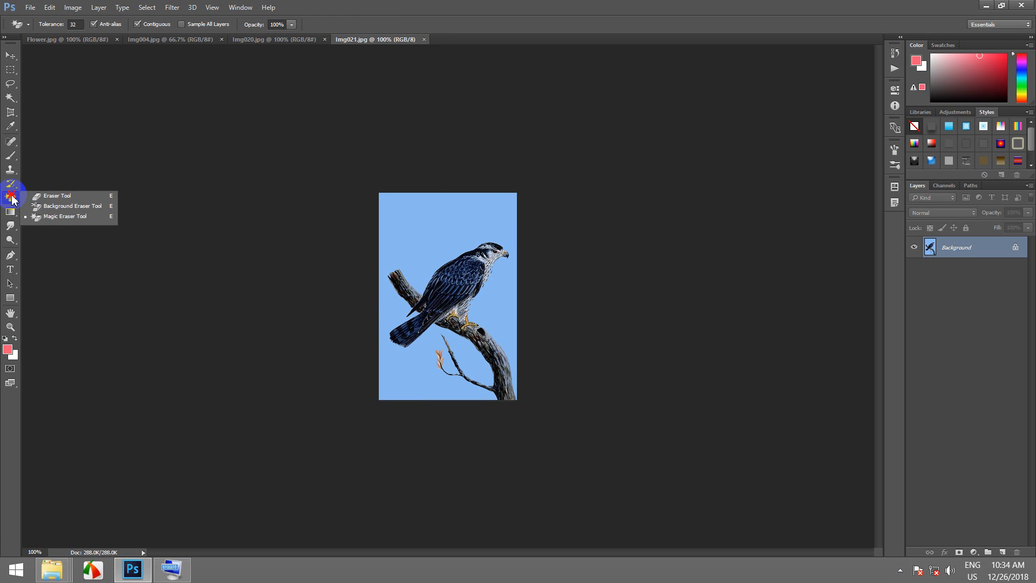
pyautogui.click(49, 197)
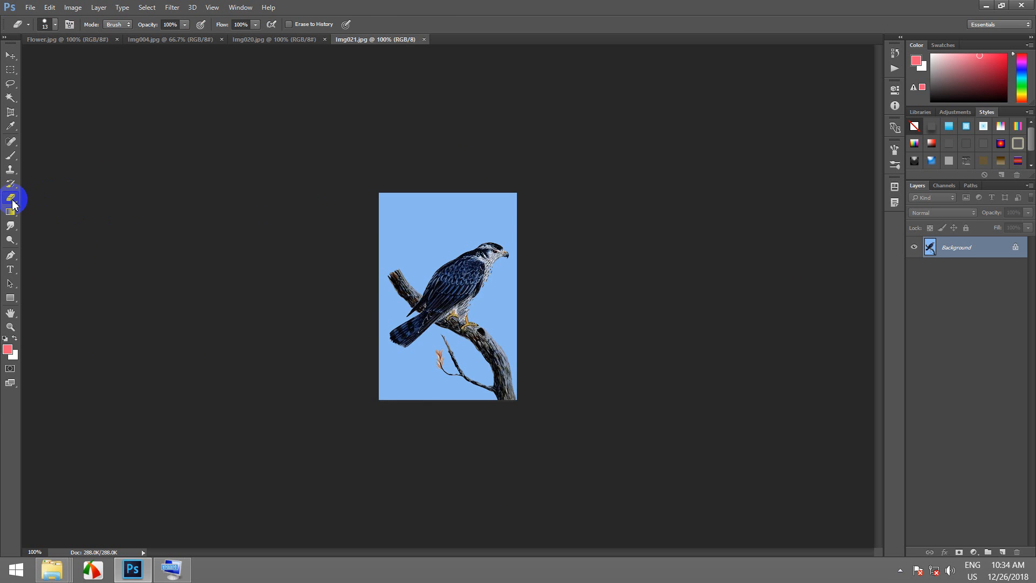
pyautogui.click(148, 40)
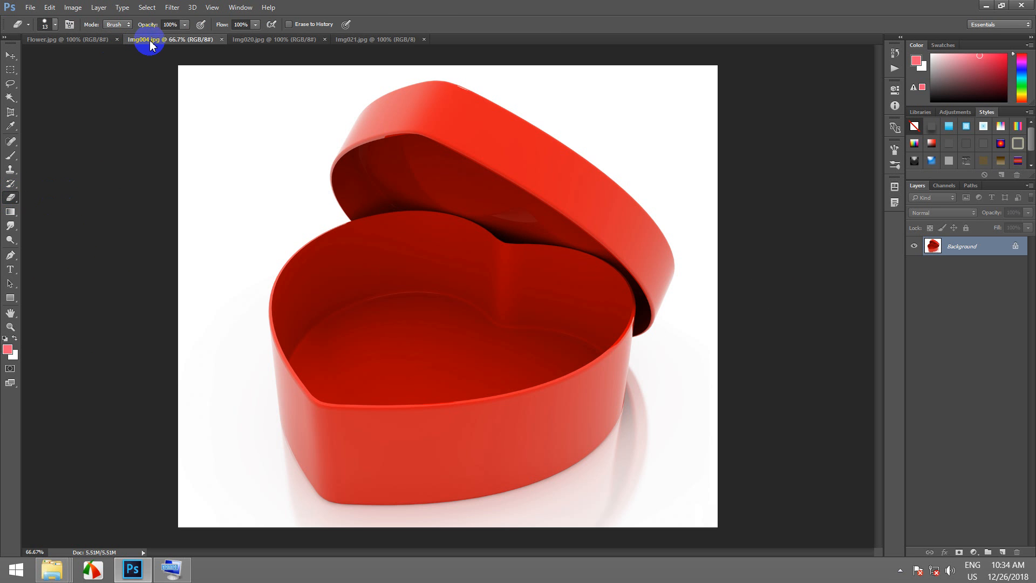
pyautogui.click(264, 42)
pyautogui.scroll(5, 478, 363)
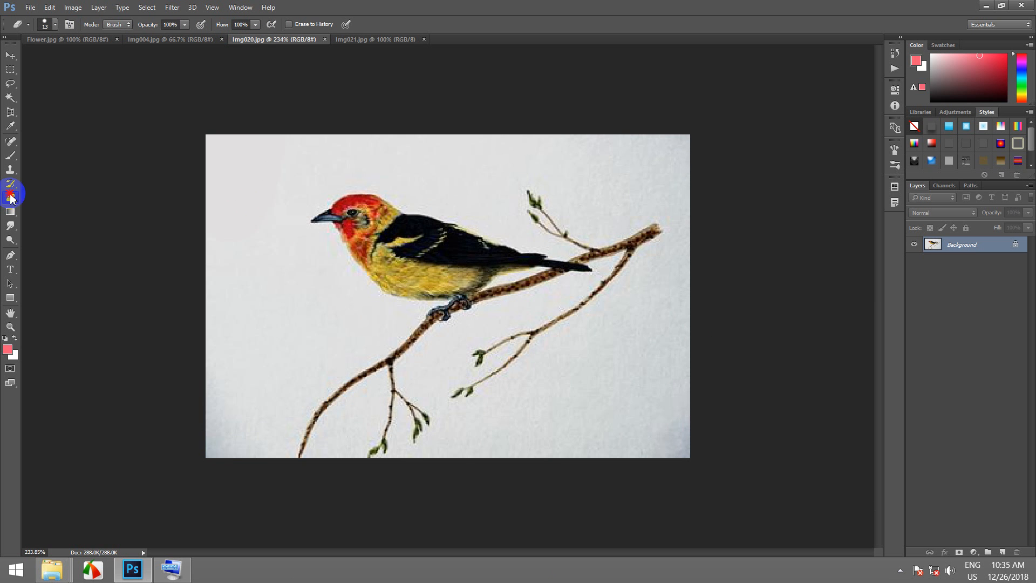
pyautogui.moveTo(11, 199); pyautogui.dragTo(57, 195)
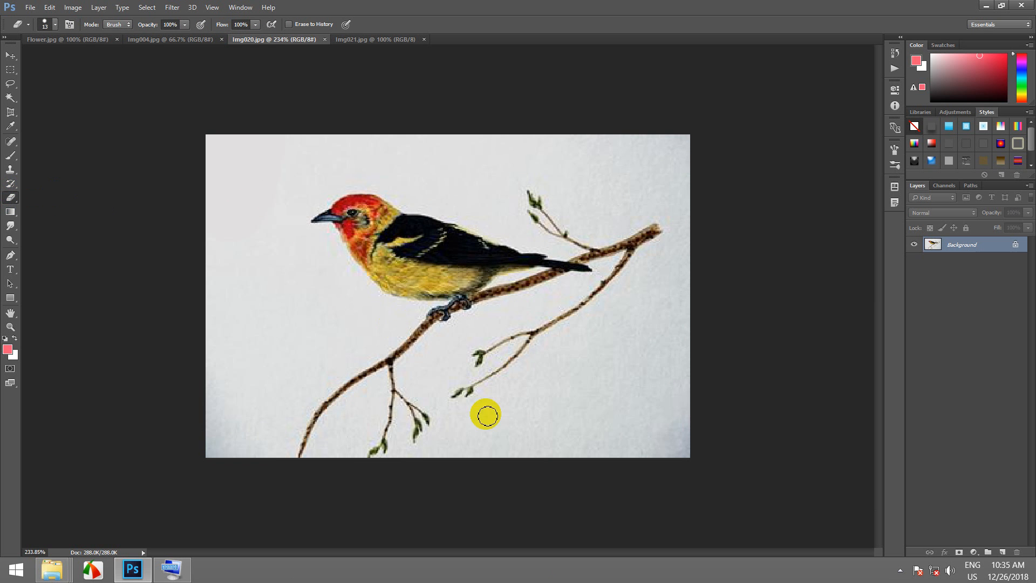
# - Erase the main branch from its lower end up to the bird's feet at 100% opacity
pyautogui.click(170, 25)
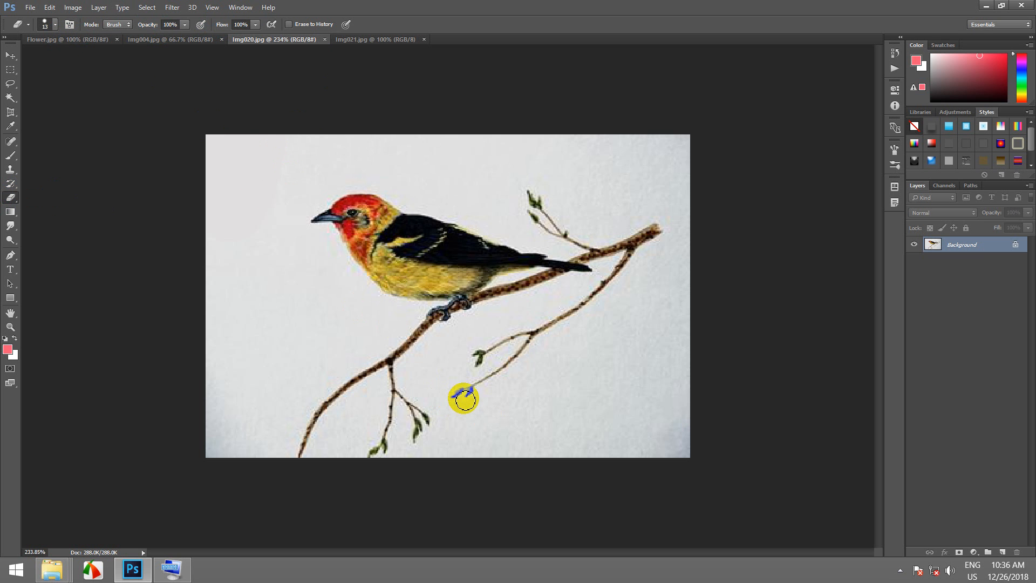
pyautogui.scroll(5, 474, 406)
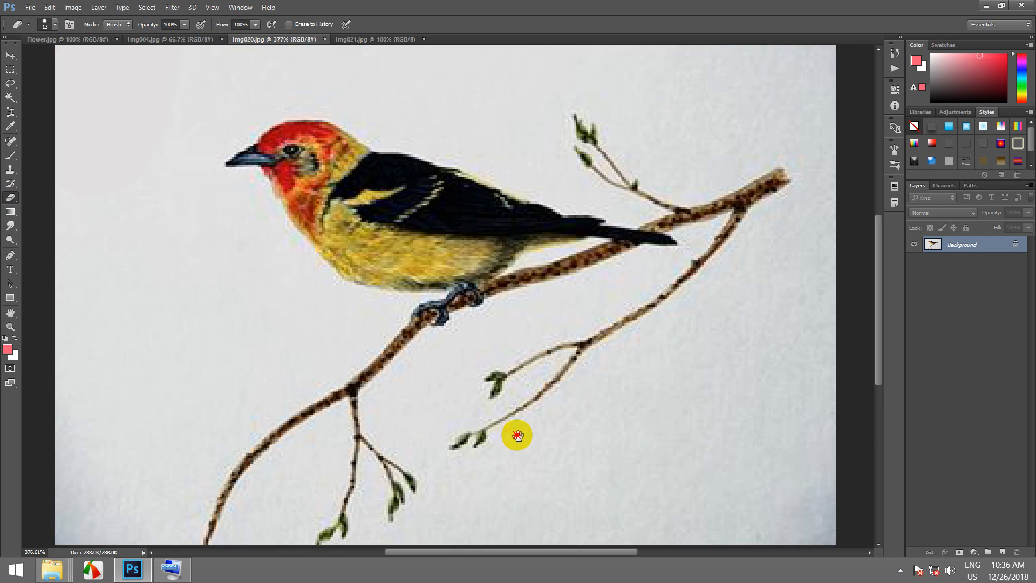
pyautogui.moveTo(519, 436); pyautogui.dragTo(538, 365)
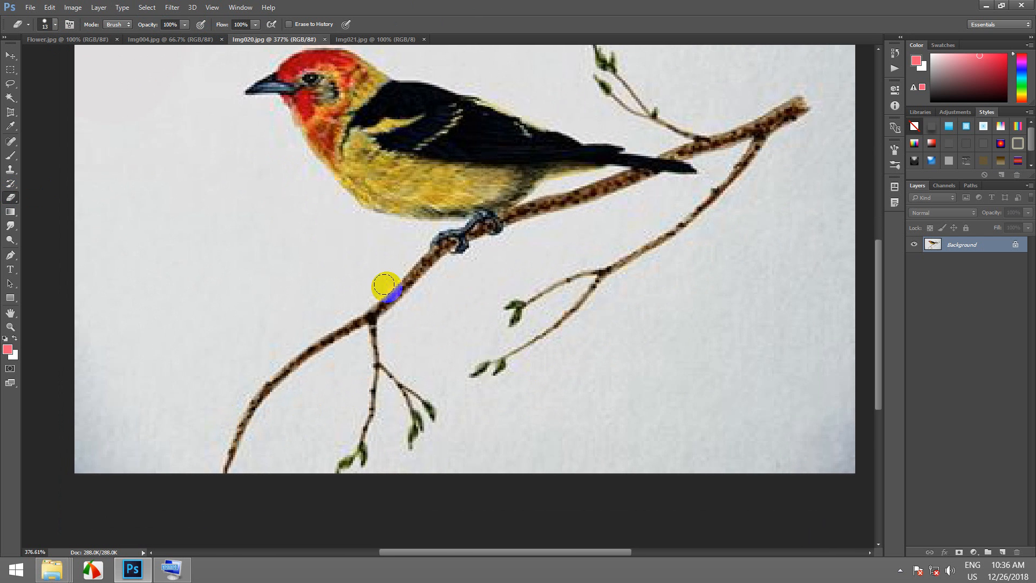
pyautogui.moveTo(218, 482)
pyautogui.mouseDown()
pyautogui.moveTo(256, 399)
pyautogui.moveTo(288, 363)
pyautogui.moveTo(400, 292)
pyautogui.moveTo(447, 243)
pyautogui.moveTo(431, 238)
pyautogui.moveTo(470, 243)
pyautogui.moveTo(434, 265)
pyautogui.mouseUp()
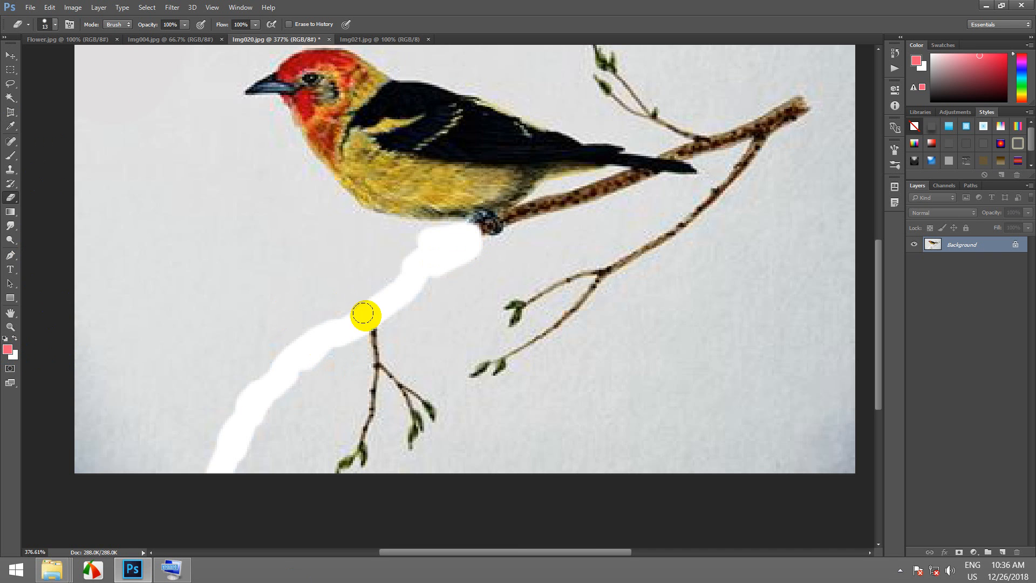
# - Set the background color to black and erase over the lower twig and the two leafy ends of the thin branch
pyautogui.click(17, 355)
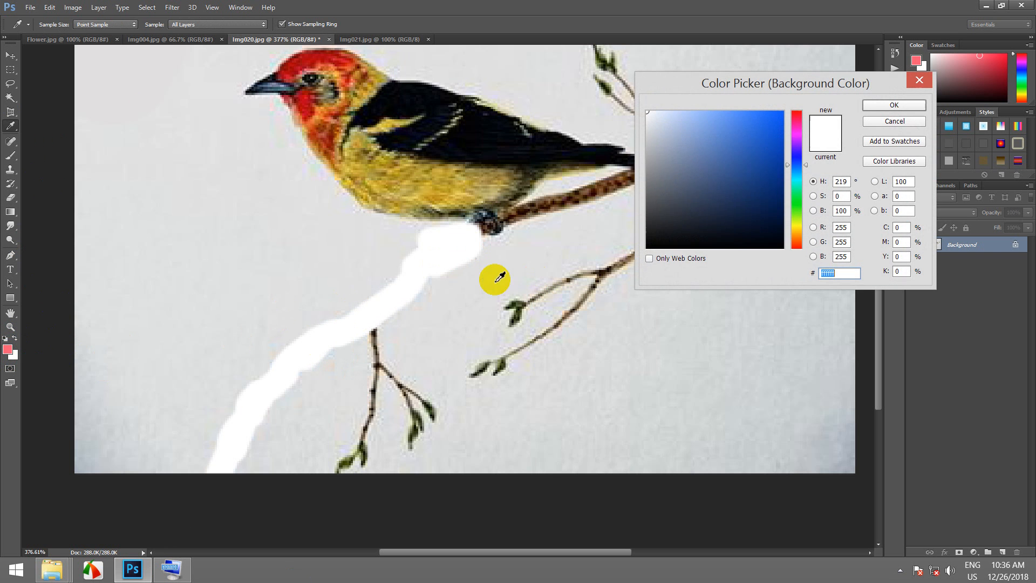
pyautogui.click(493, 309)
pyautogui.click(908, 105)
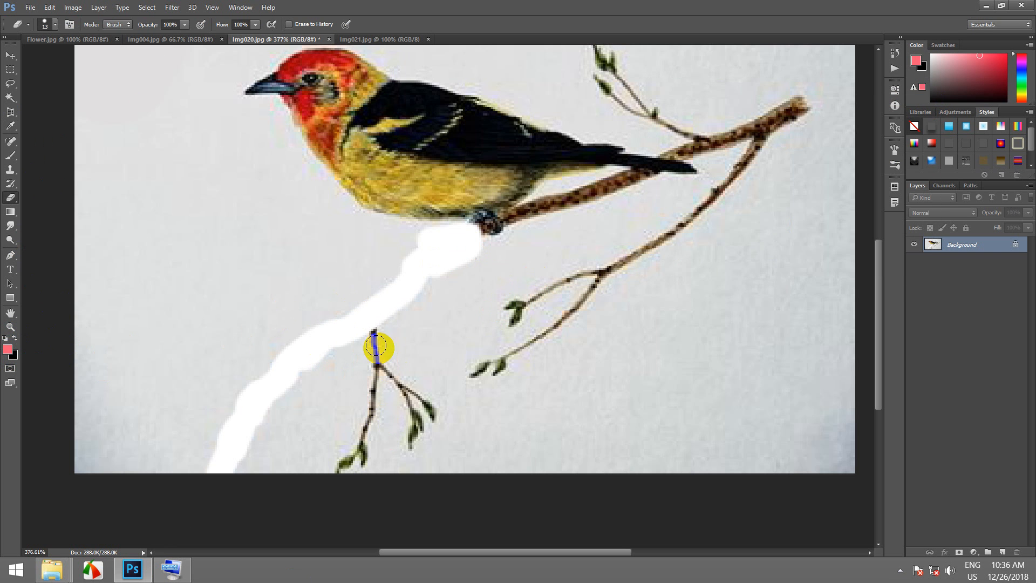
pyautogui.moveTo(373, 328)
pyautogui.mouseDown()
pyautogui.moveTo(343, 479)
pyautogui.moveTo(379, 394)
pyautogui.moveTo(398, 376)
pyautogui.moveTo(420, 421)
pyautogui.moveTo(407, 447)
pyautogui.moveTo(433, 413)
pyautogui.mouseUp()
pyautogui.moveTo(477, 375)
pyautogui.mouseDown()
pyautogui.moveTo(594, 279)
pyautogui.moveTo(568, 281)
pyautogui.moveTo(494, 323)
pyautogui.mouseUp()
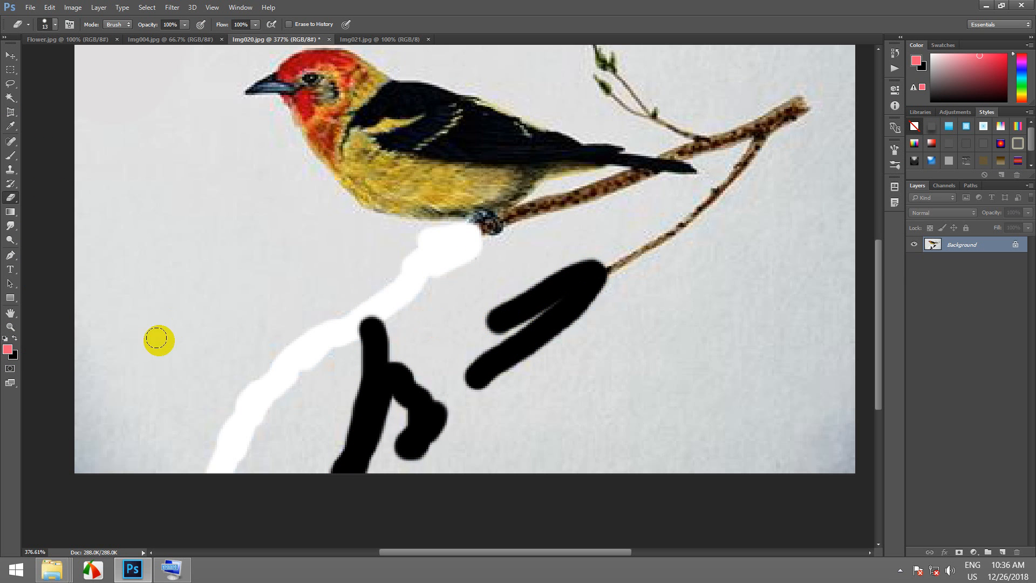
# - Keep black as the background color and erase further up the thin branch toward the bird's tail
pyautogui.click(13, 355)
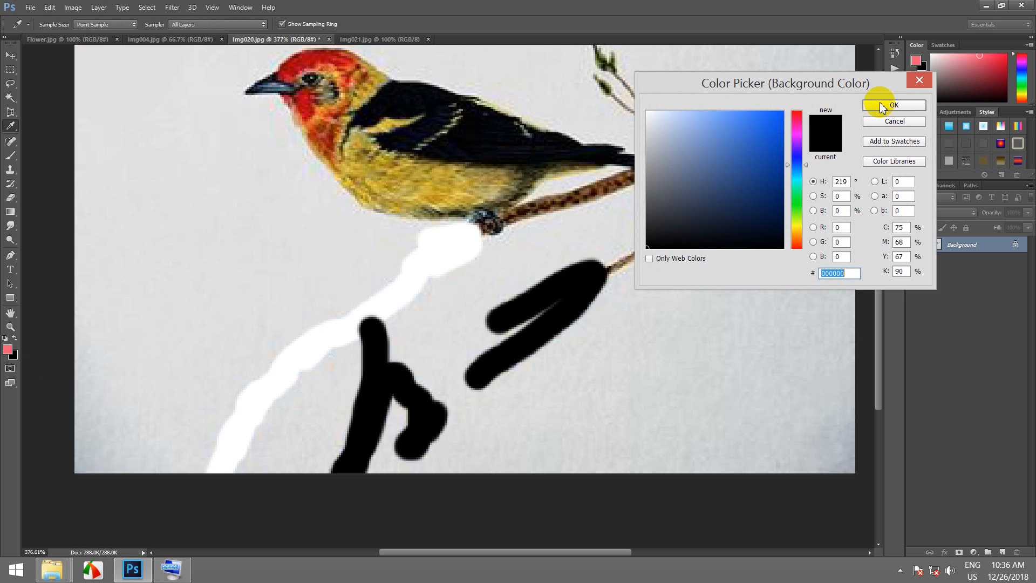
pyautogui.click(881, 105)
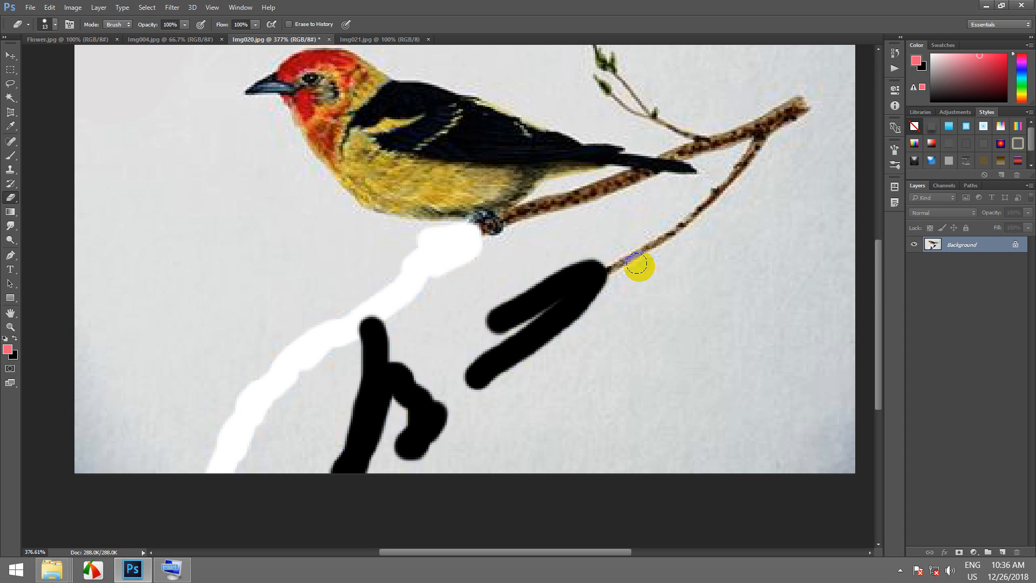
pyautogui.moveTo(594, 273)
pyautogui.mouseDown()
pyautogui.moveTo(639, 232)
pyautogui.moveTo(684, 219)
pyautogui.mouseUp()
pyautogui.click(33, 250)
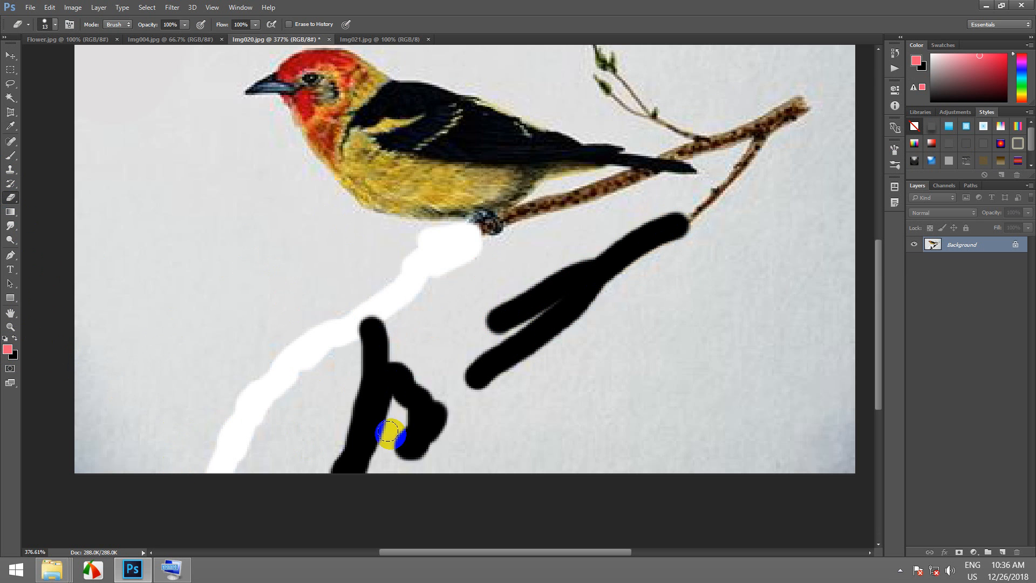
# - Set the background color to ffffff and erase over the black strokes, the rest of the thin branch and the upper twig
pyautogui.click(17, 357)
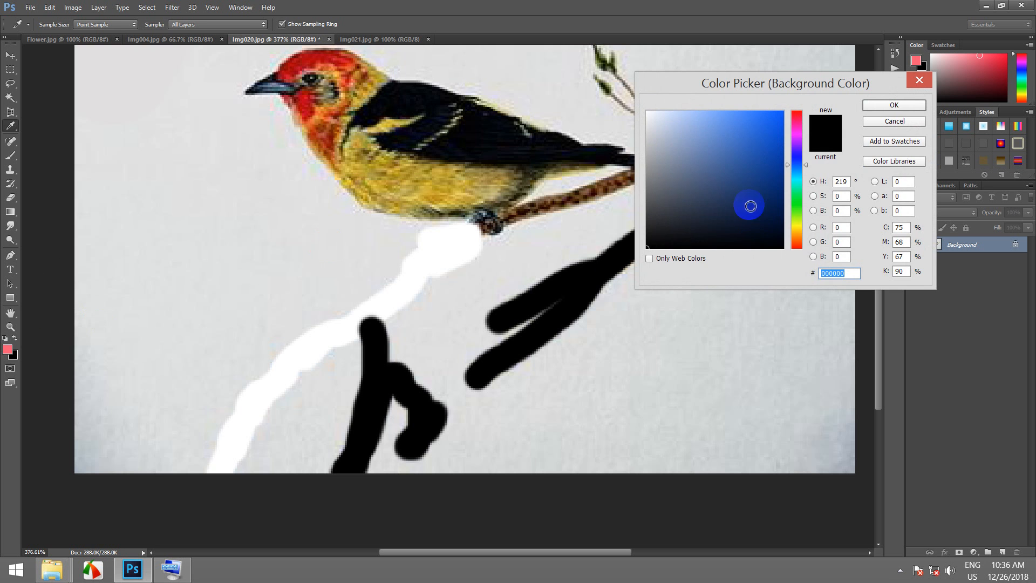
pyautogui.write('ffffff')
pyautogui.click(900, 105)
pyautogui.moveTo(335, 475)
pyautogui.mouseDown()
pyautogui.moveTo(363, 463)
pyautogui.moveTo(345, 449)
pyautogui.moveTo(342, 430)
pyautogui.moveTo(382, 423)
pyautogui.moveTo(366, 407)
pyautogui.moveTo(374, 363)
pyautogui.moveTo(361, 326)
pyautogui.moveTo(407, 340)
pyautogui.moveTo(392, 375)
pyautogui.moveTo(426, 398)
pyautogui.moveTo(426, 435)
pyautogui.moveTo(391, 447)
pyautogui.moveTo(459, 407)
pyautogui.moveTo(462, 375)
pyautogui.moveTo(509, 365)
pyautogui.moveTo(517, 344)
pyautogui.moveTo(497, 319)
pyautogui.moveTo(664, 216)
pyautogui.moveTo(673, 229)
pyautogui.moveTo(598, 284)
pyautogui.moveTo(578, 285)
pyautogui.moveTo(556, 324)
pyautogui.moveTo(538, 321)
pyautogui.moveTo(714, 199)
pyautogui.moveTo(728, 169)
pyautogui.moveTo(786, 122)
pyautogui.moveTo(769, 109)
pyautogui.moveTo(731, 141)
pyautogui.moveTo(752, 129)
pyautogui.moveTo(698, 144)
pyautogui.moveTo(608, 66)
pyautogui.moveTo(612, 93)
pyautogui.mouseUp()
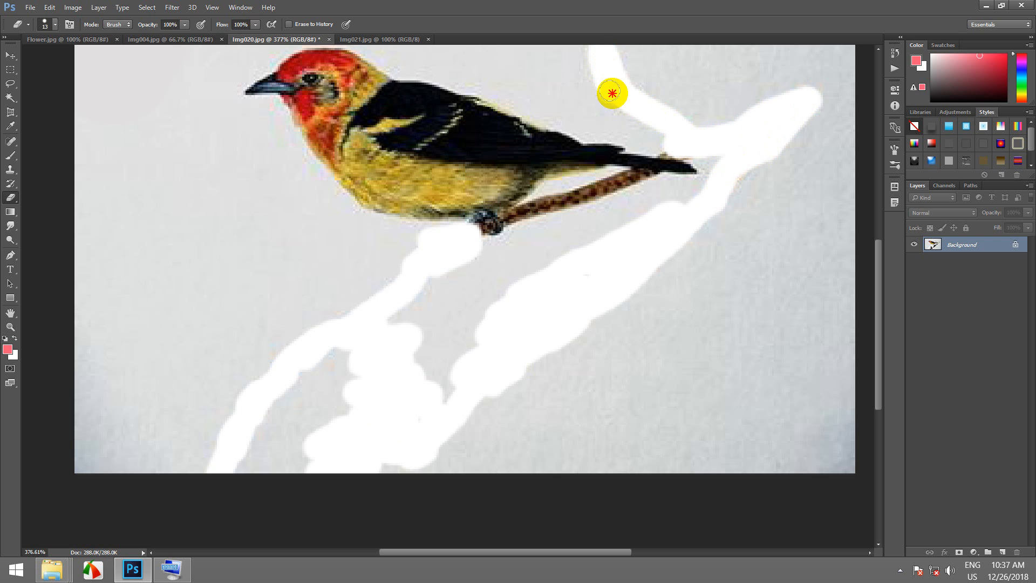
# - Erase the remaining piece of branch between the bird's feet and its tail
pyautogui.scroll(-3, 637, 127)
pyautogui.scroll(2, 617, 287)
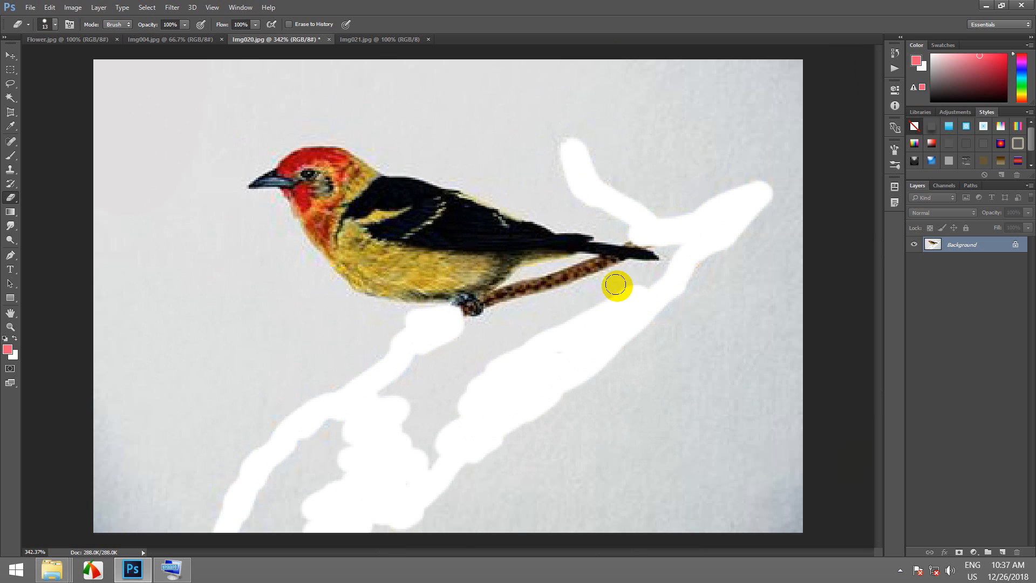
pyautogui.moveTo(506, 298); pyautogui.dragTo(589, 272)
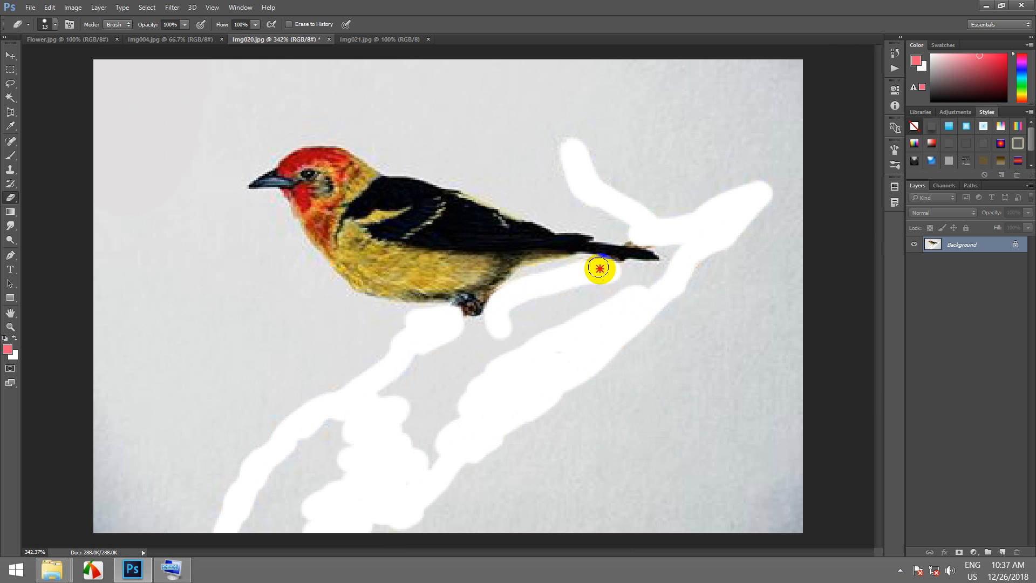
# - Swap the foreground and background colors and erase along the lower main branch so the strokes fill with pink
pyautogui.scroll(-2, 531, 345)
pyautogui.scroll(1, 476, 290)
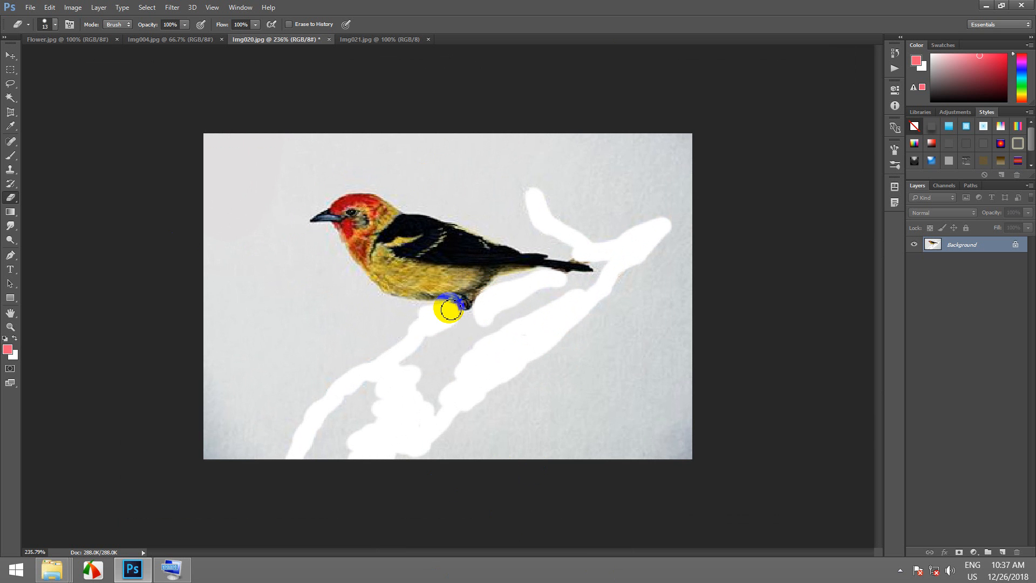
pyautogui.scroll(1, 449, 309)
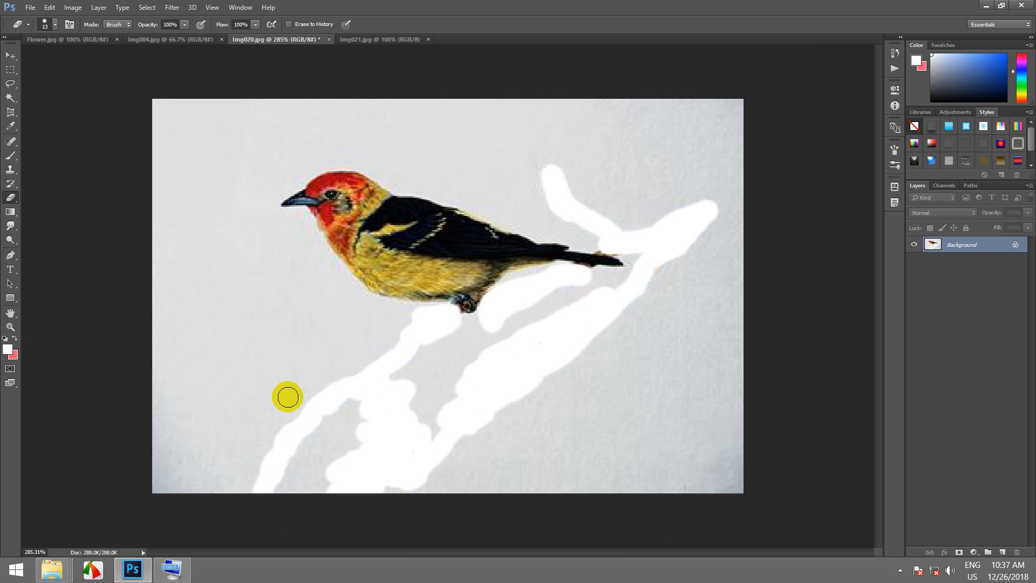
pyautogui.moveTo(243, 491)
pyautogui.mouseDown()
pyautogui.moveTo(270, 482)
pyautogui.moveTo(255, 493)
pyautogui.moveTo(262, 469)
pyautogui.moveTo(289, 463)
pyautogui.moveTo(282, 456)
pyautogui.moveTo(299, 443)
pyautogui.moveTo(279, 434)
pyautogui.moveTo(341, 419)
pyautogui.moveTo(300, 412)
pyautogui.mouseUp()
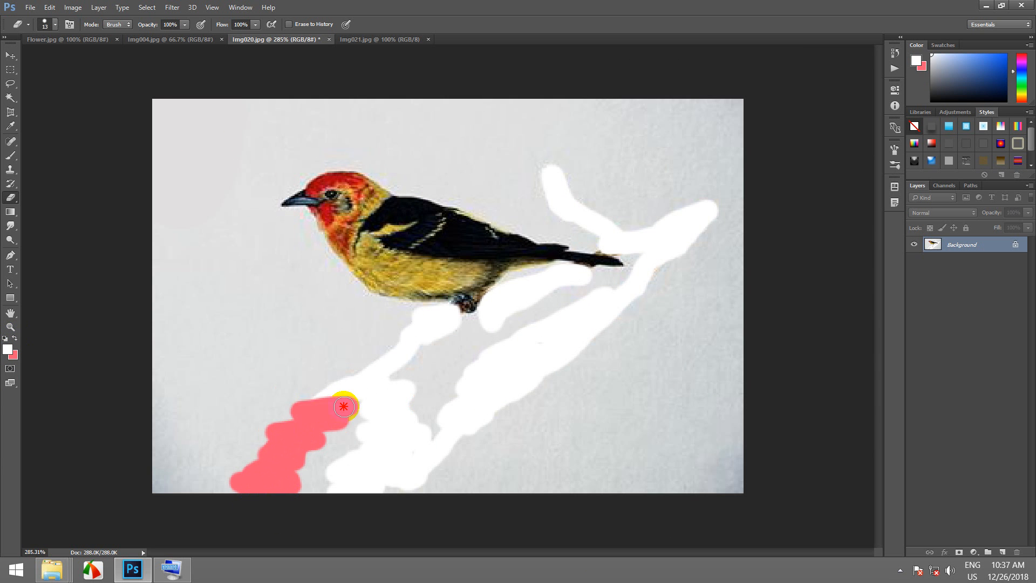
pyautogui.moveTo(362, 383)
pyautogui.mouseDown()
pyautogui.moveTo(393, 375)
pyautogui.moveTo(373, 367)
pyautogui.mouseUp()
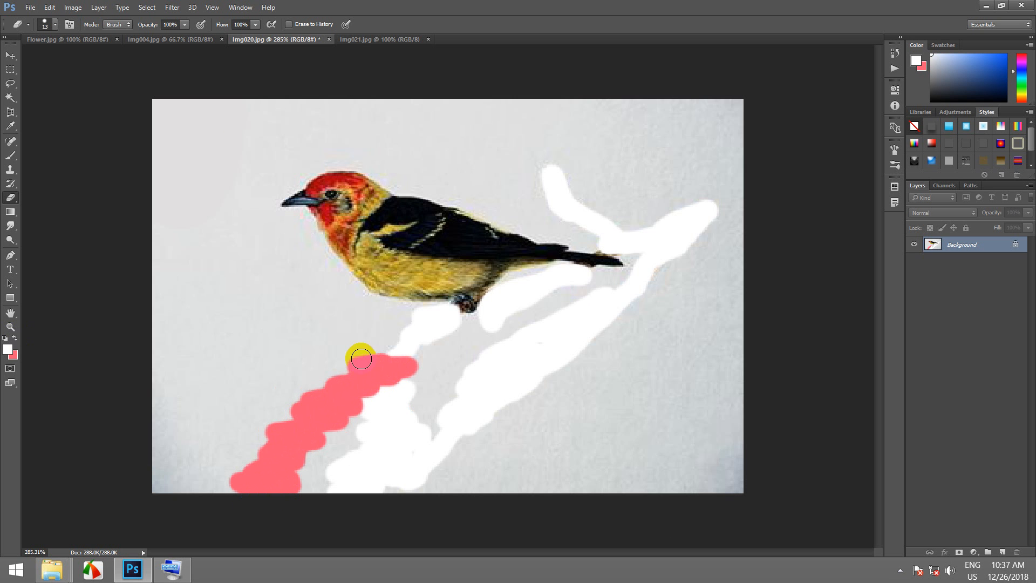
# - Switch to Img021.jpg and activate the Background Eraser Tool with the tolerance set to 100%
pyautogui.click(362, 42)
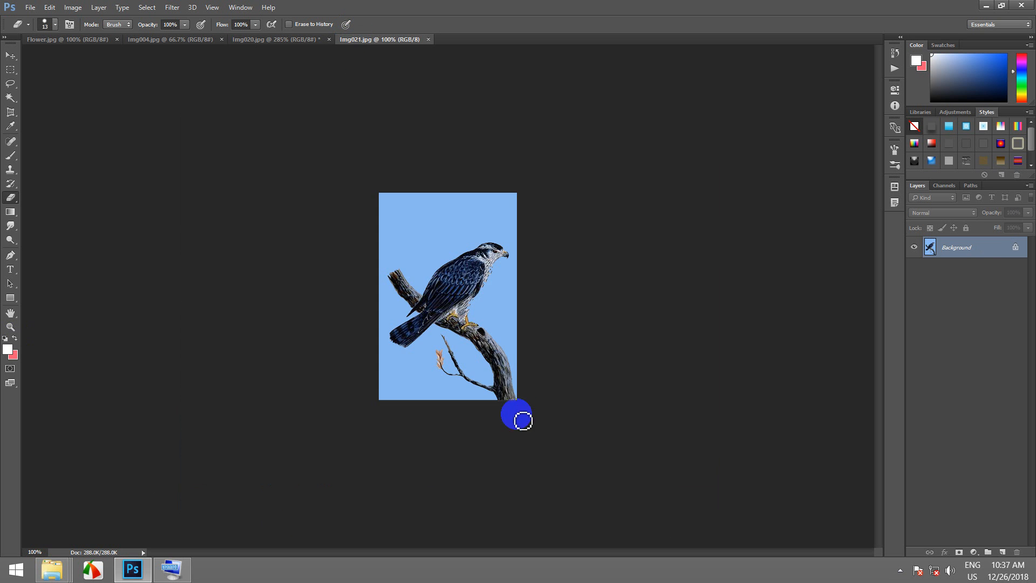
pyautogui.scroll(5, 492, 299)
pyautogui.scroll(-2, 493, 298)
pyautogui.scroll(2, 493, 298)
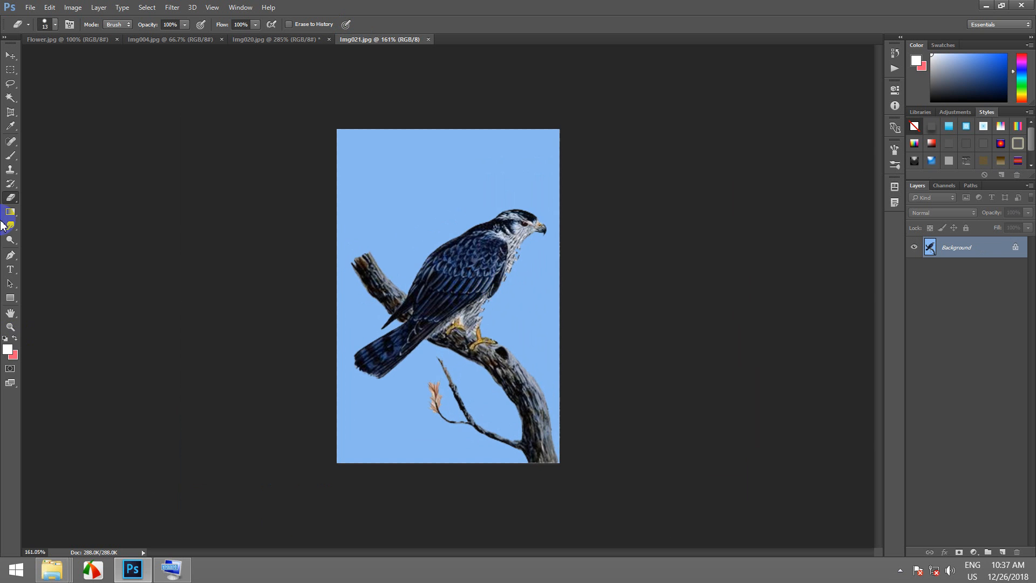
pyautogui.click(12, 199)
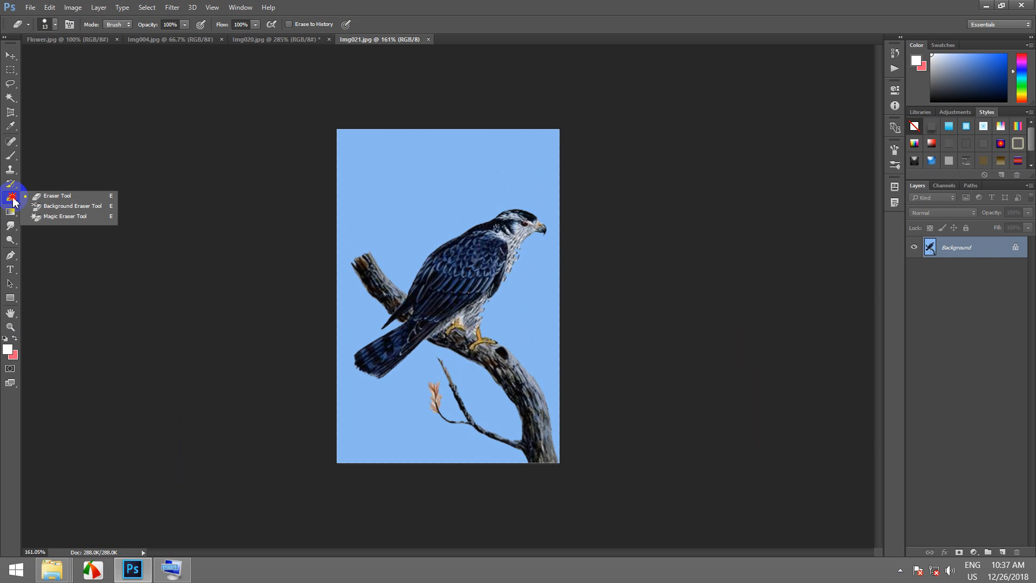
pyautogui.click(88, 208)
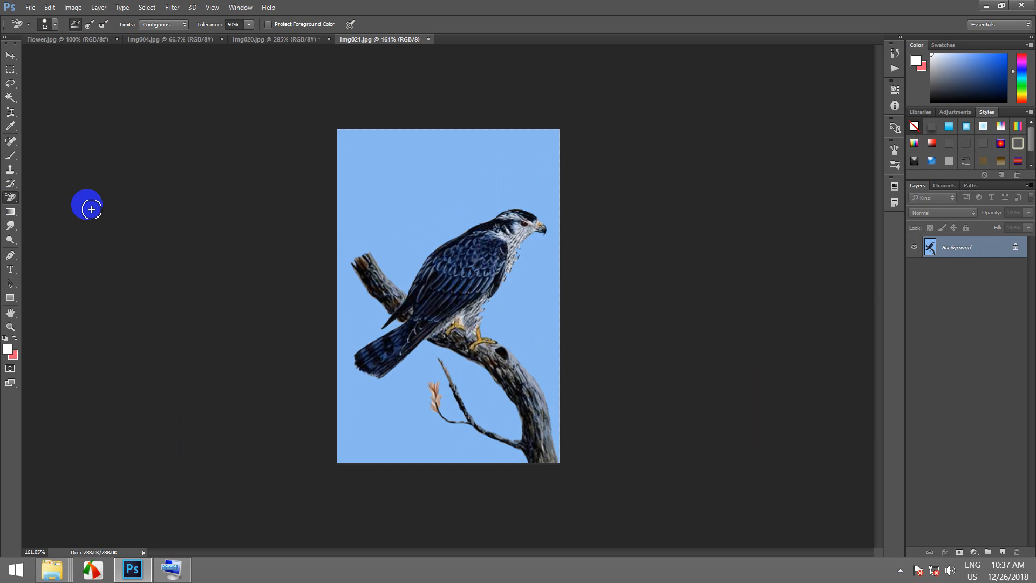
pyautogui.moveTo(217, 27); pyautogui.dragTo(348, 35)
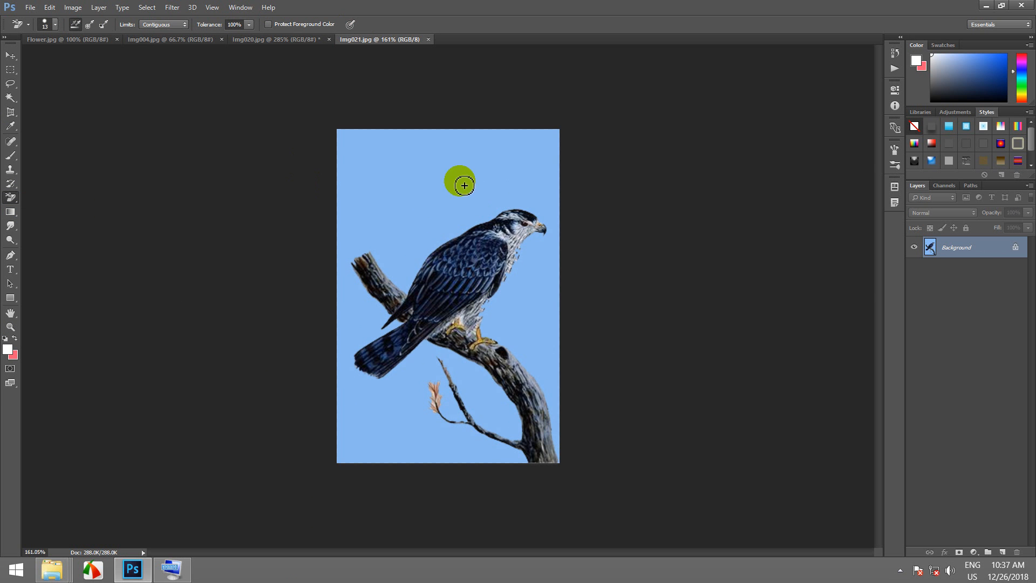
# - Erase a strip of blue background along the top edge of the hawk image
pyautogui.scroll(2, 391, 144)
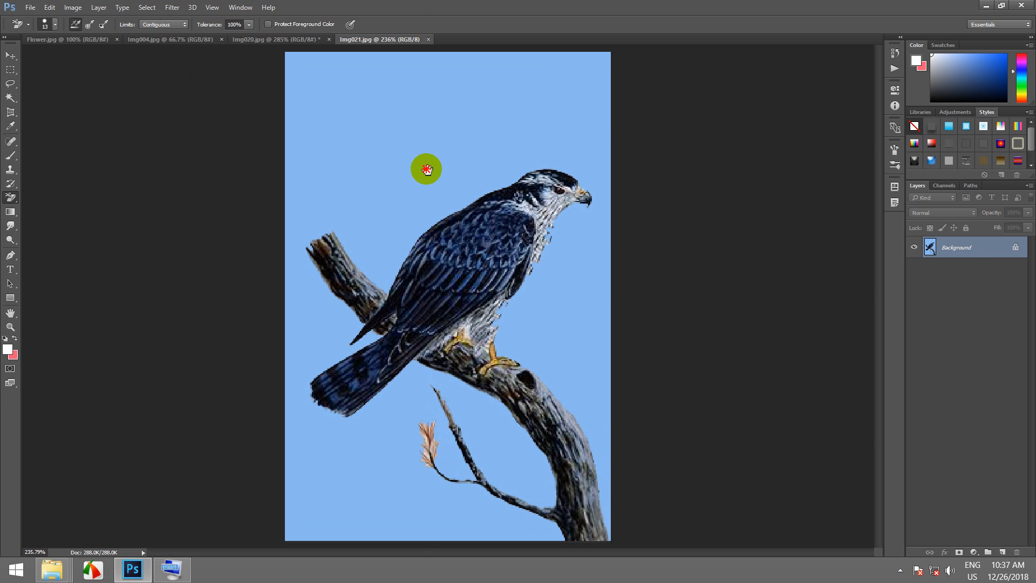
pyautogui.moveTo(282, 57)
pyautogui.mouseDown()
pyautogui.moveTo(582, 56)
pyautogui.moveTo(481, 60)
pyautogui.moveTo(661, 71)
pyautogui.mouseUp()
pyautogui.moveTo(561, 69)
pyautogui.mouseDown()
pyautogui.moveTo(292, 72)
pyautogui.moveTo(320, 67)
pyautogui.moveTo(350, 80)
pyautogui.moveTo(294, 86)
pyautogui.moveTo(316, 88)
pyautogui.moveTo(540, 82)
pyautogui.mouseUp()
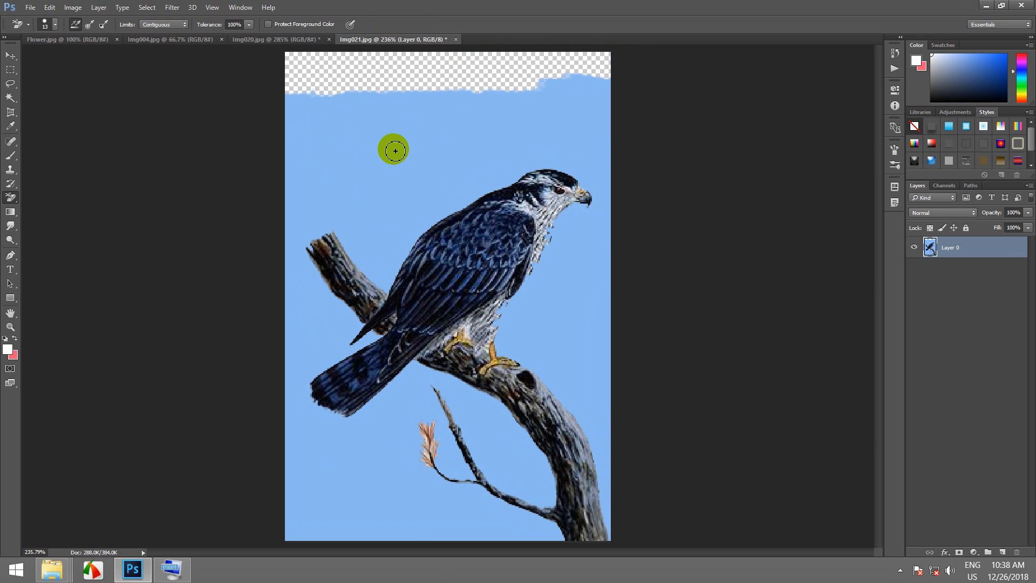
# - Raise the Background Eraser's brush size to 172 px, and erase a wider band of blue background above the hawk
pyautogui.rightClick(387, 113)
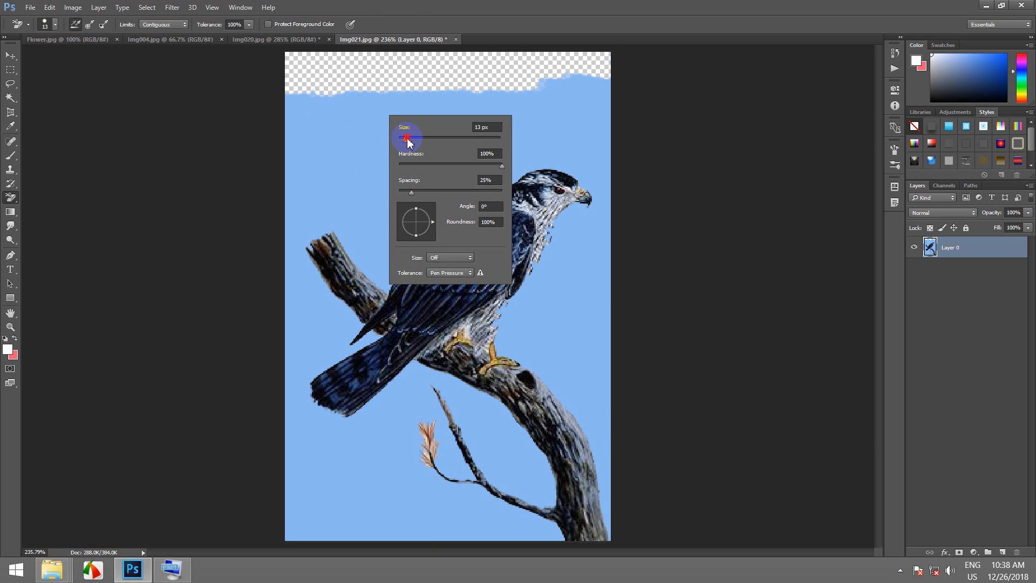
pyautogui.moveTo(407, 141); pyautogui.dragTo(468, 139)
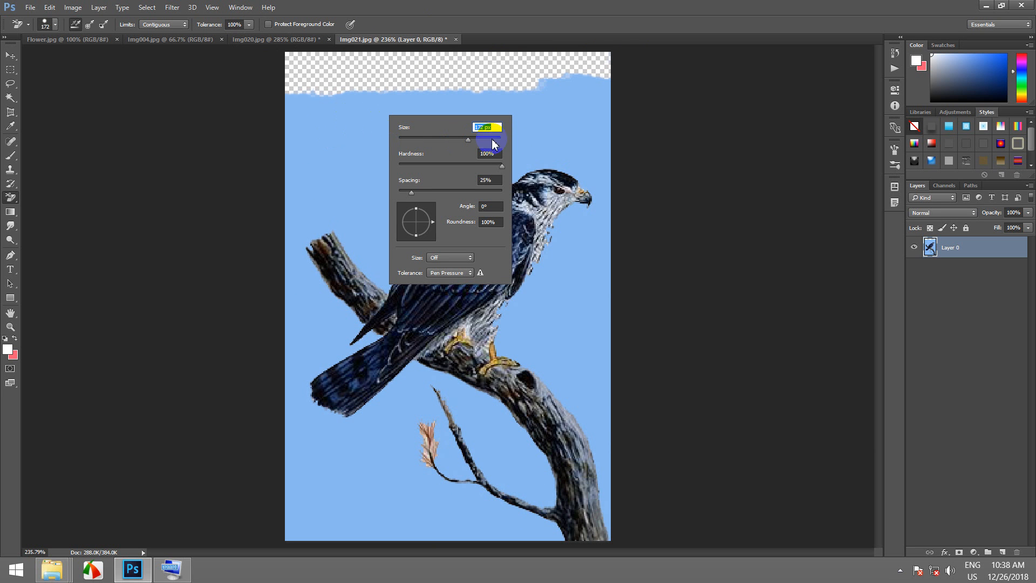
pyautogui.moveTo(326, 141)
pyautogui.mouseDown()
pyautogui.moveTo(296, 139)
pyautogui.moveTo(446, 120)
pyautogui.moveTo(481, 99)
pyautogui.moveTo(521, 98)
pyautogui.moveTo(601, 99)
pyautogui.moveTo(578, 109)
pyautogui.moveTo(647, 135)
pyautogui.mouseUp()
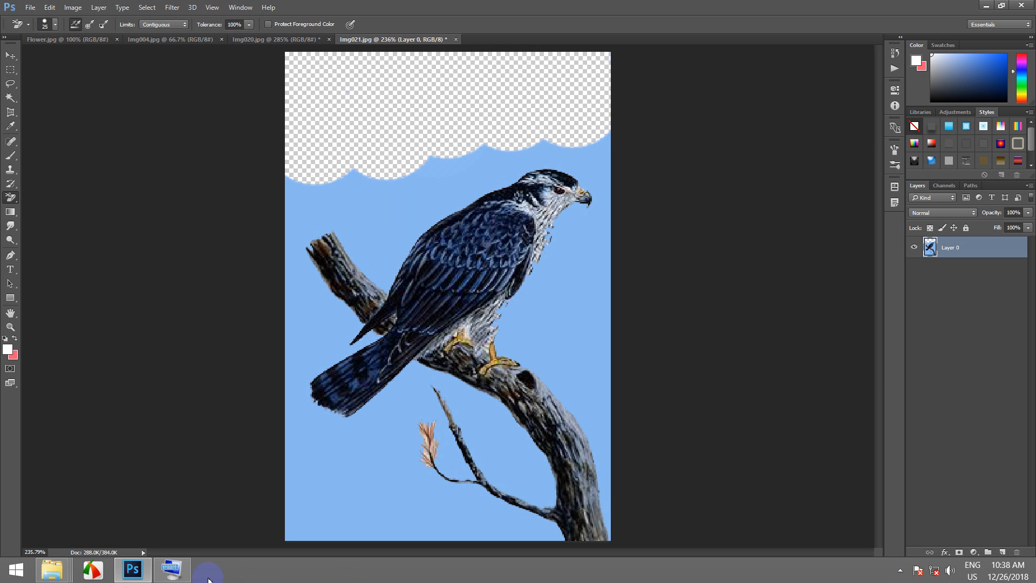
# - Show the On-Screen Keyboard briefly, hide it again, and erase patches of blue background along the image's right edge beside the hawk
pyautogui.click(172, 571)
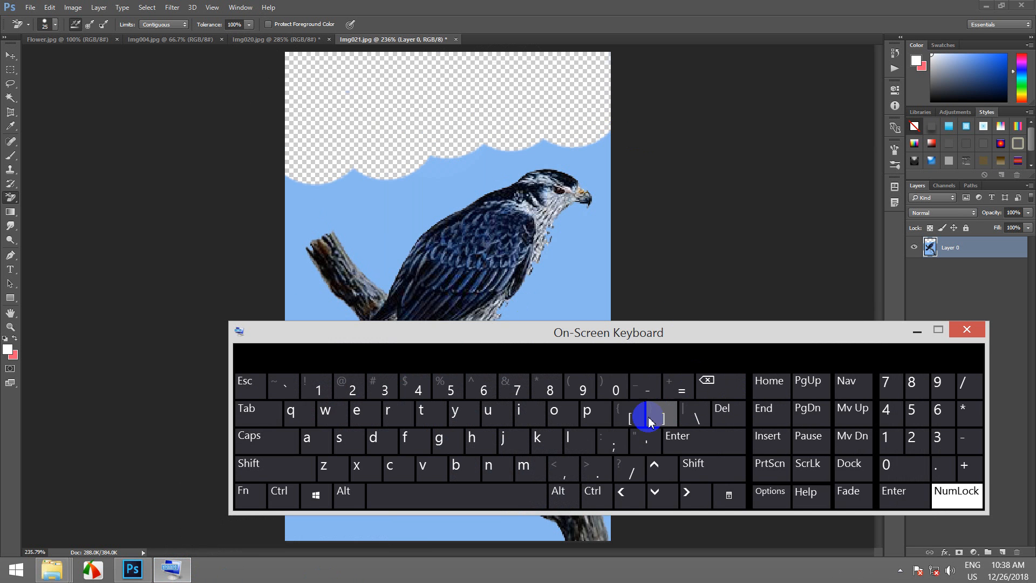
pyautogui.click(617, 159)
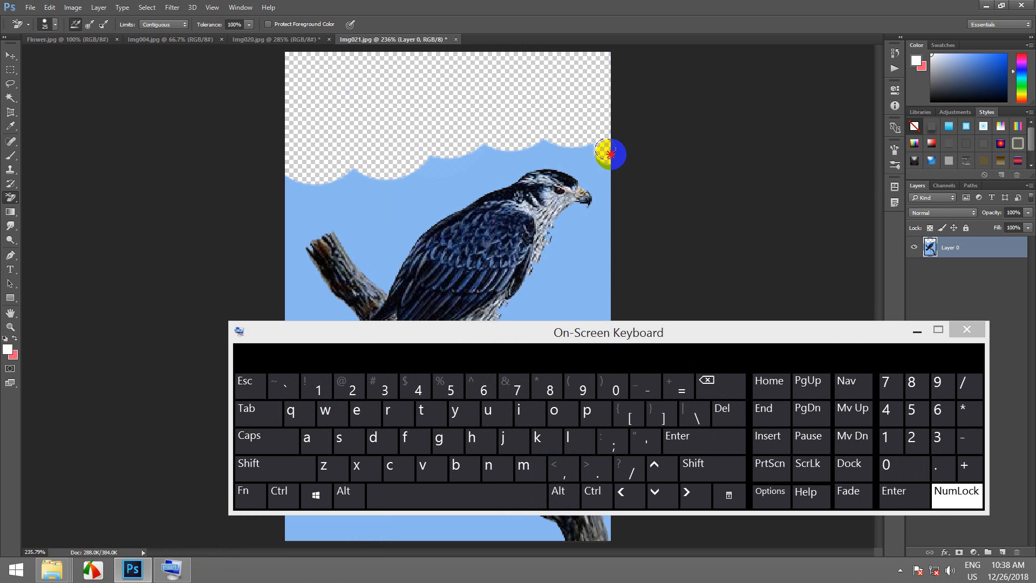
pyautogui.moveTo(610, 154)
pyautogui.mouseDown()
pyautogui.moveTo(589, 143)
pyautogui.moveTo(607, 159)
pyautogui.moveTo(590, 146)
pyautogui.moveTo(612, 181)
pyautogui.moveTo(613, 239)
pyautogui.mouseUp()
pyautogui.scroll(-1, 608, 250)
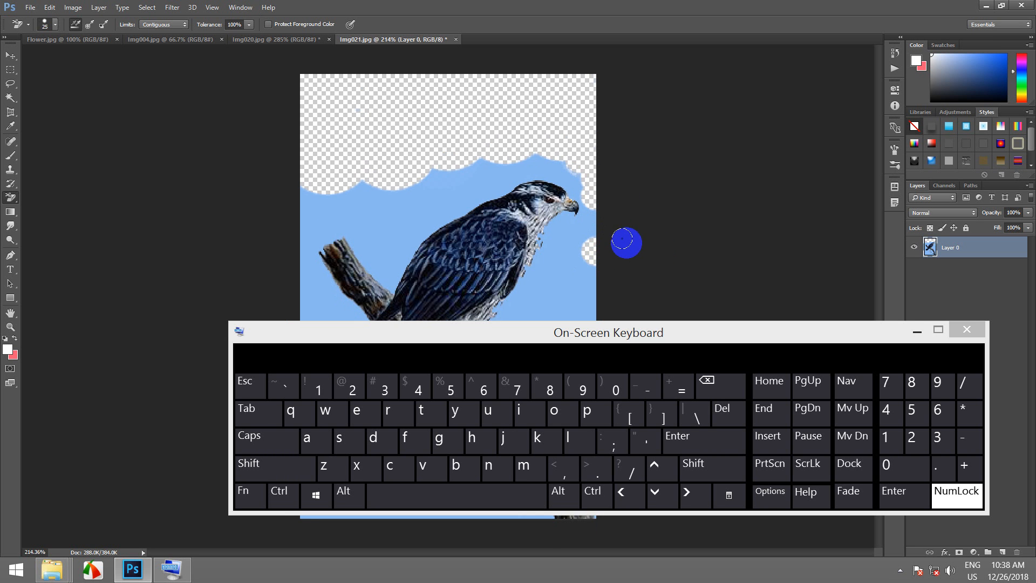
pyautogui.click(918, 331)
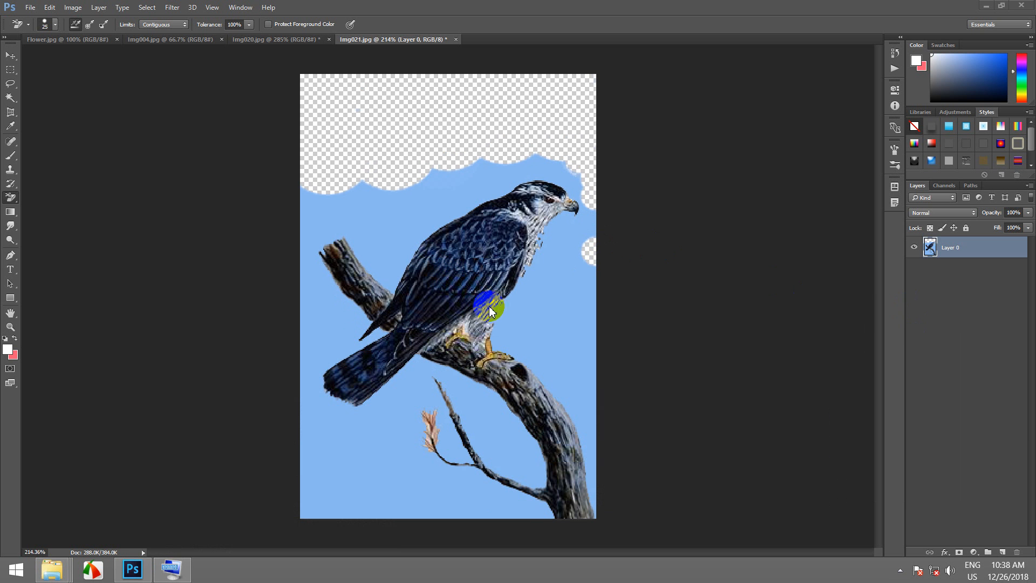
pyautogui.moveTo(578, 312); pyautogui.dragTo(578, 290)
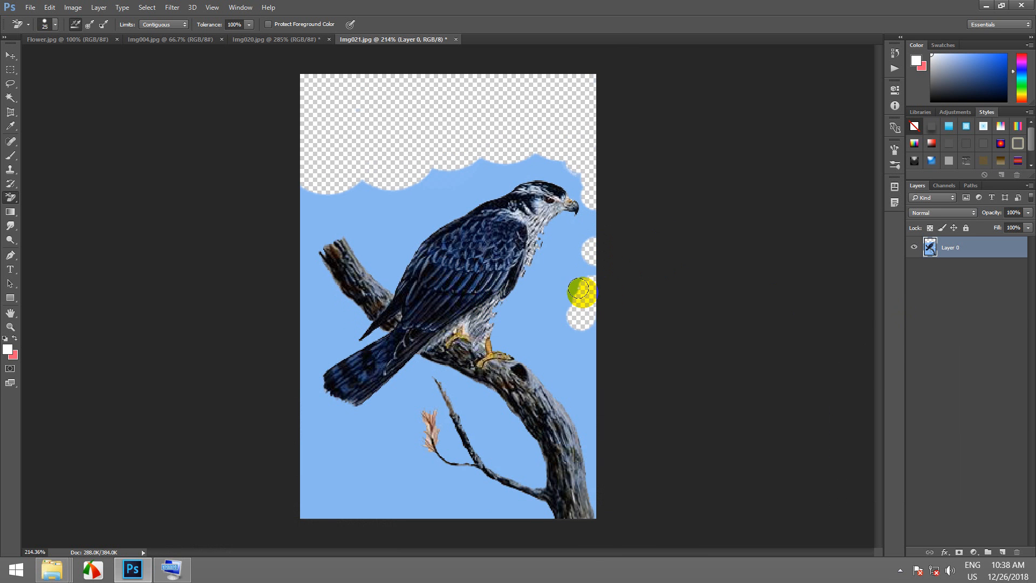
# - Erase a further band of blue background above the hawk's back and the broken branch end, starting from the image's left edge
pyautogui.scroll(3, 566, 291)
pyautogui.scroll(-2, 561, 288)
pyautogui.scroll(1, 573, 291)
pyautogui.scroll(-3, 588, 243)
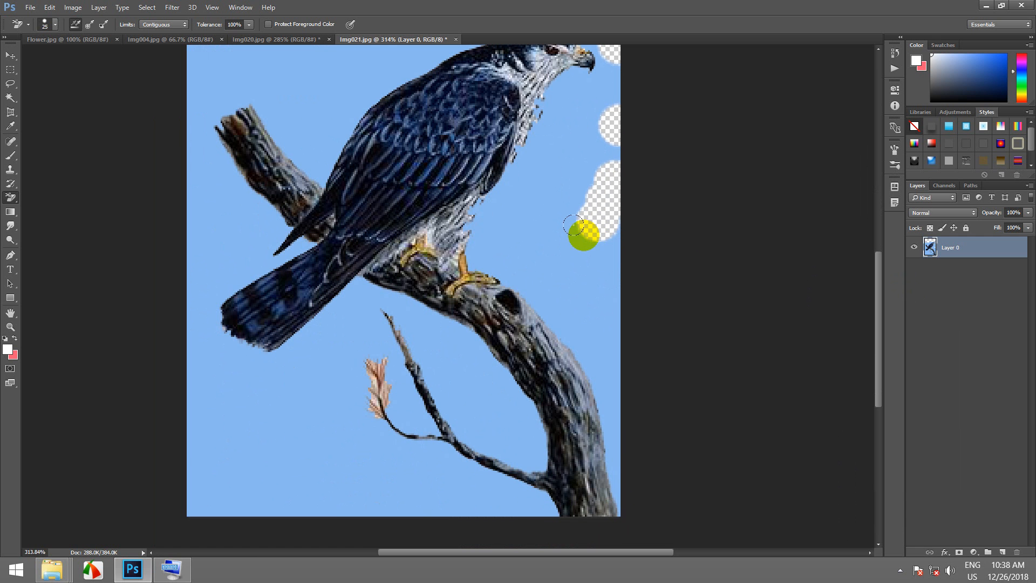
pyautogui.rightClick(329, 259)
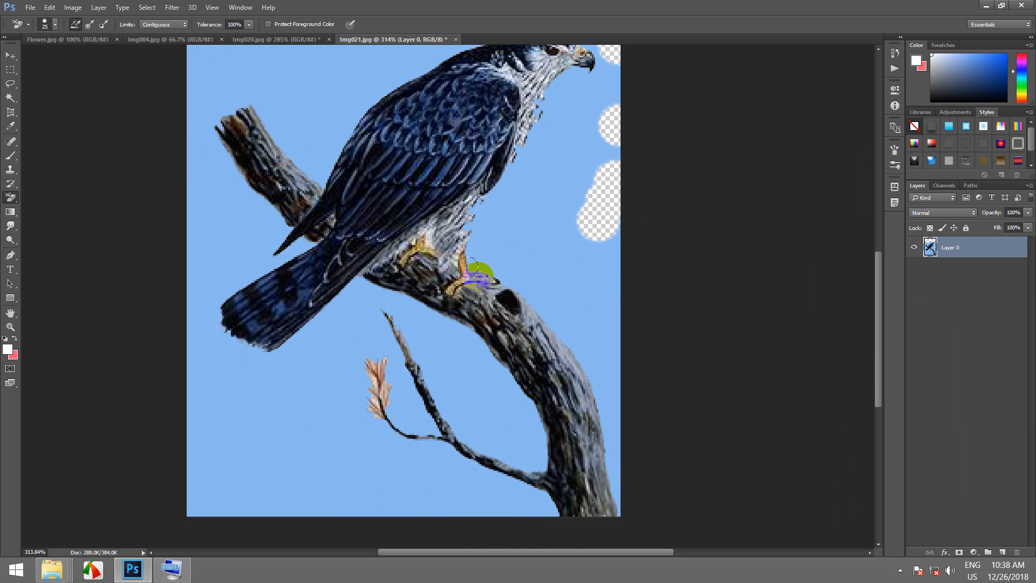
pyautogui.scroll(-2, 573, 246)
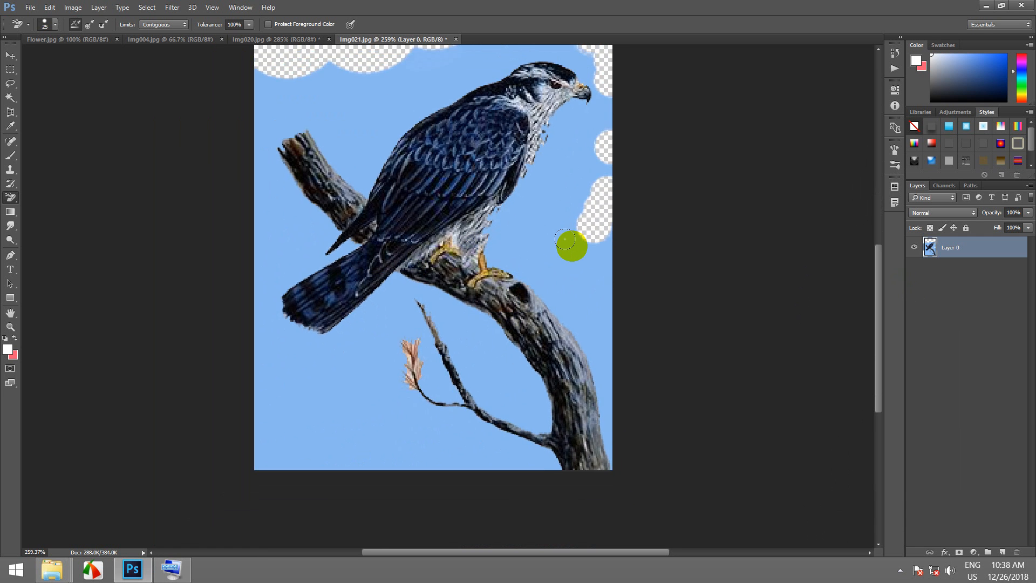
pyautogui.moveTo(609, 210); pyautogui.dragTo(607, 322)
pyautogui.scroll(1, 381, 273)
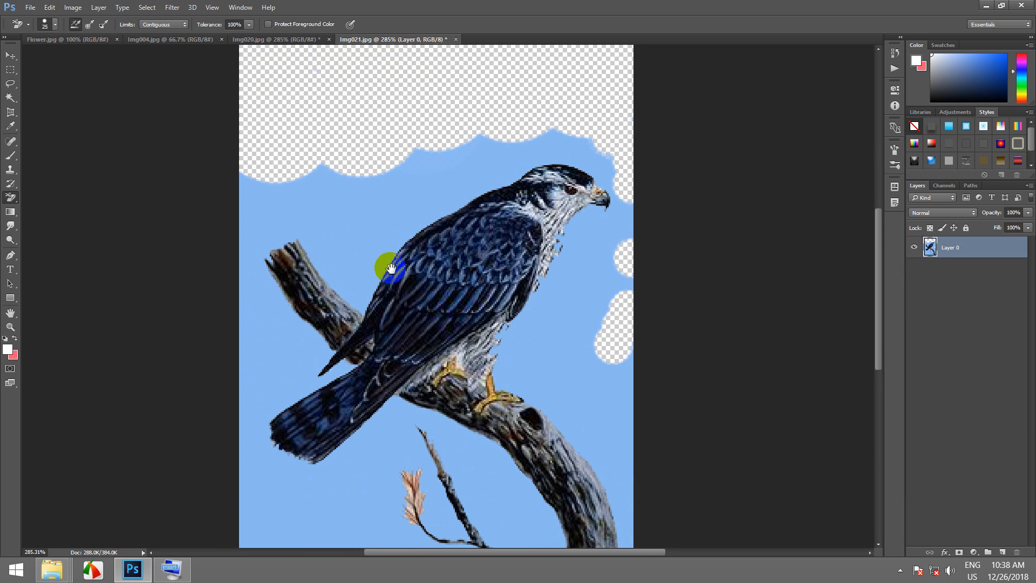
pyautogui.moveTo(430, 205); pyautogui.dragTo(430, 215)
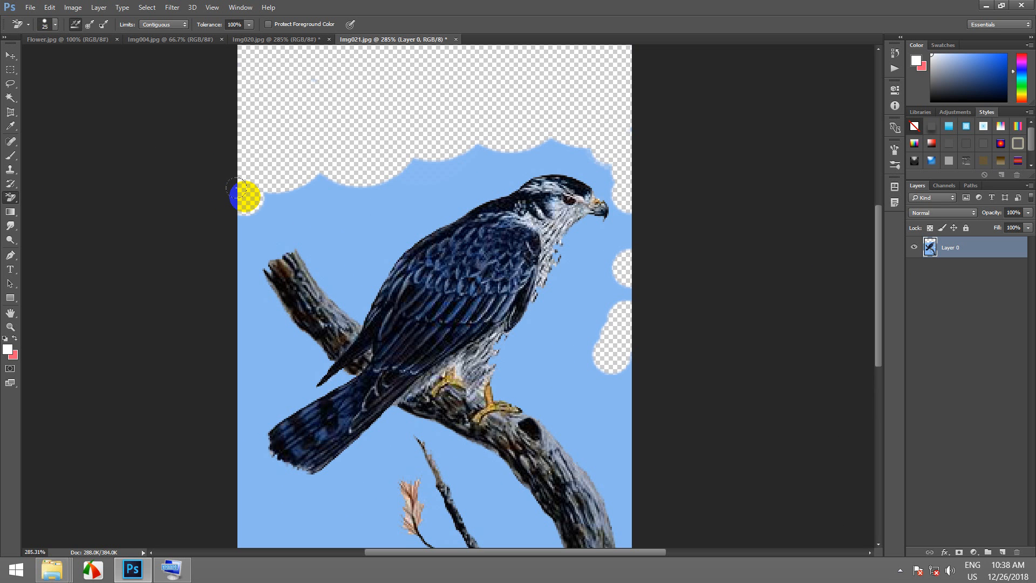
pyautogui.moveTo(237, 189)
pyautogui.mouseDown()
pyautogui.moveTo(481, 147)
pyautogui.moveTo(410, 178)
pyautogui.mouseUp()
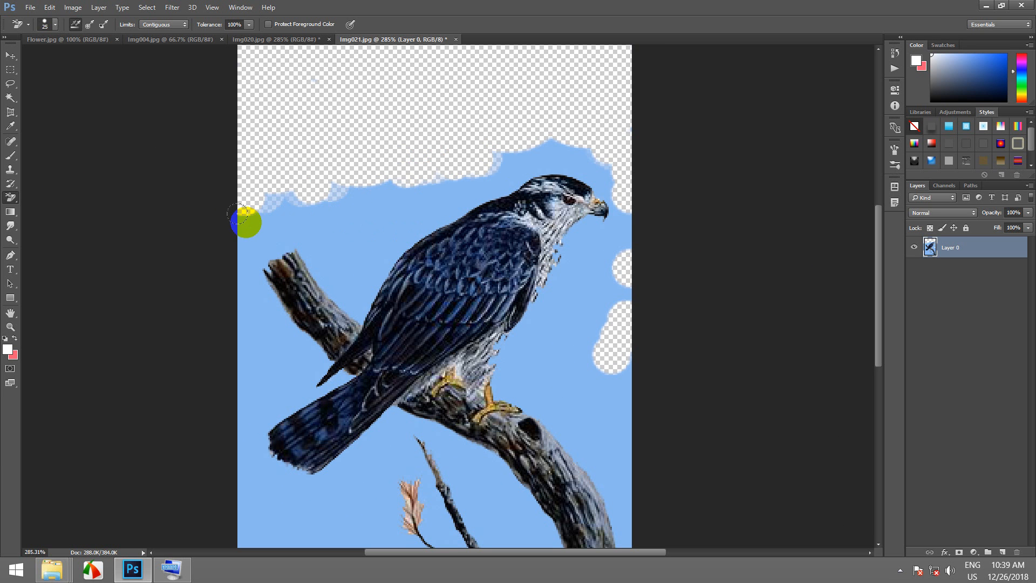
pyautogui.moveTo(239, 215); pyautogui.dragTo(252, 226)
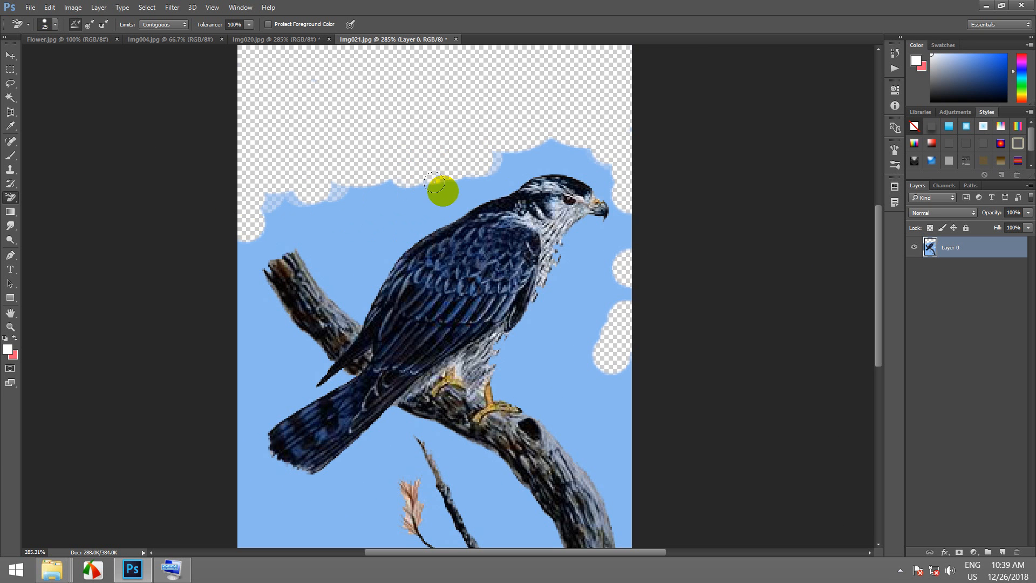
pyautogui.moveTo(435, 183)
pyautogui.mouseDown()
pyautogui.moveTo(246, 199)
pyautogui.moveTo(232, 219)
pyautogui.moveTo(257, 201)
pyautogui.mouseUp()
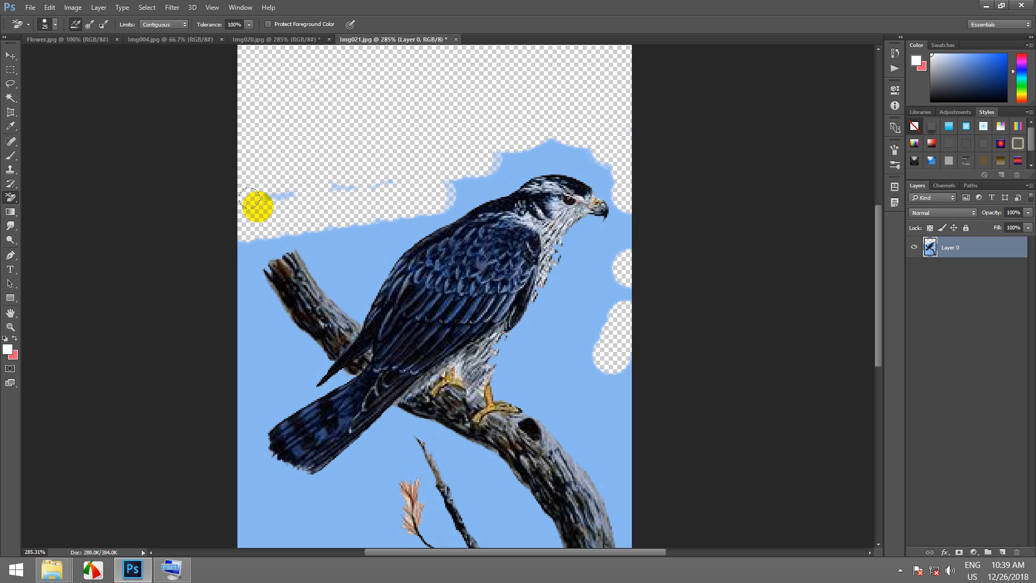
# - Erase a straight horizontal strip of blue background along the image's bottom edge, from below the twig to the left edge
pyautogui.scroll(-2, 428, 282)
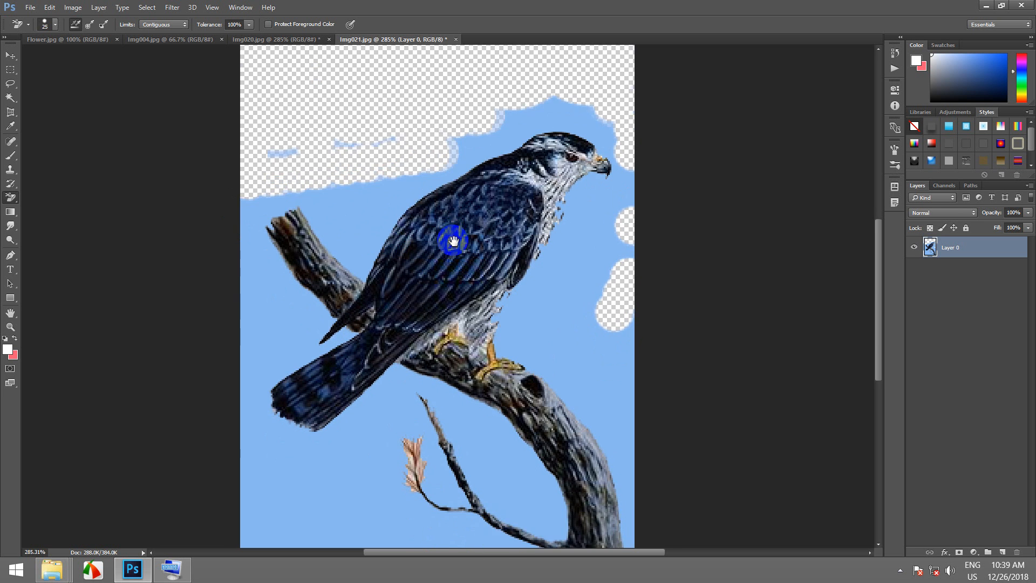
pyautogui.moveTo(324, 130)
pyautogui.mouseDown()
pyautogui.moveTo(338, 131)
pyautogui.moveTo(307, 158)
pyautogui.mouseUp()
pyautogui.moveTo(338, 236); pyautogui.dragTo(376, 79)
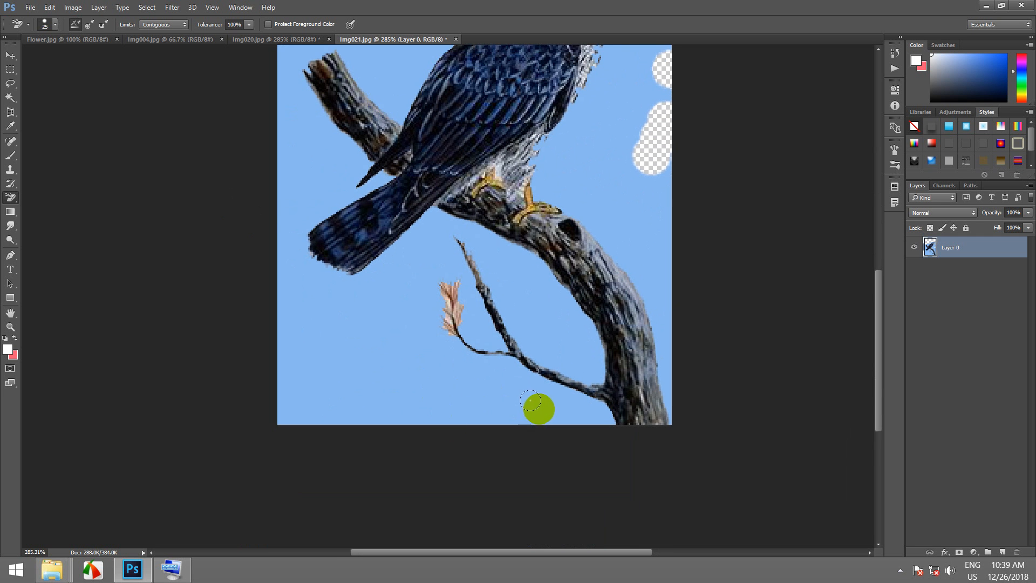
pyautogui.click(540, 405)
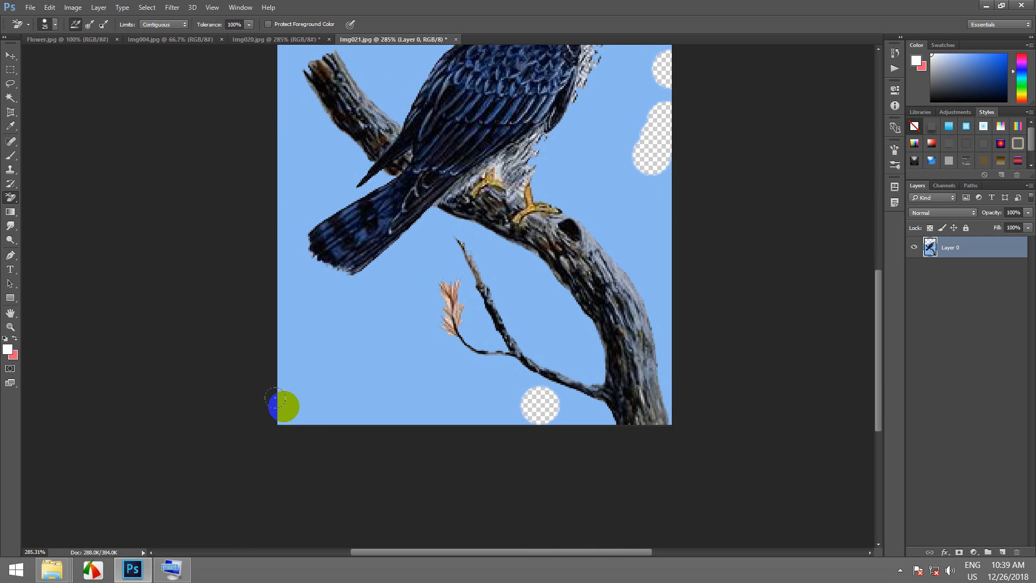
pyautogui.keyDown('shift'); pyautogui.click(277, 399); pyautogui.keyUp('shift')
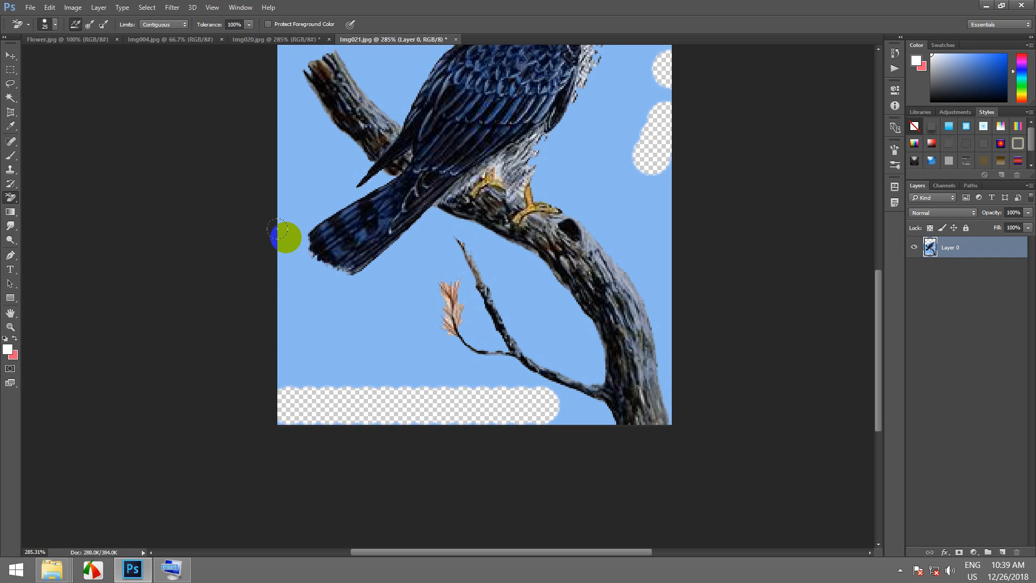
# - Erase a straight strip down the image's left edge below the hawk's tail and clear the blue area beside it
pyautogui.click(287, 238)
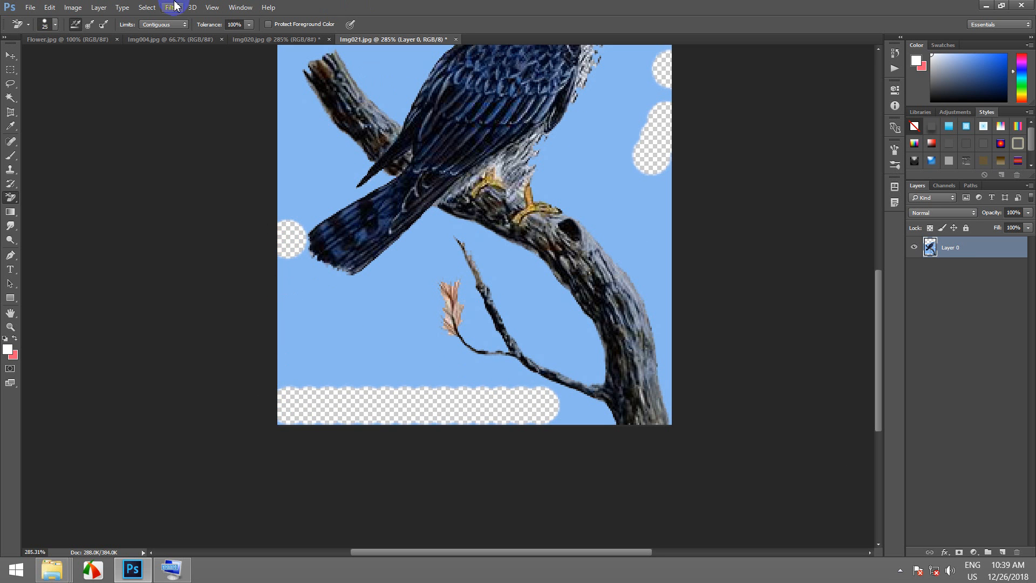
pyautogui.keyDown('shift'); pyautogui.click(281, 403); pyautogui.keyUp('shift')
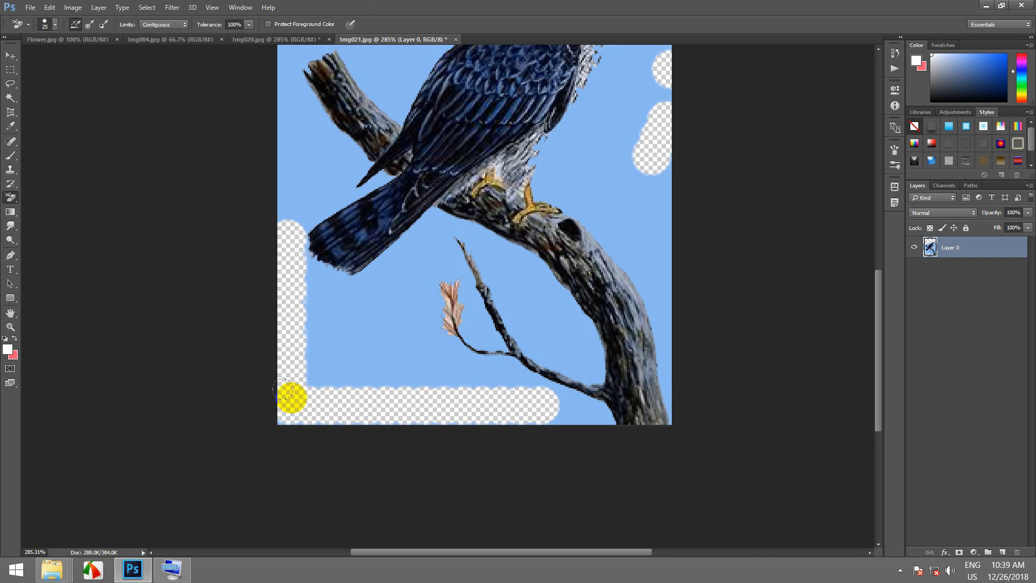
pyautogui.moveTo(288, 415)
pyautogui.mouseDown()
pyautogui.moveTo(465, 421)
pyautogui.moveTo(371, 413)
pyautogui.mouseUp()
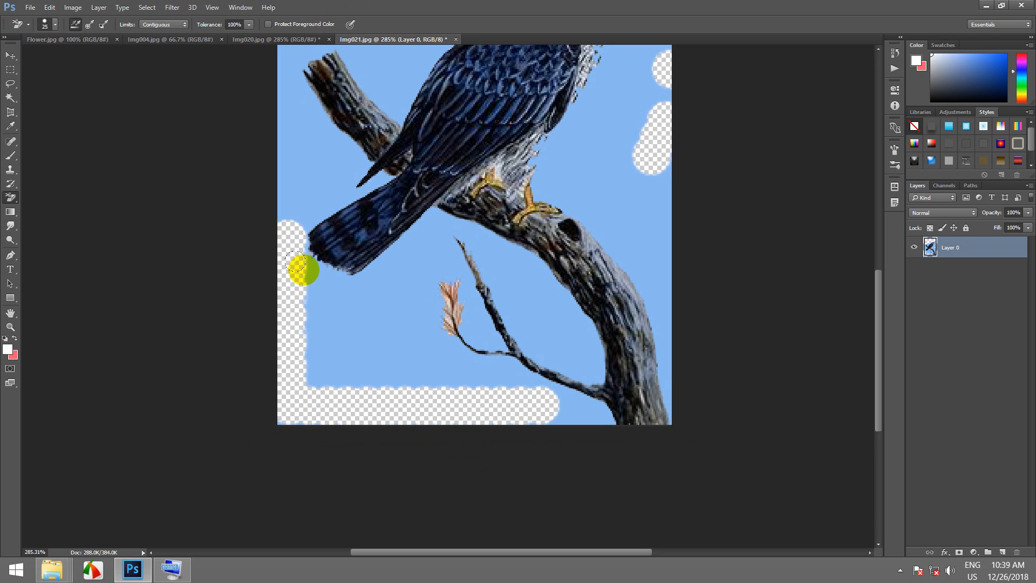
pyautogui.moveTo(300, 270)
pyautogui.mouseDown()
pyautogui.moveTo(305, 364)
pyautogui.moveTo(345, 380)
pyautogui.moveTo(322, 376)
pyautogui.moveTo(338, 349)
pyautogui.moveTo(346, 358)
pyautogui.moveTo(336, 351)
pyautogui.moveTo(340, 300)
pyautogui.moveTo(377, 298)
pyautogui.moveTo(364, 333)
pyautogui.moveTo(348, 334)
pyautogui.moveTo(349, 385)
pyautogui.moveTo(375, 365)
pyautogui.moveTo(390, 304)
pyautogui.moveTo(372, 312)
pyautogui.moveTo(392, 290)
pyautogui.mouseUp()
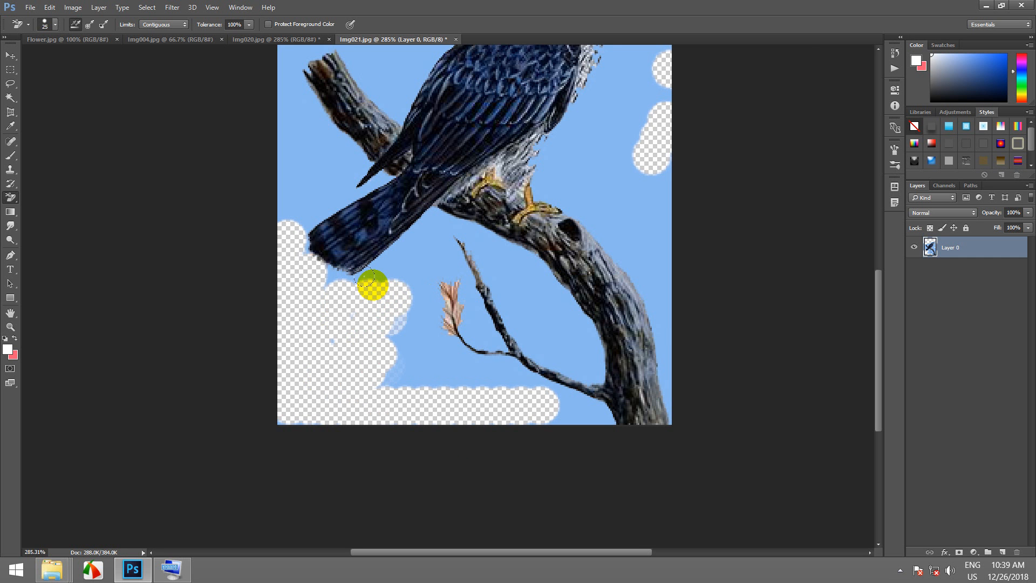
# - Reduce the brush size to 10 px and erase the blue along the tail's underside and tip with straight strokes up to the branch
pyautogui.scroll(2, 374, 281)
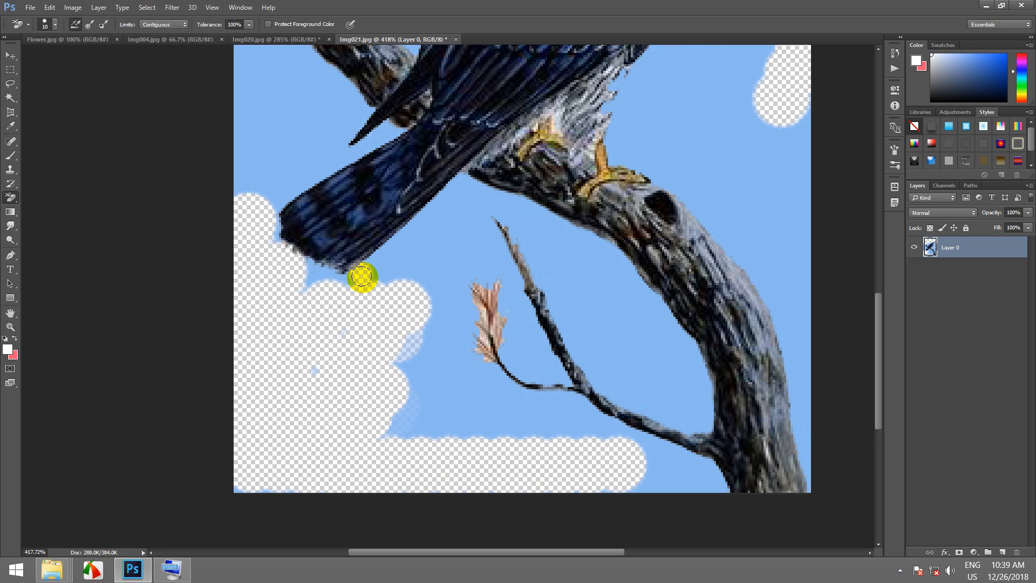
pyautogui.keyDown('shift'); pyautogui.click(462, 184); pyautogui.keyUp('shift')
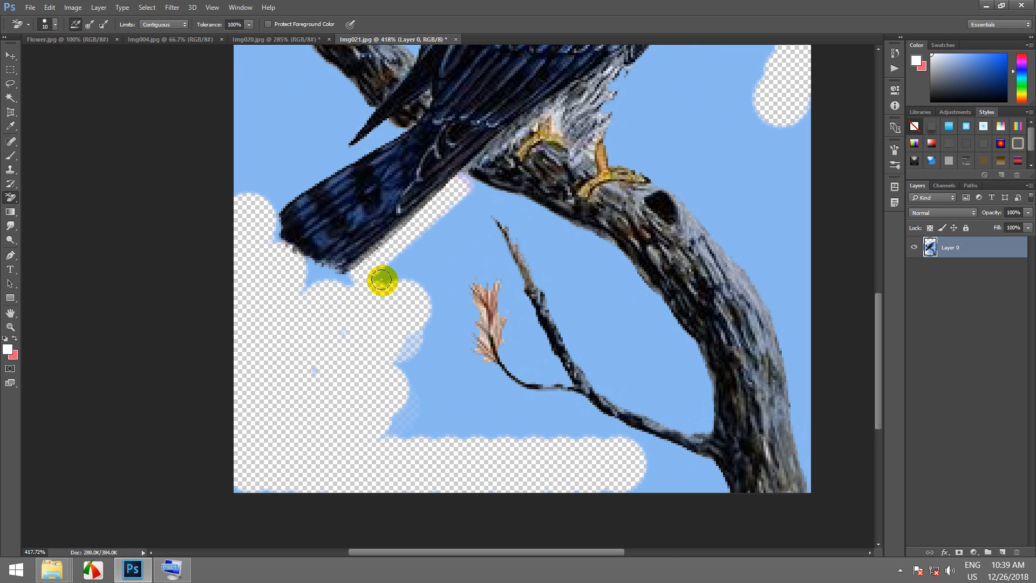
pyautogui.click(412, 264)
pyautogui.keyDown('shift'); pyautogui.click(478, 195); pyautogui.keyUp('shift')
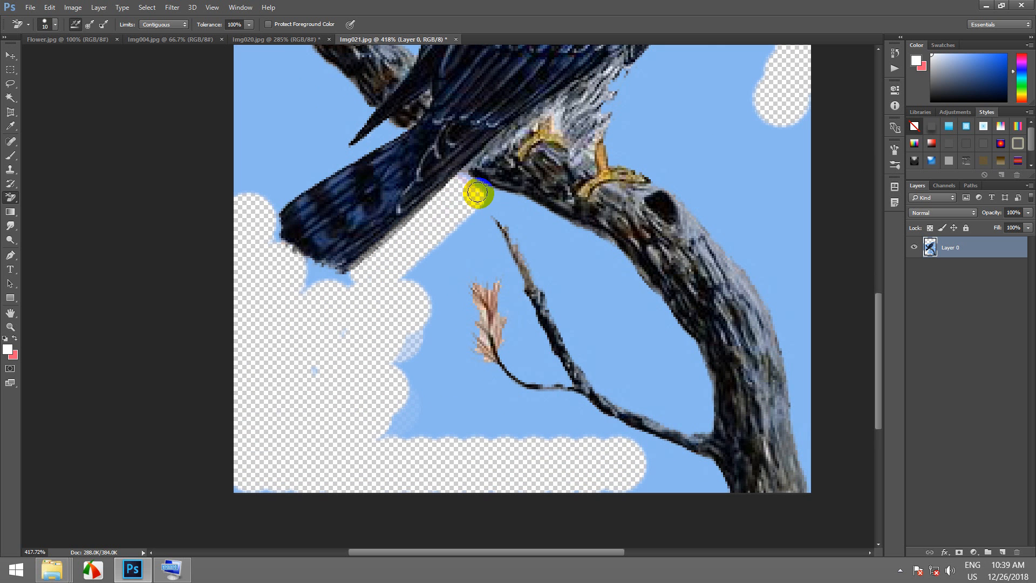
pyautogui.keyDown('shift'); pyautogui.click(417, 274); pyautogui.keyUp('shift')
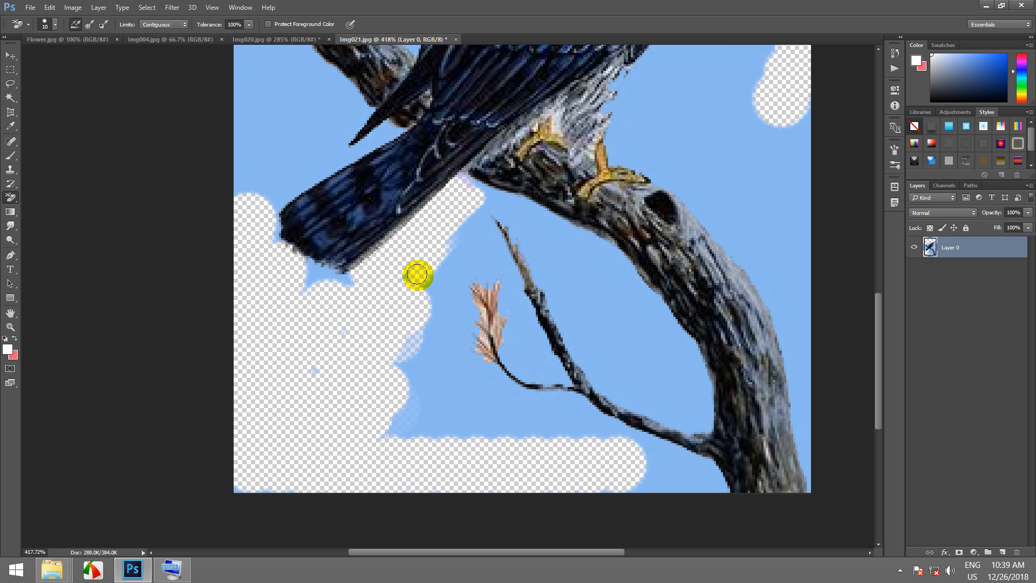
pyautogui.keyDown('shift'); pyautogui.click(491, 198); pyautogui.keyUp('shift')
pyautogui.moveTo(408, 274)
pyautogui.mouseDown()
pyautogui.moveTo(341, 338)
pyautogui.moveTo(345, 309)
pyautogui.moveTo(277, 370)
pyautogui.moveTo(315, 385)
pyautogui.moveTo(360, 277)
pyautogui.moveTo(306, 272)
pyautogui.mouseUp()
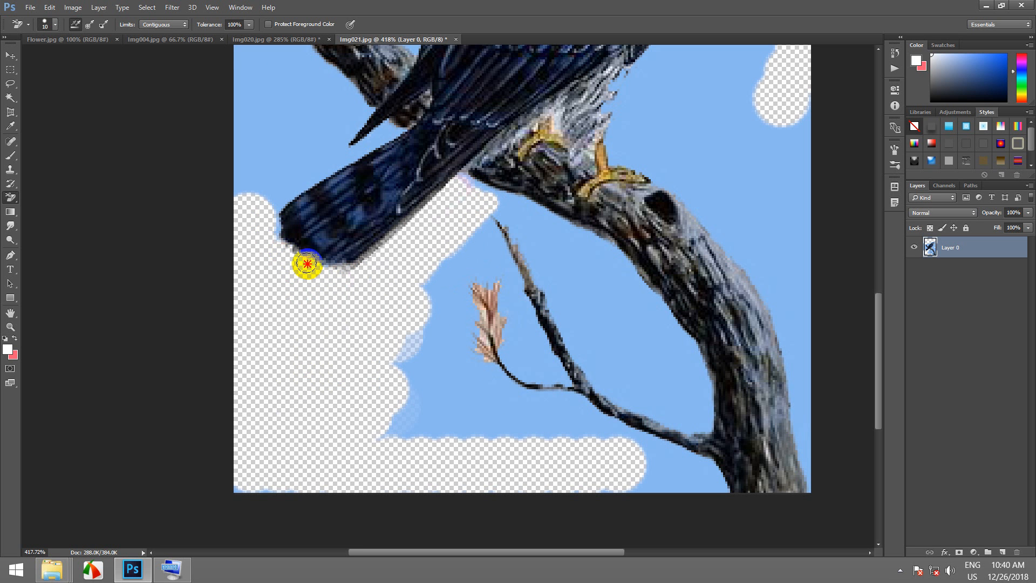
# - Reduce the brush size to 8 px and erase the blue between the tail and wing tip and around the tail's upper side
pyautogui.moveTo(354, 289); pyautogui.dragTo(377, 405)
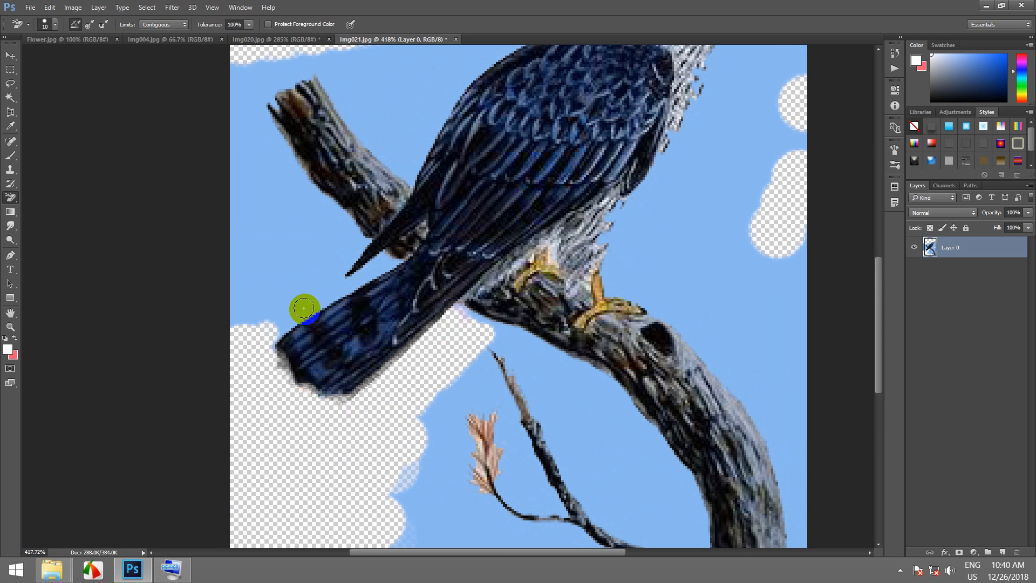
pyautogui.moveTo(307, 306)
pyautogui.mouseDown()
pyautogui.moveTo(306, 296)
pyautogui.moveTo(335, 287)
pyautogui.mouseUp()
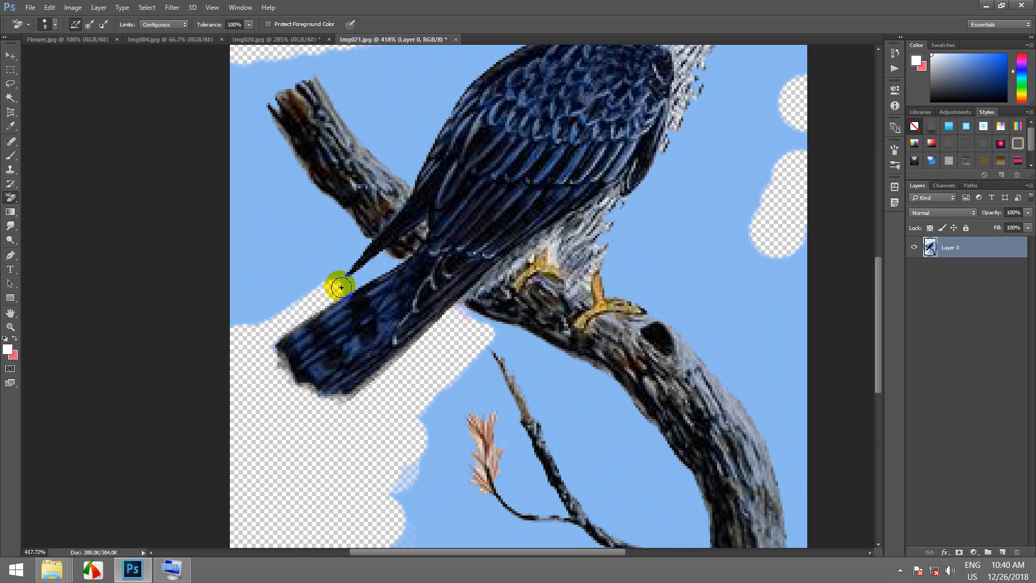
pyautogui.moveTo(346, 288); pyautogui.dragTo(374, 271)
pyautogui.click(387, 260)
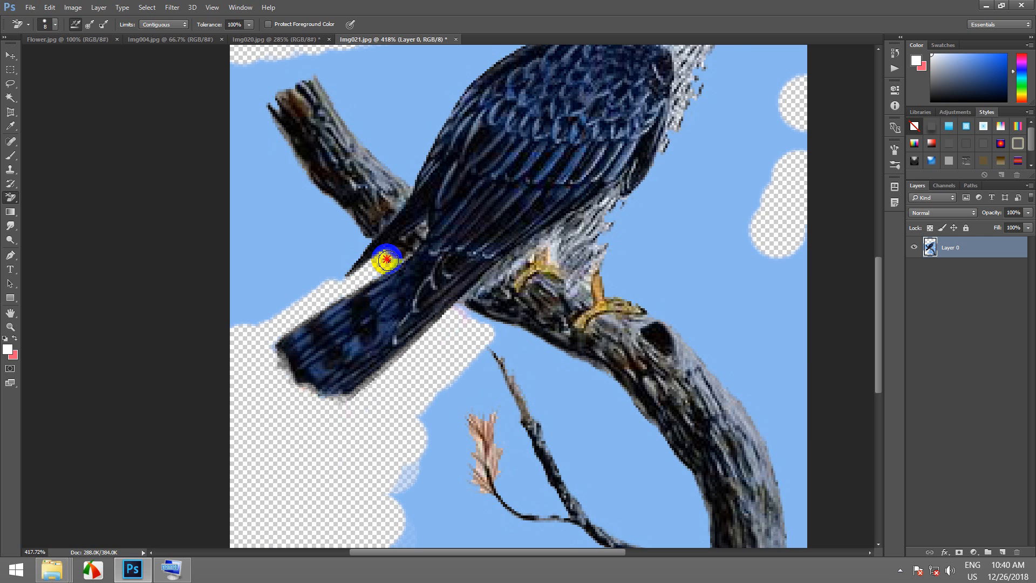
pyautogui.moveTo(393, 263); pyautogui.dragTo(347, 259)
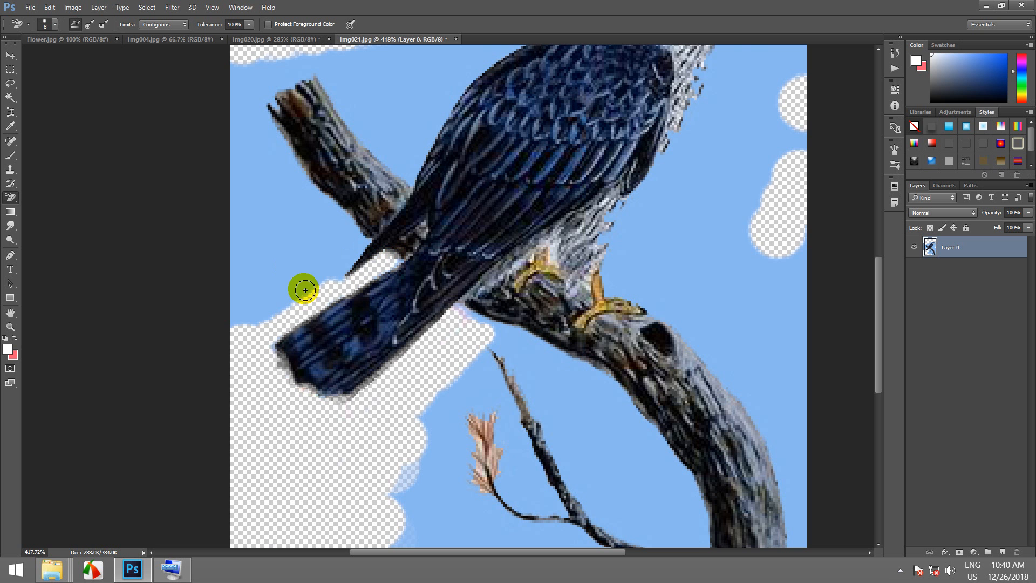
pyautogui.moveTo(301, 289)
pyautogui.mouseDown()
pyautogui.moveTo(333, 285)
pyautogui.moveTo(363, 242)
pyautogui.moveTo(357, 271)
pyautogui.moveTo(298, 333)
pyautogui.moveTo(303, 282)
pyautogui.moveTo(279, 276)
pyautogui.moveTo(291, 301)
pyautogui.moveTo(271, 312)
pyautogui.moveTo(302, 312)
pyautogui.moveTo(296, 301)
pyautogui.moveTo(259, 317)
pyautogui.moveTo(243, 303)
pyautogui.moveTo(288, 267)
pyautogui.moveTo(240, 293)
pyautogui.moveTo(276, 270)
pyautogui.mouseUp()
# - Set the Background Eraser's limits to Discontiguous and erase the blue along the outer left side of the broken branch
pyautogui.scroll(5, 276, 270)
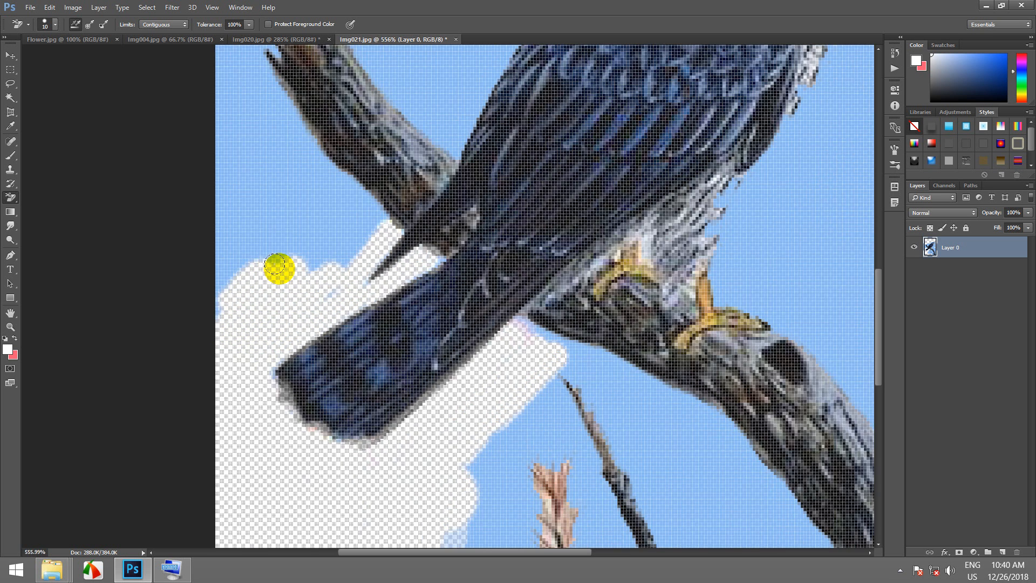
pyautogui.click(185, 25)
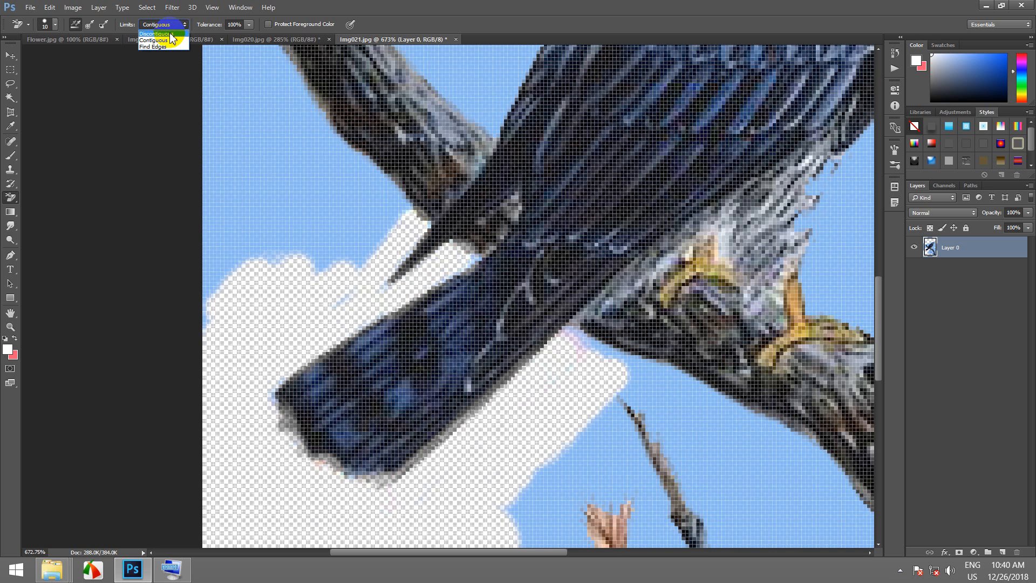
pyautogui.click(171, 34)
pyautogui.moveTo(208, 304)
pyautogui.mouseDown()
pyautogui.moveTo(209, 147)
pyautogui.moveTo(241, 171)
pyautogui.moveTo(238, 157)
pyautogui.moveTo(238, 255)
pyautogui.moveTo(226, 278)
pyautogui.moveTo(262, 241)
pyautogui.moveTo(265, 186)
pyautogui.moveTo(273, 194)
pyautogui.moveTo(262, 225)
pyautogui.moveTo(262, 148)
pyautogui.moveTo(297, 232)
pyautogui.moveTo(325, 196)
pyautogui.moveTo(288, 240)
pyautogui.moveTo(361, 243)
pyautogui.moveTo(321, 320)
pyautogui.moveTo(308, 284)
pyautogui.moveTo(226, 264)
pyautogui.moveTo(399, 215)
pyautogui.moveTo(342, 211)
pyautogui.moveTo(387, 201)
pyautogui.moveTo(359, 331)
pyautogui.mouseUp()
pyautogui.moveTo(304, 275)
pyautogui.mouseDown()
pyautogui.moveTo(308, 342)
pyautogui.moveTo(306, 319)
pyautogui.moveTo(277, 309)
pyautogui.moveTo(292, 321)
pyautogui.moveTo(282, 291)
pyautogui.moveTo(329, 333)
pyautogui.moveTo(291, 254)
pyautogui.moveTo(221, 160)
pyautogui.moveTo(268, 246)
pyautogui.moveTo(292, 255)
pyautogui.moveTo(221, 173)
pyautogui.moveTo(192, 165)
pyautogui.moveTo(248, 253)
pyautogui.moveTo(193, 204)
pyautogui.moveTo(222, 291)
pyautogui.moveTo(189, 281)
pyautogui.moveTo(293, 265)
pyautogui.moveTo(298, 304)
pyautogui.mouseUp()
pyautogui.click(229, 167)
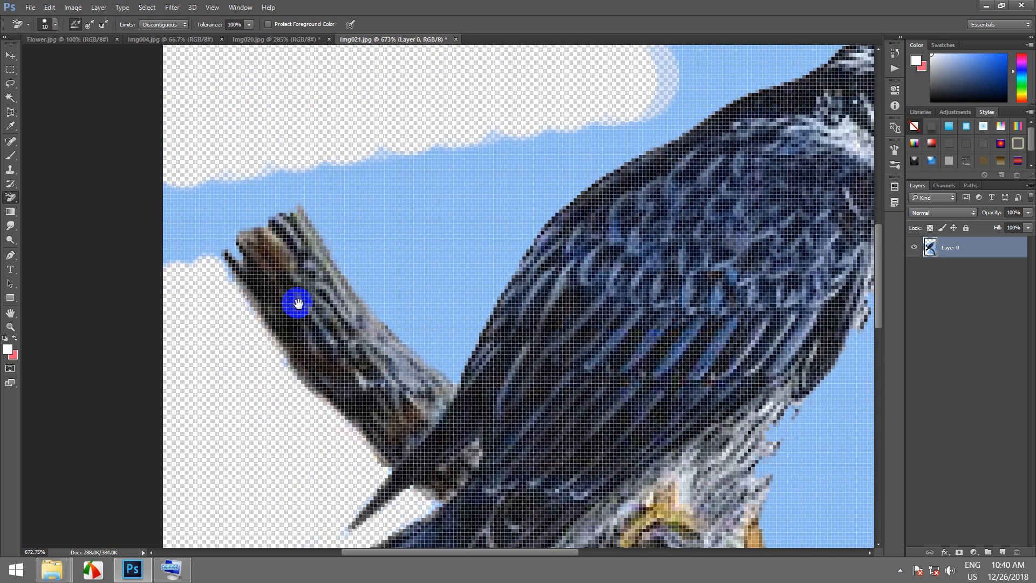
# - Erase the blue around the top of the broken branch and along its inner side down to the hawk's back
pyautogui.click(175, 260)
pyautogui.moveTo(166, 183)
pyautogui.mouseDown()
pyautogui.moveTo(176, 246)
pyautogui.moveTo(185, 208)
pyautogui.moveTo(185, 246)
pyautogui.moveTo(225, 173)
pyautogui.moveTo(204, 205)
pyautogui.moveTo(185, 209)
pyautogui.moveTo(206, 164)
pyautogui.moveTo(177, 189)
pyautogui.moveTo(204, 217)
pyautogui.moveTo(207, 239)
pyautogui.moveTo(262, 185)
pyautogui.moveTo(250, 176)
pyautogui.moveTo(346, 170)
pyautogui.moveTo(252, 182)
pyautogui.moveTo(242, 173)
pyautogui.moveTo(267, 179)
pyautogui.moveTo(260, 190)
pyautogui.moveTo(296, 177)
pyautogui.moveTo(316, 192)
pyautogui.moveTo(305, 195)
pyautogui.moveTo(363, 281)
pyautogui.moveTo(450, 362)
pyautogui.moveTo(368, 289)
pyautogui.mouseUp()
pyautogui.click(450, 362)
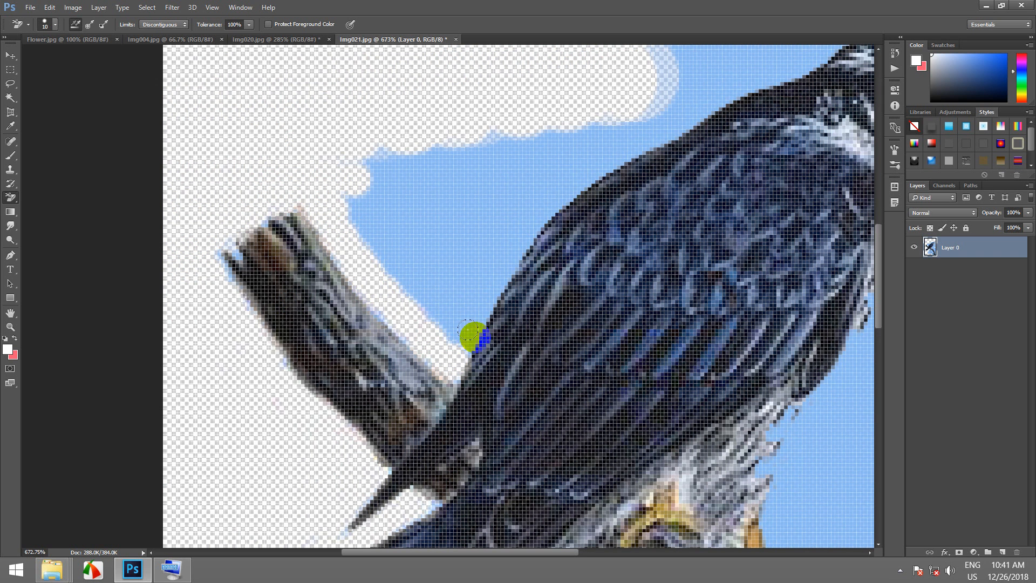
pyautogui.click(459, 328)
pyautogui.keyDown('shift'); pyautogui.click(352, 203); pyautogui.keyUp('shift')
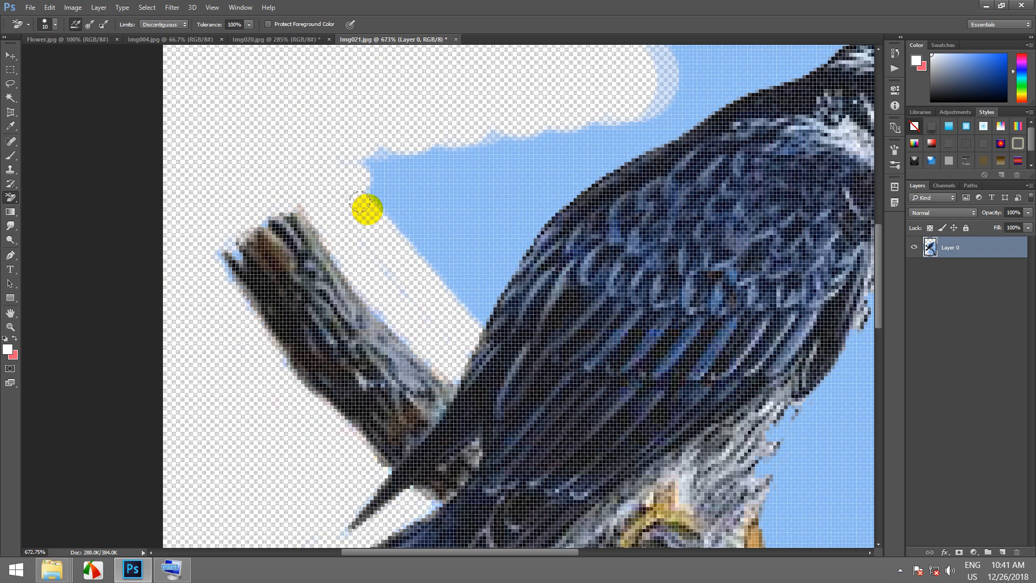
# - Erase the blue above the hawk's back with a 15 px brush, and along its edge up to the nape with an 8 px brush
pyautogui.click(401, 237)
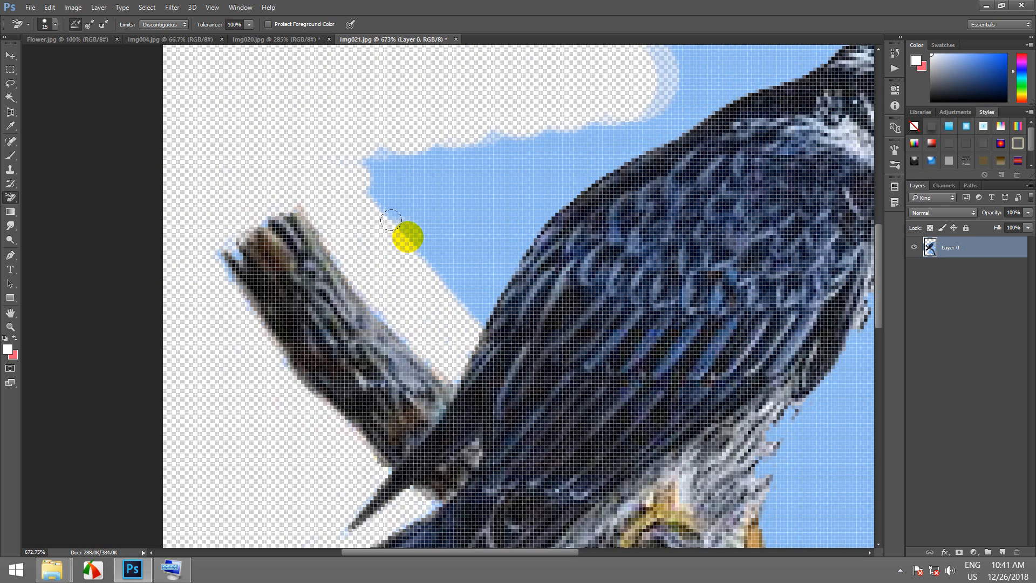
pyautogui.press(']')
pyautogui.moveTo(408, 238)
pyautogui.mouseDown()
pyautogui.moveTo(409, 203)
pyautogui.moveTo(378, 162)
pyautogui.moveTo(482, 174)
pyautogui.moveTo(434, 231)
pyautogui.moveTo(442, 282)
pyautogui.moveTo(472, 231)
pyautogui.moveTo(442, 286)
pyautogui.moveTo(472, 231)
pyautogui.moveTo(452, 222)
pyautogui.moveTo(566, 125)
pyautogui.moveTo(501, 170)
pyautogui.moveTo(454, 290)
pyautogui.moveTo(497, 190)
pyautogui.moveTo(488, 215)
pyautogui.moveTo(619, 106)
pyautogui.moveTo(361, 403)
pyautogui.moveTo(409, 390)
pyautogui.moveTo(451, 317)
pyautogui.moveTo(412, 342)
pyautogui.moveTo(419, 358)
pyautogui.moveTo(398, 390)
pyautogui.mouseUp()
pyautogui.press('[')
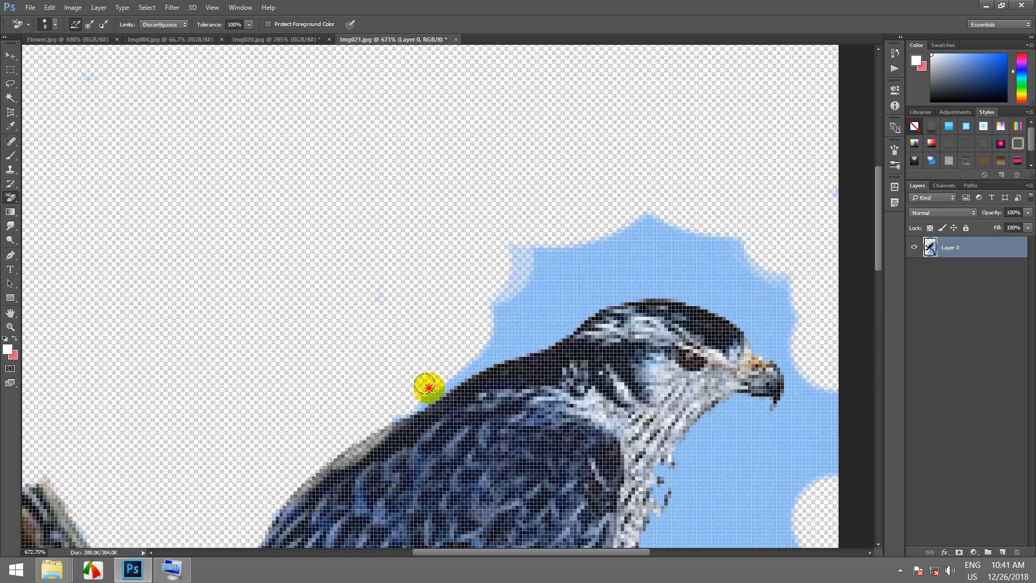
pyautogui.press('[')
pyautogui.moveTo(433, 388)
pyautogui.mouseDown()
pyautogui.moveTo(395, 415)
pyautogui.moveTo(495, 343)
pyautogui.moveTo(488, 358)
pyautogui.moveTo(566, 322)
pyautogui.moveTo(547, 332)
pyautogui.moveTo(538, 315)
pyautogui.moveTo(499, 311)
pyautogui.moveTo(566, 278)
pyautogui.moveTo(560, 269)
pyautogui.moveTo(473, 297)
pyautogui.moveTo(490, 314)
pyautogui.moveTo(500, 280)
pyautogui.moveTo(529, 262)
pyautogui.moveTo(564, 273)
pyautogui.mouseUp()
# - Erase the blue around the crown of the hawk's head and toward the beak, following the outline closely
pyautogui.press(']')
pyautogui.press(']')
pyautogui.press(']')
pyautogui.press(']')
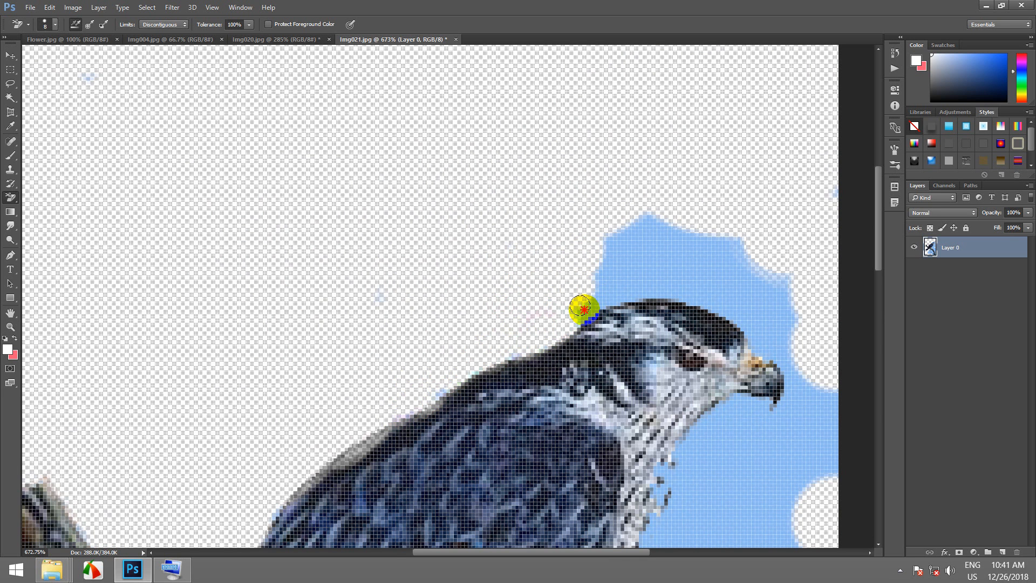
pyautogui.moveTo(585, 309)
pyautogui.mouseDown()
pyautogui.moveTo(630, 272)
pyautogui.moveTo(611, 243)
pyautogui.moveTo(654, 228)
pyautogui.moveTo(660, 249)
pyautogui.mouseUp()
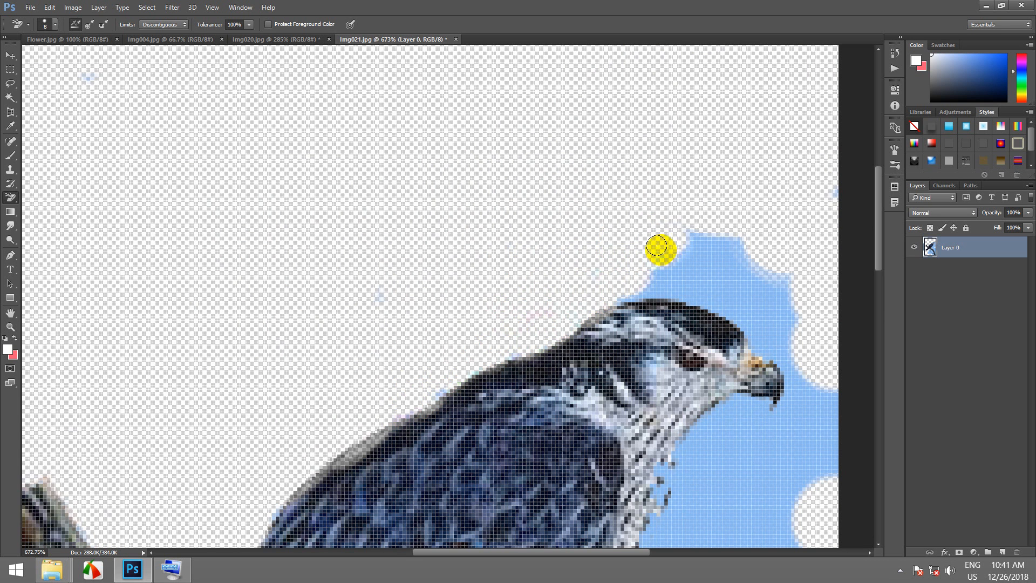
pyautogui.press(']')
pyautogui.press(']')
pyautogui.moveTo(629, 289)
pyautogui.mouseDown()
pyautogui.moveTo(668, 279)
pyautogui.moveTo(653, 283)
pyautogui.moveTo(695, 248)
pyautogui.moveTo(739, 258)
pyautogui.moveTo(679, 250)
pyautogui.moveTo(722, 288)
pyautogui.moveTo(705, 286)
pyautogui.moveTo(761, 312)
pyautogui.moveTo(722, 298)
pyautogui.moveTo(782, 343)
pyautogui.moveTo(774, 268)
pyautogui.moveTo(736, 265)
pyautogui.moveTo(790, 316)
pyautogui.moveTo(624, 122)
pyautogui.mouseUp()
# - Erase the blue in front of the beak and along the throat and chest, using 15 px and 10 px brushes
pyautogui.moveTo(650, 185)
pyautogui.mouseDown()
pyautogui.moveTo(631, 151)
pyautogui.moveTo(608, 148)
pyautogui.moveTo(633, 148)
pyautogui.moveTo(675, 176)
pyautogui.moveTo(644, 201)
pyautogui.moveTo(652, 227)
pyautogui.moveTo(677, 229)
pyautogui.moveTo(662, 270)
pyautogui.moveTo(639, 286)
pyautogui.moveTo(669, 299)
pyautogui.moveTo(657, 296)
pyautogui.moveTo(547, 384)
pyautogui.moveTo(691, 279)
pyautogui.moveTo(679, 327)
pyautogui.moveTo(632, 385)
pyautogui.moveTo(681, 278)
pyautogui.moveTo(671, 406)
pyautogui.mouseUp()
pyautogui.press(']')
pyautogui.press(']')
pyautogui.press(']')
pyautogui.moveTo(613, 432)
pyautogui.mouseDown()
pyautogui.moveTo(668, 301)
pyautogui.moveTo(629, 362)
pyautogui.moveTo(558, 333)
pyautogui.moveTo(488, 414)
pyautogui.moveTo(585, 264)
pyautogui.mouseUp()
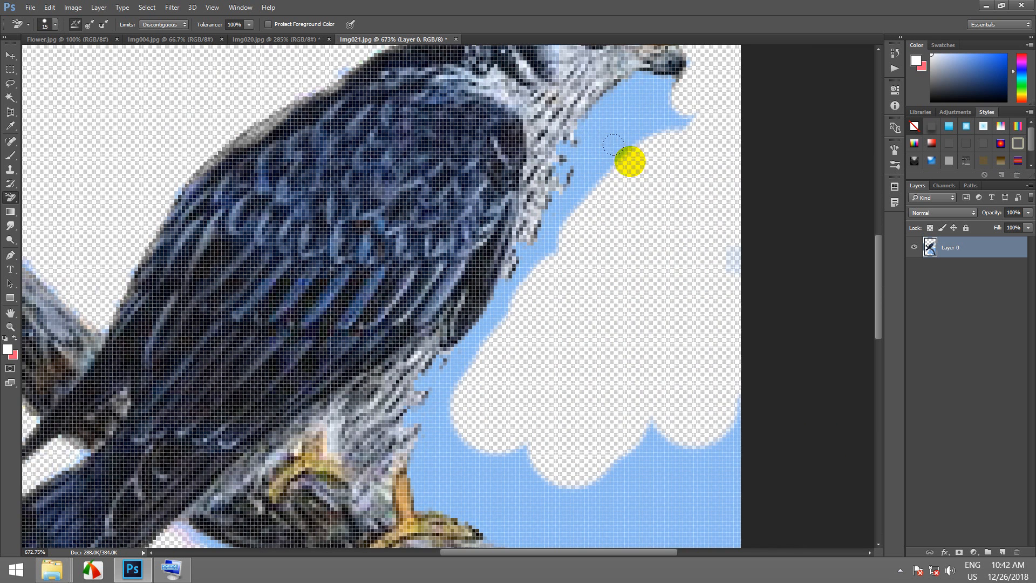
pyautogui.press('[')
pyautogui.moveTo(631, 160)
pyautogui.mouseDown()
pyautogui.moveTo(601, 116)
pyautogui.moveTo(655, 90)
pyautogui.moveTo(606, 162)
pyautogui.moveTo(706, 122)
pyautogui.moveTo(669, 113)
pyautogui.moveTo(539, 238)
pyautogui.moveTo(550, 243)
pyautogui.moveTo(443, 415)
pyautogui.moveTo(498, 454)
pyautogui.mouseUp()
# - Erase the blue beside the thick branch with a 20 px brush, and along the foot and the branch's outer edge with a 10 px brush
pyautogui.scroll(-5, 561, 389)
pyautogui.scroll(2, 696, 459)
pyautogui.moveTo(713, 470); pyautogui.dragTo(708, 188)
pyautogui.scroll(-5, 675, 200)
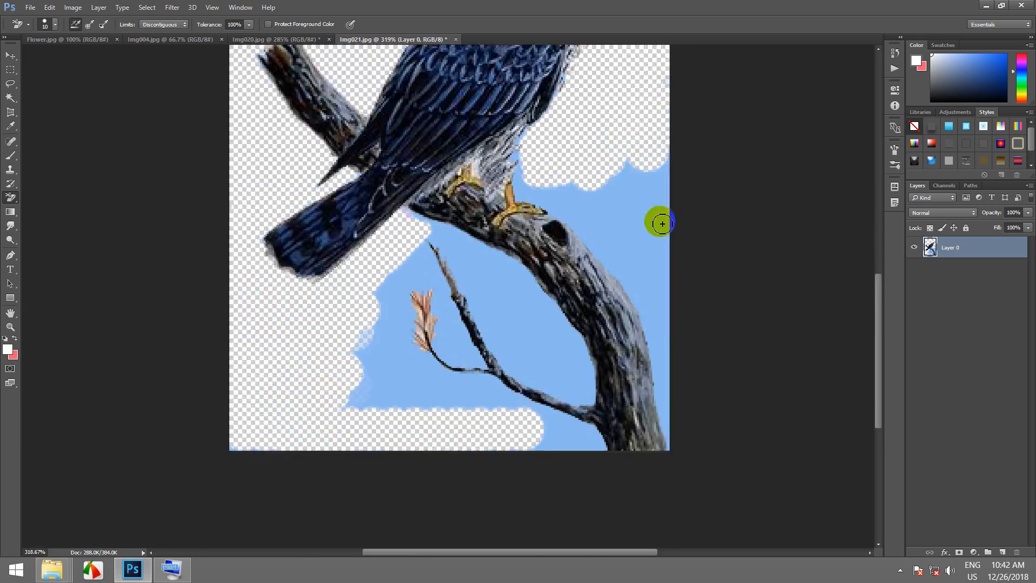
pyautogui.scroll(-3, 599, 292)
pyautogui.scroll(6, 594, 285)
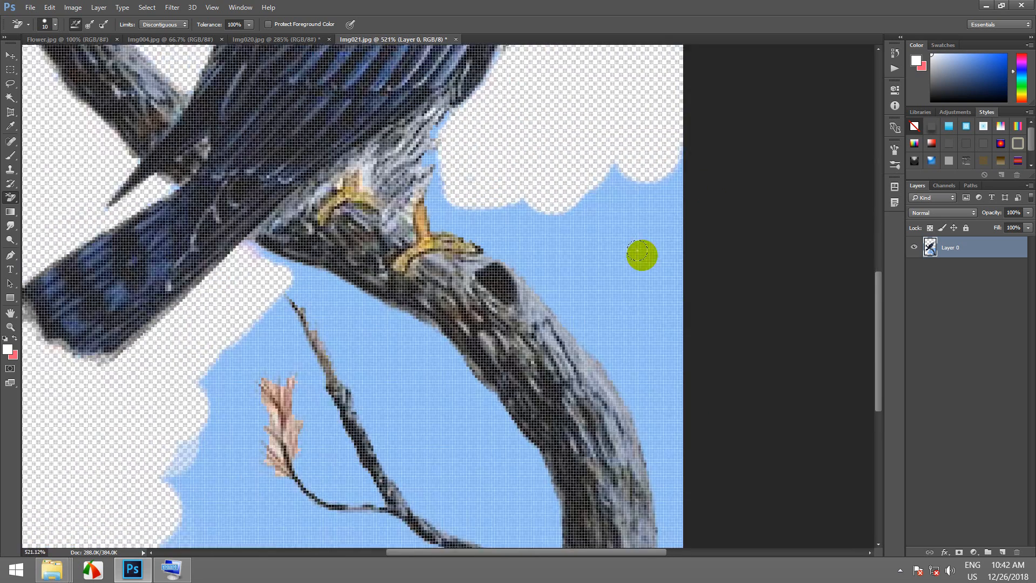
pyautogui.scroll(1, 642, 255)
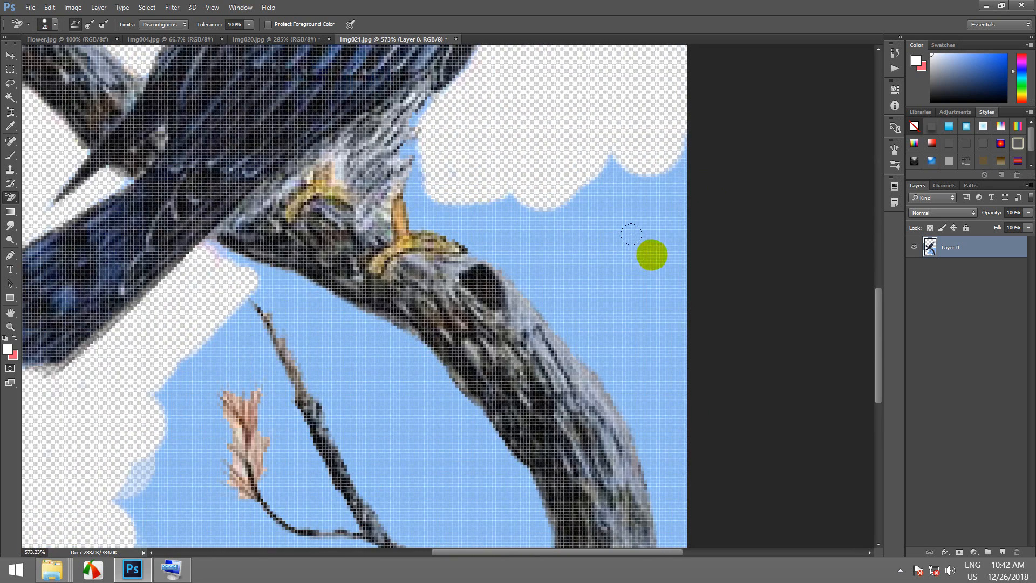
pyautogui.moveTo(652, 254)
pyautogui.mouseDown()
pyautogui.moveTo(620, 189)
pyautogui.moveTo(685, 231)
pyautogui.moveTo(682, 324)
pyautogui.moveTo(592, 236)
pyautogui.moveTo(643, 270)
pyautogui.moveTo(473, 196)
pyautogui.mouseUp()
pyautogui.press('[')
pyautogui.click(454, 211)
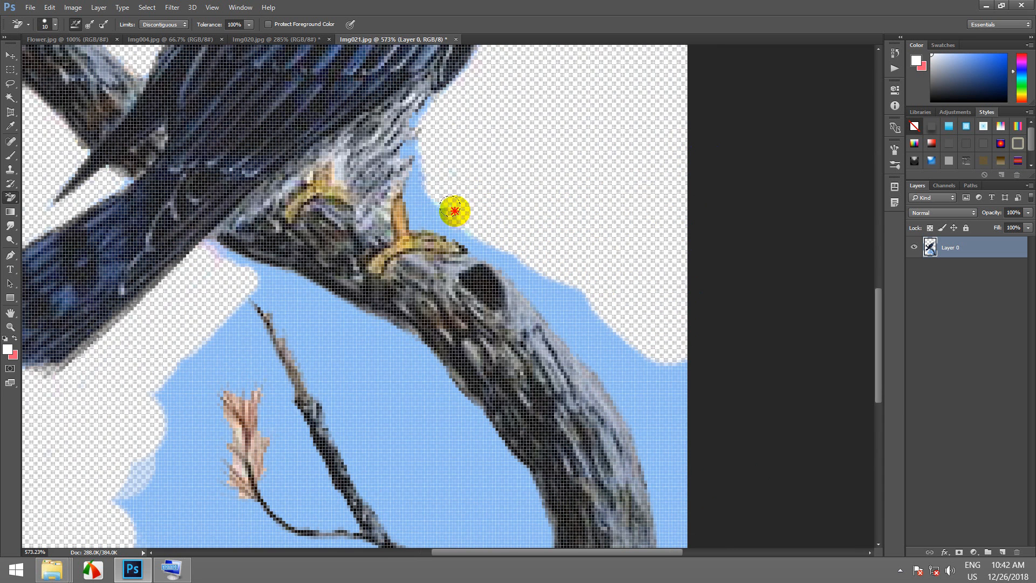
pyautogui.moveTo(425, 200)
pyautogui.mouseDown()
pyautogui.moveTo(428, 118)
pyautogui.moveTo(421, 182)
pyautogui.moveTo(453, 220)
pyautogui.moveTo(534, 270)
pyautogui.moveTo(583, 319)
pyautogui.moveTo(532, 259)
pyautogui.moveTo(651, 372)
pyautogui.moveTo(643, 391)
pyautogui.moveTo(628, 347)
pyautogui.moveTo(620, 376)
pyautogui.moveTo(665, 505)
pyautogui.moveTo(695, 527)
pyautogui.mouseUp()
pyautogui.press('[')
pyautogui.press('[')
pyautogui.moveTo(695, 467)
pyautogui.mouseDown()
pyautogui.moveTo(699, 214)
pyautogui.moveTo(692, 236)
pyautogui.moveTo(685, 225)
pyautogui.moveTo(681, 233)
pyautogui.moveTo(683, 296)
pyautogui.moveTo(676, 282)
pyautogui.moveTo(691, 397)
pyautogui.mouseUp()
# - Erase the blue below the thin twig and around its leaf, using 9 px, 25 px and 7 px brushes
pyautogui.moveTo(701, 443)
pyautogui.mouseDown()
pyautogui.moveTo(650, 457)
pyautogui.moveTo(473, 431)
pyautogui.mouseUp()
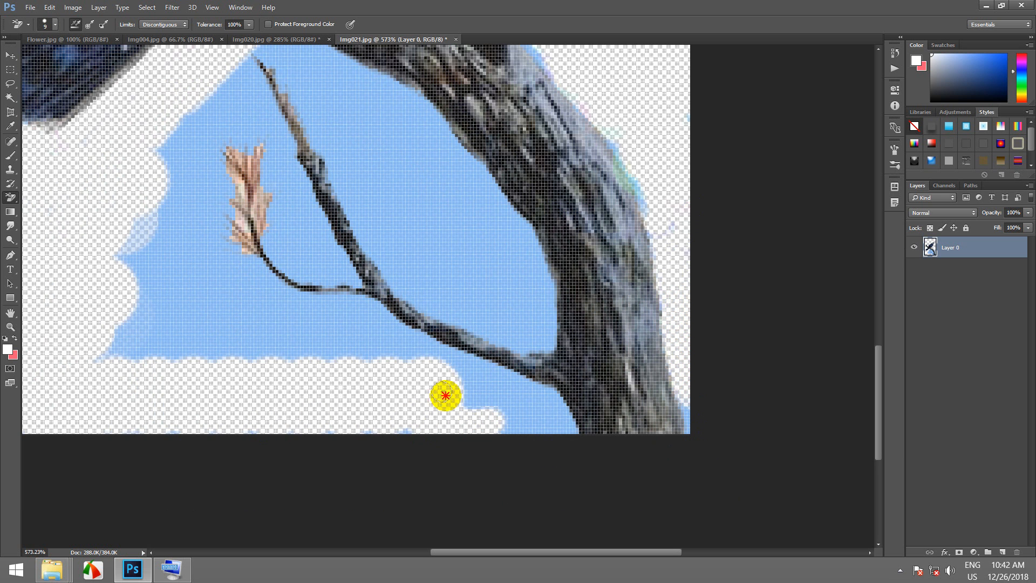
pyautogui.moveTo(491, 377)
pyautogui.mouseDown()
pyautogui.moveTo(543, 417)
pyautogui.moveTo(538, 397)
pyautogui.moveTo(561, 434)
pyautogui.moveTo(547, 403)
pyautogui.moveTo(563, 438)
pyautogui.moveTo(495, 415)
pyautogui.moveTo(511, 414)
pyautogui.moveTo(377, 436)
pyautogui.moveTo(532, 396)
pyautogui.moveTo(402, 343)
pyautogui.moveTo(416, 348)
pyautogui.moveTo(372, 314)
pyautogui.moveTo(386, 348)
pyautogui.moveTo(349, 315)
pyautogui.moveTo(360, 315)
pyautogui.moveTo(152, 286)
pyautogui.mouseUp()
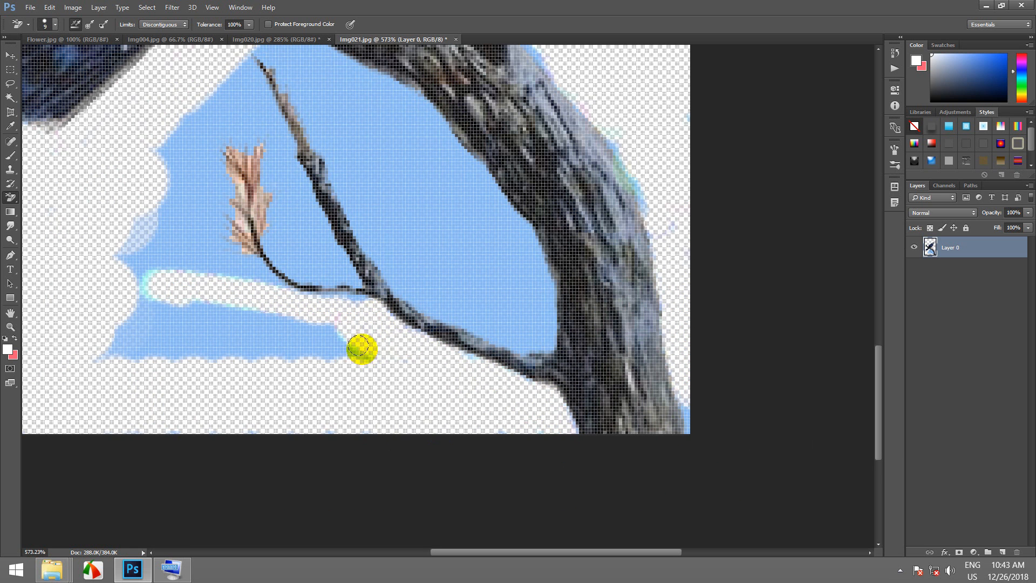
pyautogui.press(']')
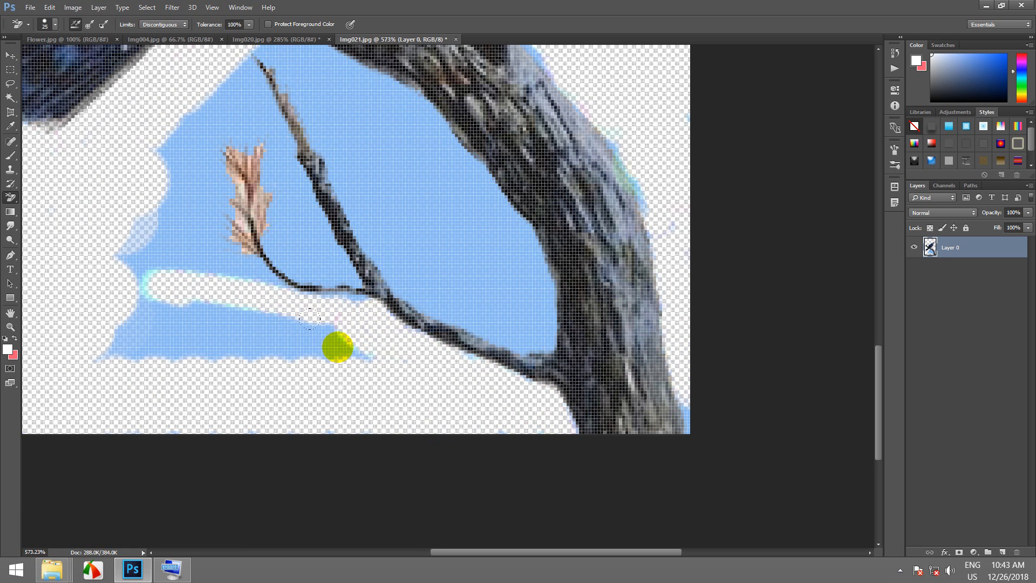
pyautogui.moveTo(338, 347)
pyautogui.mouseDown()
pyautogui.moveTo(127, 331)
pyautogui.moveTo(115, 342)
pyautogui.moveTo(139, 301)
pyautogui.moveTo(128, 266)
pyautogui.moveTo(167, 150)
pyautogui.moveTo(185, 141)
pyautogui.moveTo(178, 201)
pyautogui.moveTo(199, 252)
pyautogui.moveTo(251, 290)
pyautogui.moveTo(233, 268)
pyautogui.moveTo(199, 127)
pyautogui.moveTo(224, 92)
pyautogui.moveTo(267, 111)
pyautogui.moveTo(231, 118)
pyautogui.moveTo(249, 129)
pyautogui.mouseUp()
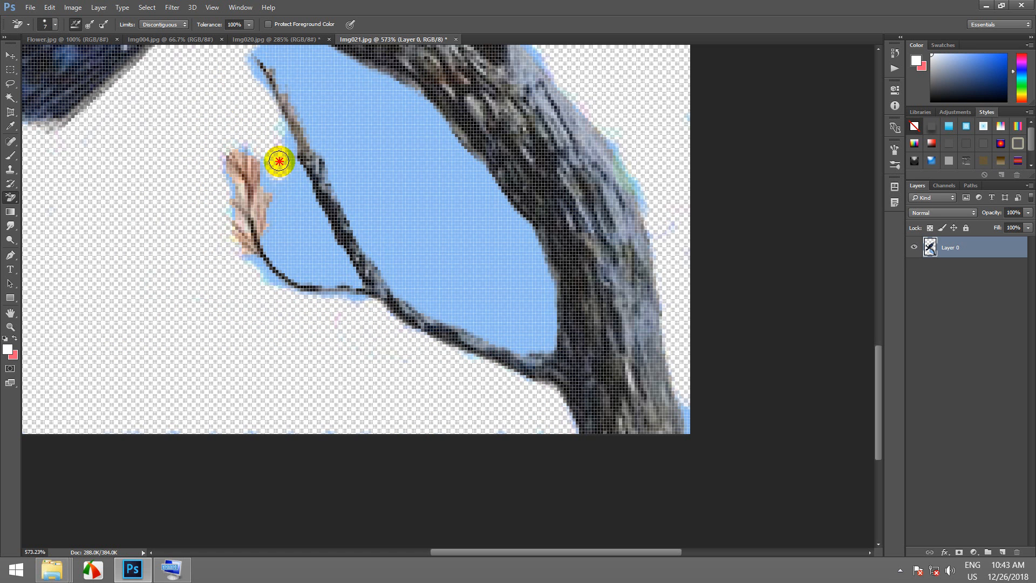
pyautogui.moveTo(279, 142)
pyautogui.mouseDown()
pyautogui.moveTo(297, 218)
pyautogui.moveTo(279, 171)
pyautogui.moveTo(282, 243)
pyautogui.moveTo(274, 215)
pyautogui.moveTo(298, 264)
pyautogui.moveTo(316, 267)
pyautogui.moveTo(291, 178)
pyautogui.moveTo(324, 259)
pyautogui.moveTo(347, 269)
pyautogui.moveTo(334, 252)
pyautogui.moveTo(322, 272)
pyautogui.moveTo(275, 243)
pyautogui.moveTo(264, 269)
pyautogui.moveTo(249, 262)
pyautogui.moveTo(308, 305)
pyautogui.mouseUp()
# - Erase the blue along the thick branch's underside and the thin twig's inner edge with a 7 px brush
pyautogui.scroll(-2, 389, 196)
pyautogui.moveTo(388, 196); pyautogui.dragTo(412, 262)
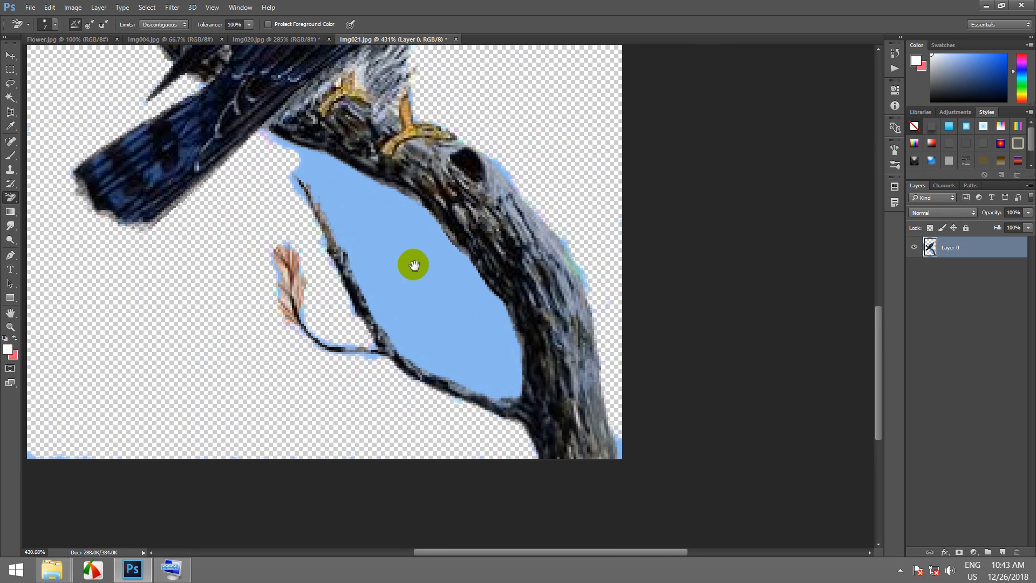
pyautogui.scroll(2, 399, 237)
pyautogui.moveTo(231, 107)
pyautogui.mouseDown()
pyautogui.moveTo(441, 214)
pyautogui.moveTo(548, 342)
pyautogui.moveTo(568, 410)
pyautogui.mouseUp()
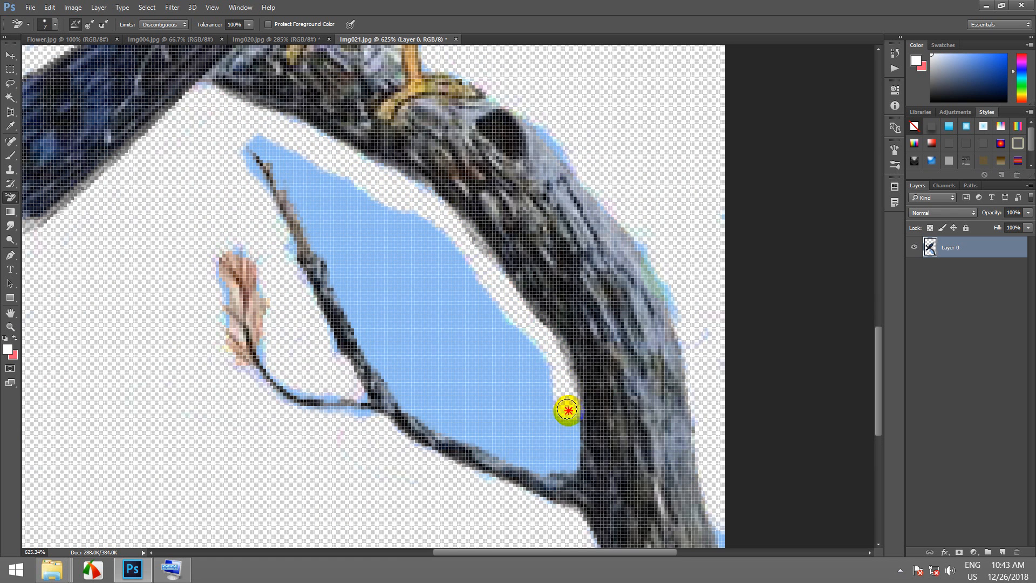
pyautogui.moveTo(554, 464)
pyautogui.mouseDown()
pyautogui.moveTo(398, 384)
pyautogui.moveTo(276, 159)
pyautogui.mouseUp()
pyautogui.moveTo(253, 200)
pyautogui.mouseDown()
pyautogui.moveTo(269, 134)
pyautogui.moveTo(391, 290)
pyautogui.mouseUp()
# - Enlarge the brush and erase the remaining blue patch enclosed between the thick branch and the thin twig
pyautogui.press(']')
pyautogui.press(']')
pyautogui.press(']')
pyautogui.press(']')
pyautogui.press(']')
pyautogui.moveTo(312, 174); pyautogui.dragTo(405, 291)
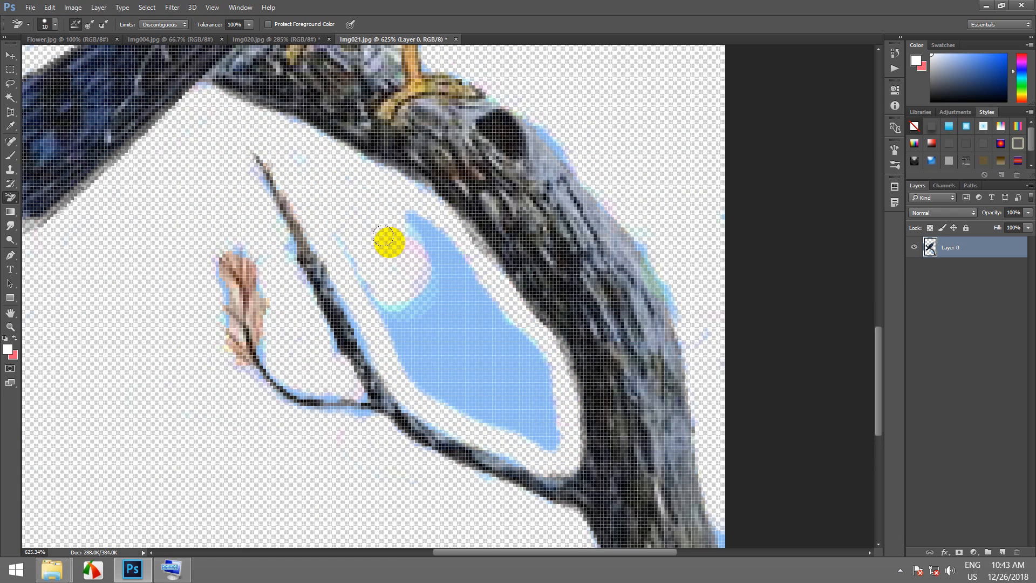
pyautogui.moveTo(414, 230)
pyautogui.mouseDown()
pyautogui.moveTo(471, 304)
pyautogui.moveTo(434, 275)
pyautogui.moveTo(460, 343)
pyautogui.moveTo(423, 309)
pyautogui.moveTo(402, 216)
pyautogui.moveTo(458, 308)
pyautogui.mouseUp()
pyautogui.press('[')
pyautogui.press('[')
pyautogui.press(']')
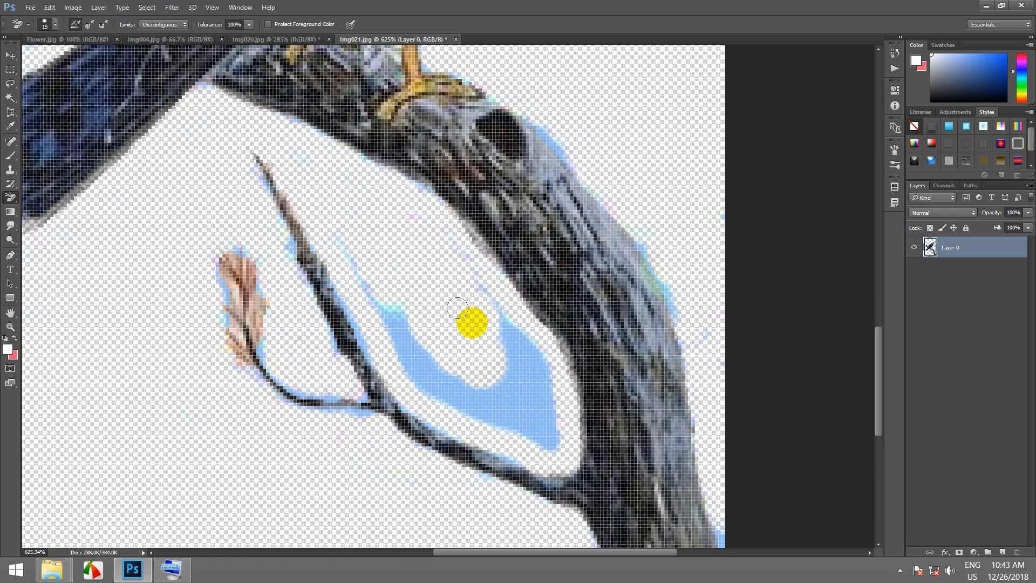
pyautogui.moveTo(458, 309)
pyautogui.mouseDown()
pyautogui.moveTo(503, 332)
pyautogui.moveTo(436, 232)
pyautogui.moveTo(502, 379)
pyautogui.moveTo(528, 390)
pyautogui.moveTo(529, 363)
pyautogui.moveTo(540, 432)
pyautogui.moveTo(391, 311)
pyautogui.moveTo(466, 402)
pyautogui.moveTo(345, 239)
pyautogui.mouseUp()
# - Move the cut-out hawk layer slightly upward on the canvas with the Move tool
pyautogui.scroll(-10, 370, 278)
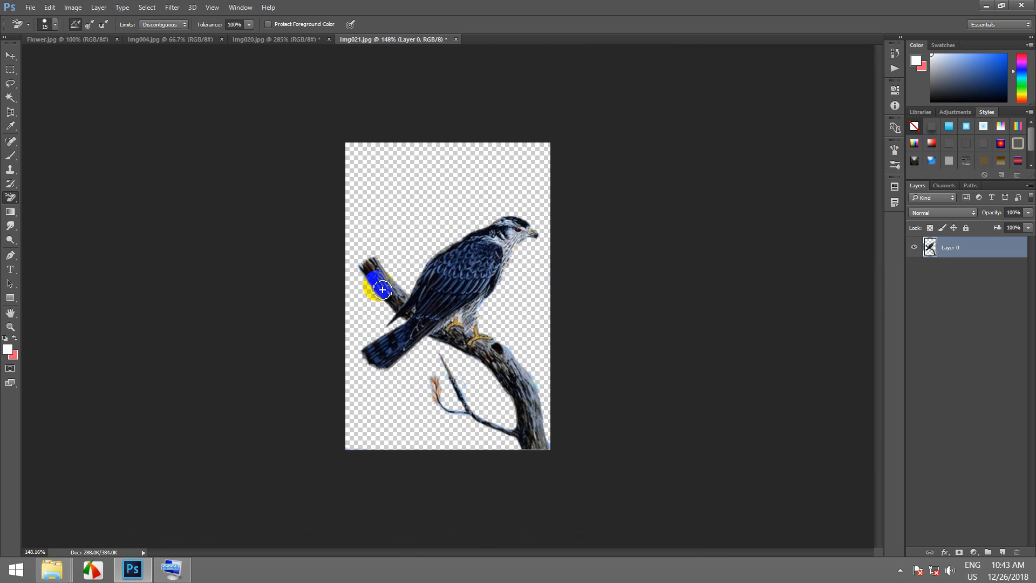
pyautogui.click(10, 55)
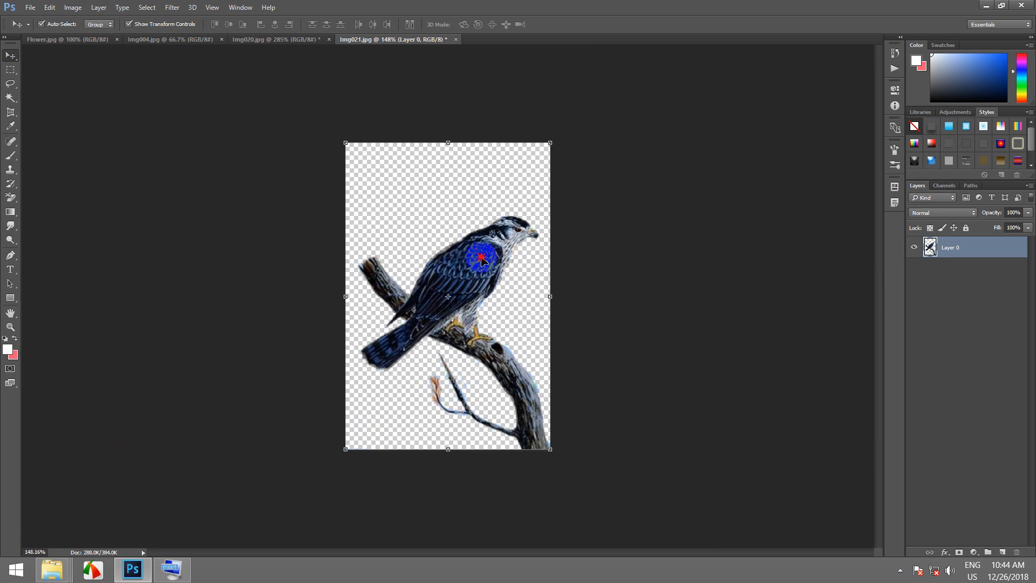
pyautogui.moveTo(483, 262); pyautogui.dragTo(488, 234)
pyautogui.scroll(2, 468, 238)
# - Erase the white background of Flower.jpg with the Magic Eraser at tolerance 32 and check the flower edges
pyautogui.moveTo(12, 199); pyautogui.dragTo(45, 220)
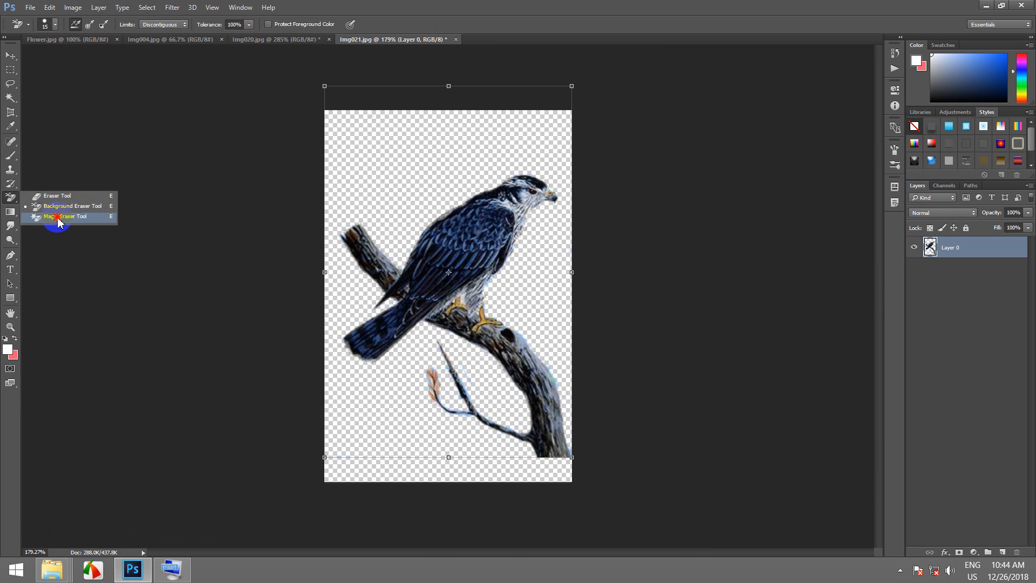
pyautogui.click(84, 219)
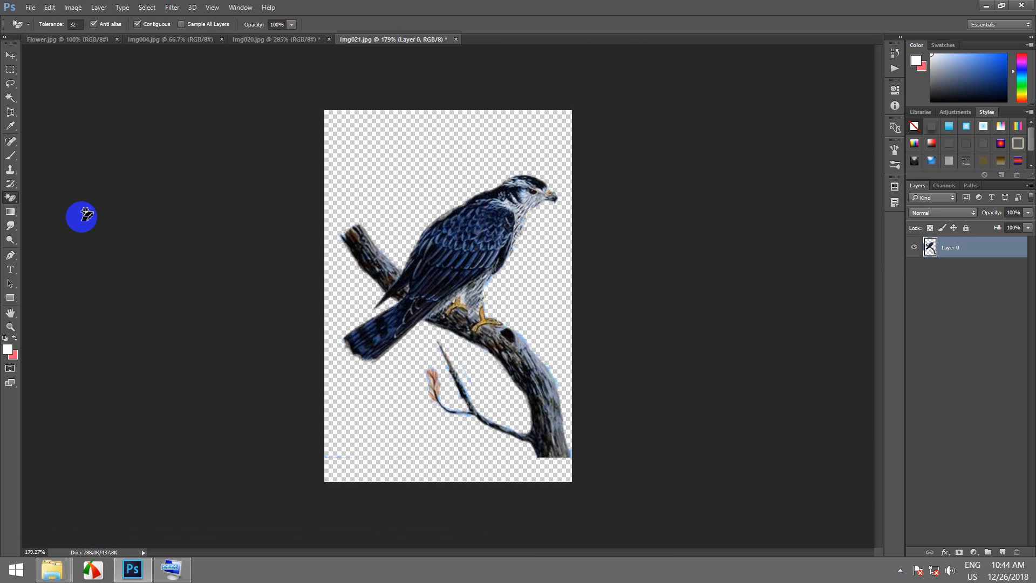
pyautogui.click(260, 41)
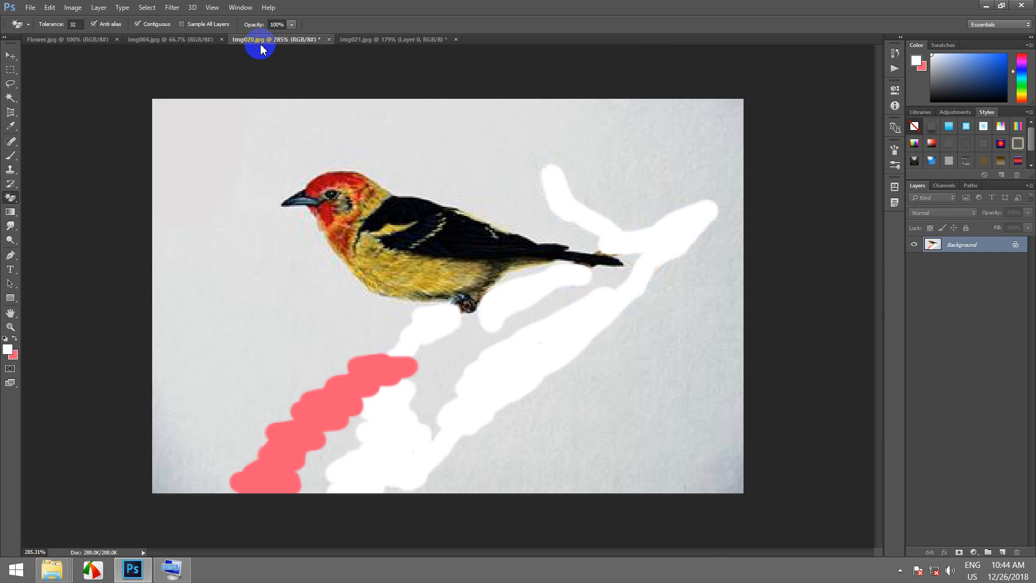
pyautogui.click(198, 40)
pyautogui.click(72, 40)
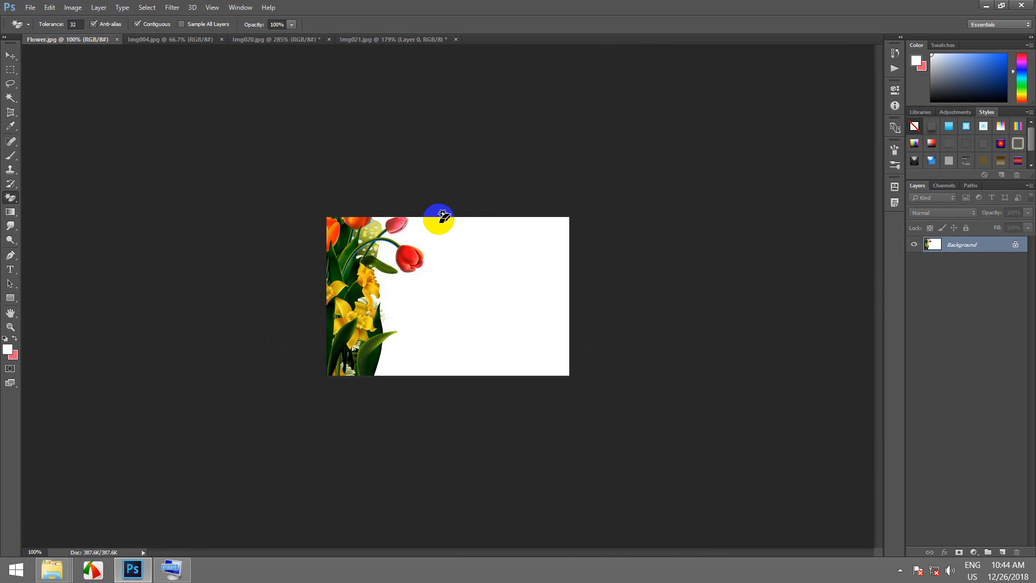
pyautogui.scroll(5, 446, 234)
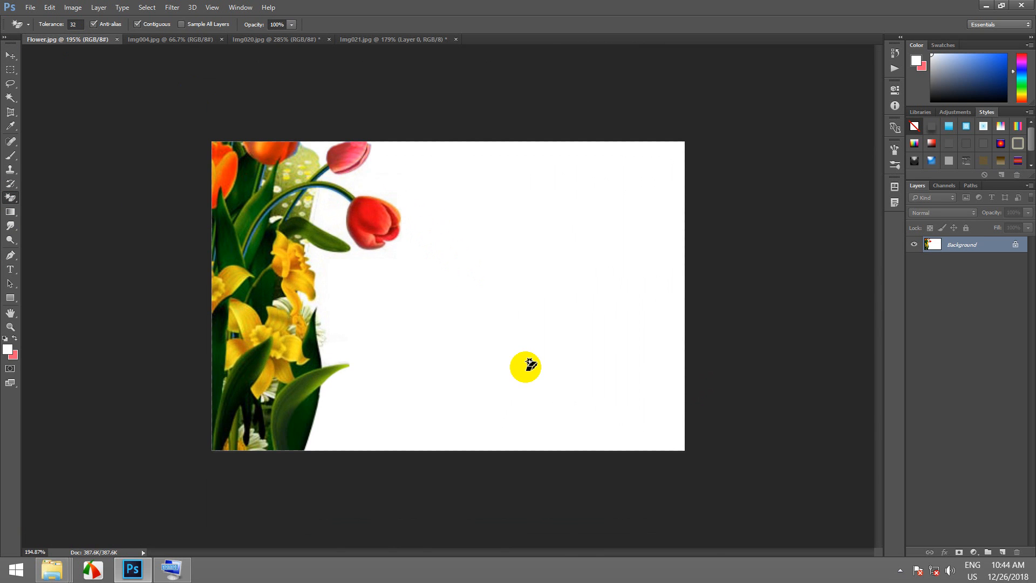
pyautogui.click(539, 277)
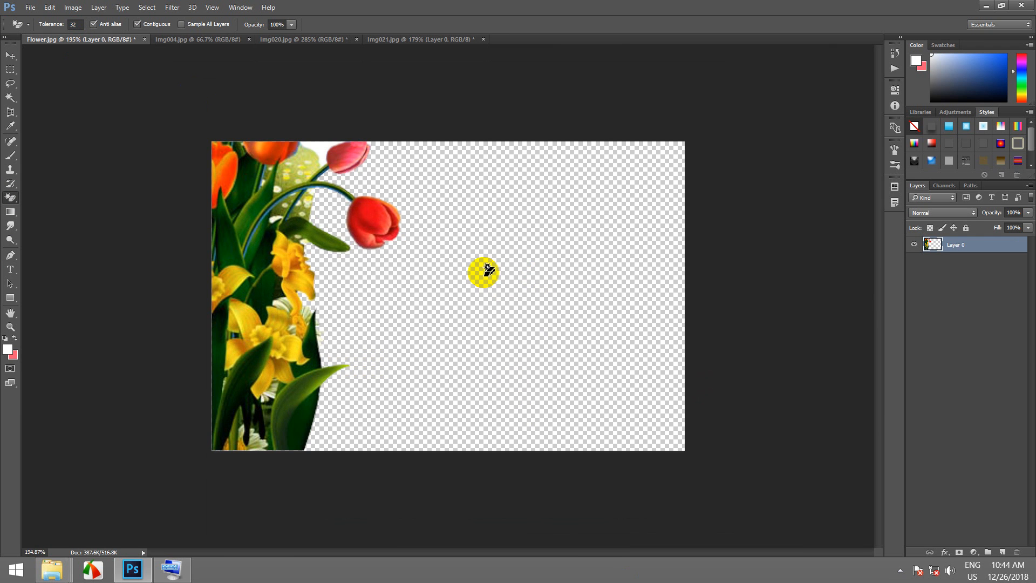
pyautogui.scroll(3, 478, 265)
pyautogui.scroll(2, 604, 338)
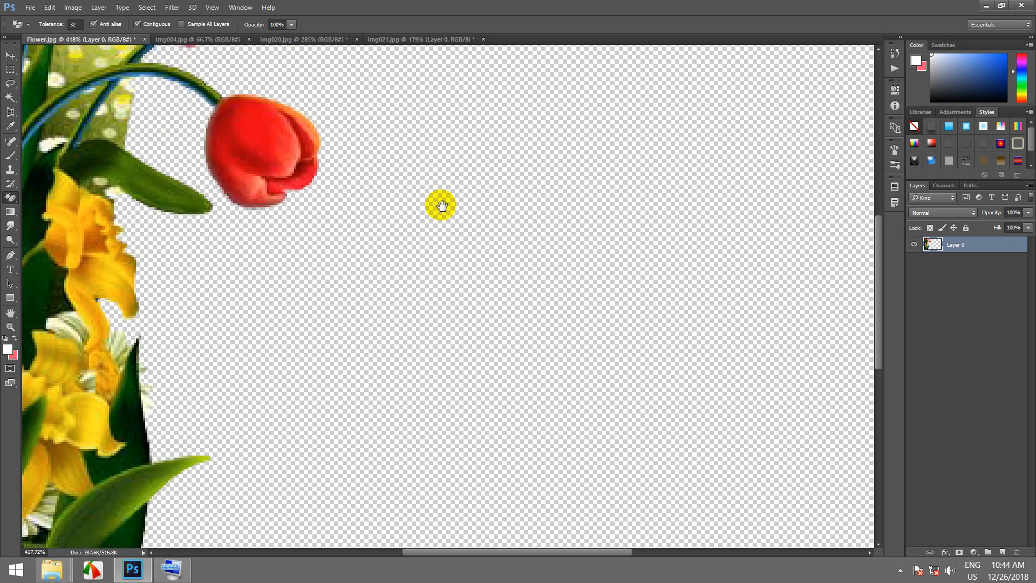
pyautogui.moveTo(440, 204); pyautogui.dragTo(727, 428)
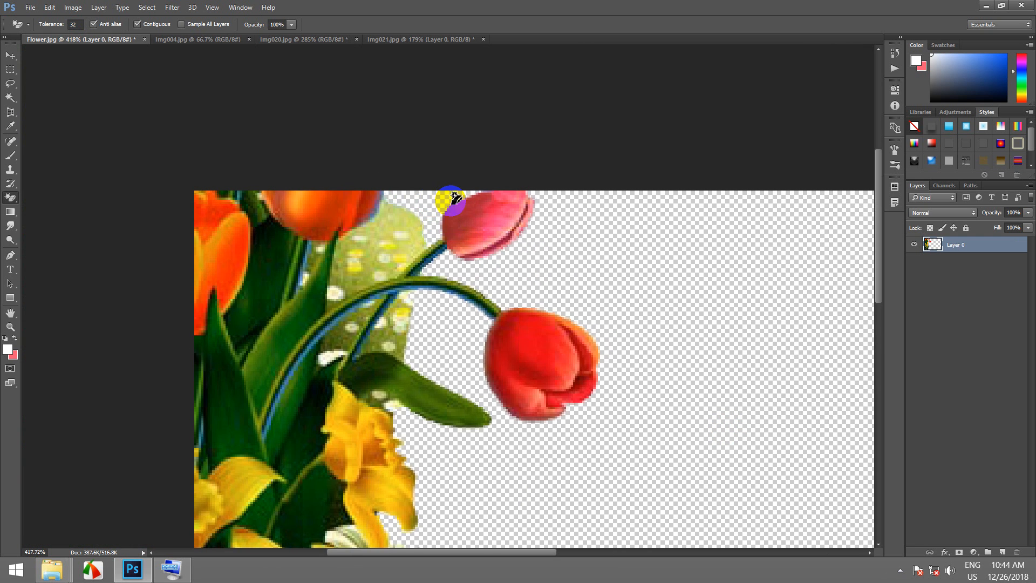
pyautogui.scroll(-5, 562, 248)
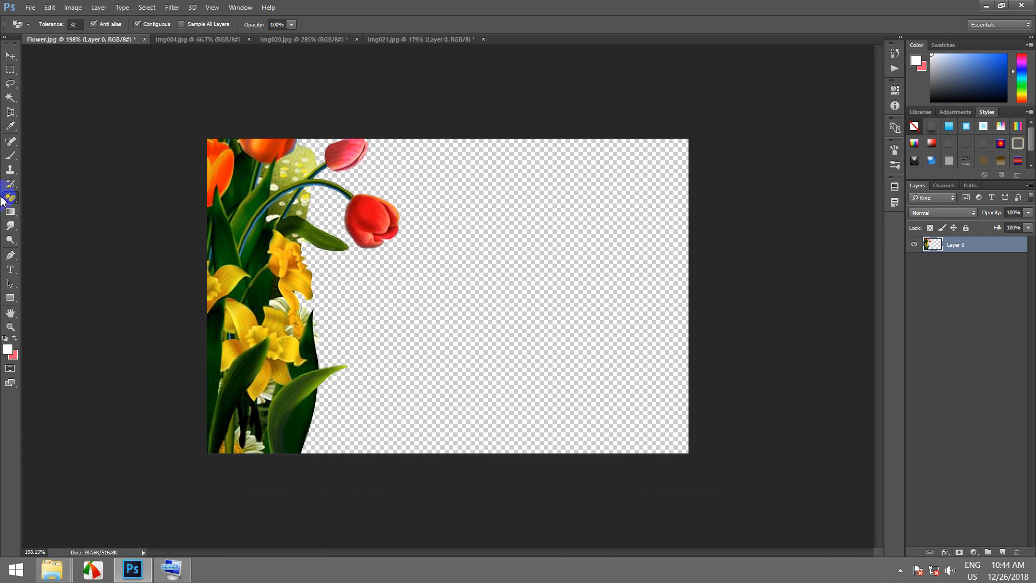
# - Erase the white background around the red heart box in Img004.jpg with the Magic Eraser
pyautogui.moveTo(8, 204); pyautogui.dragTo(58, 216)
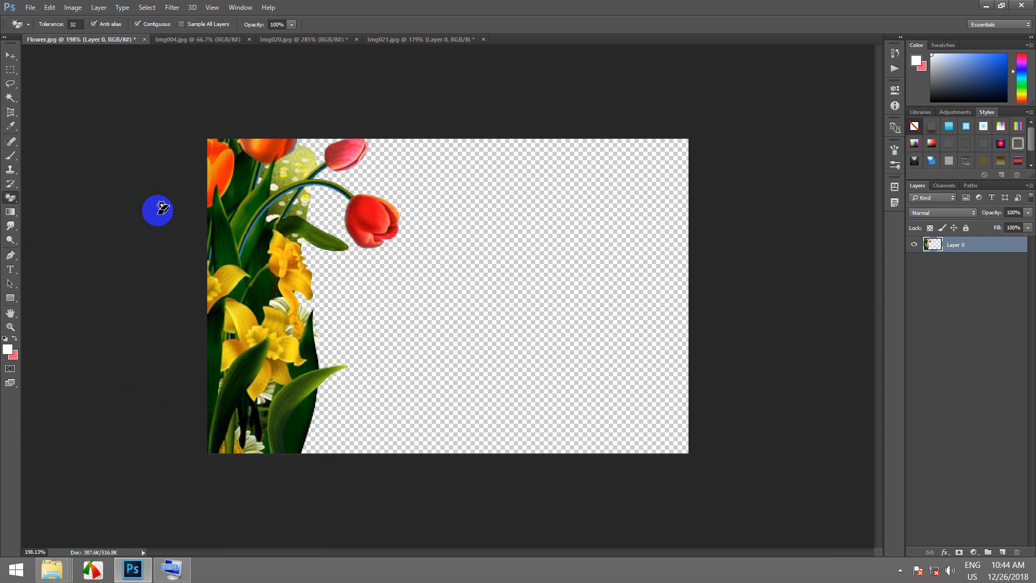
pyautogui.click(194, 40)
pyautogui.scroll(-1, 462, 283)
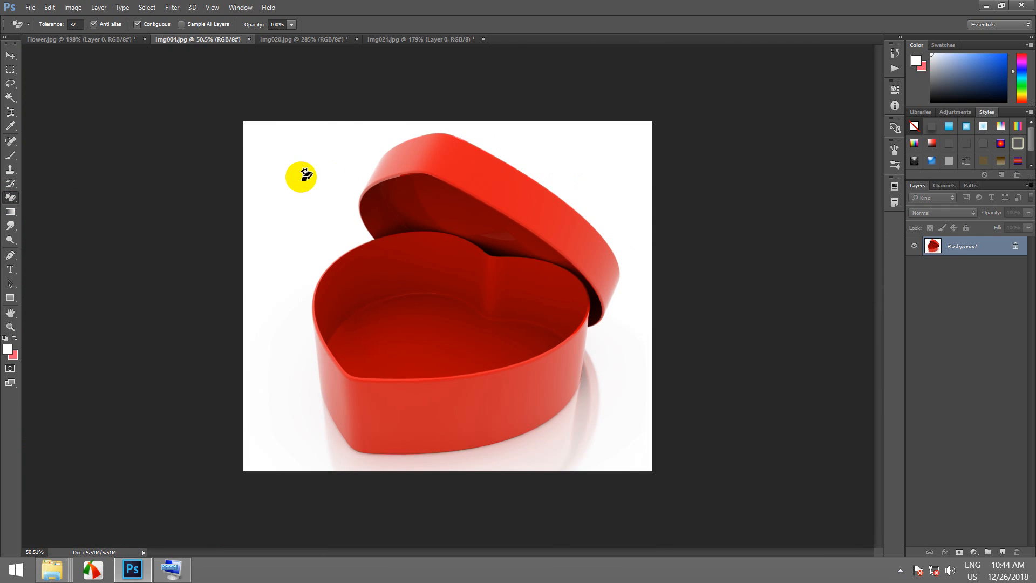
pyautogui.click(304, 153)
pyautogui.scroll(-1, 566, 433)
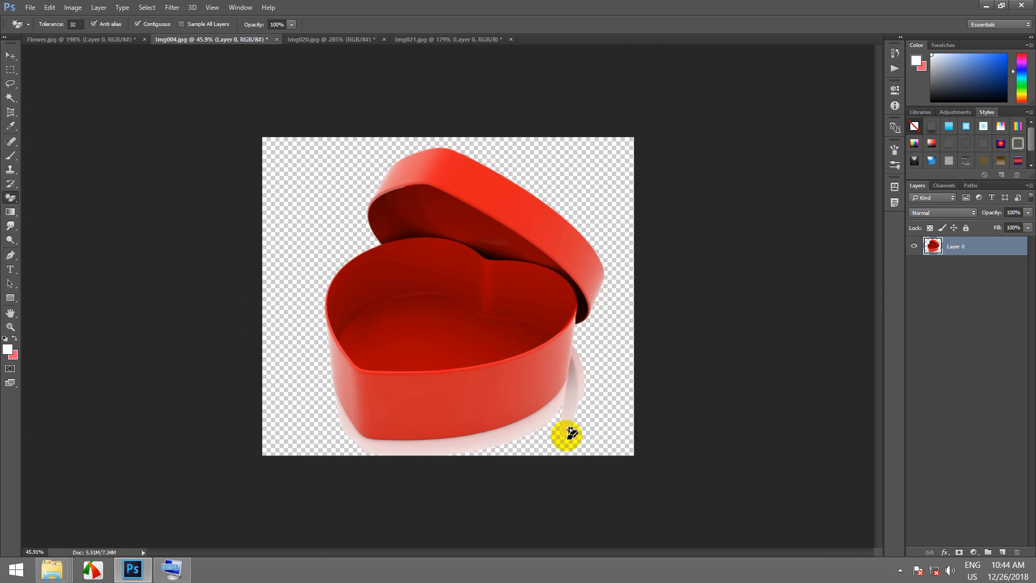
pyautogui.scroll(2, 564, 432)
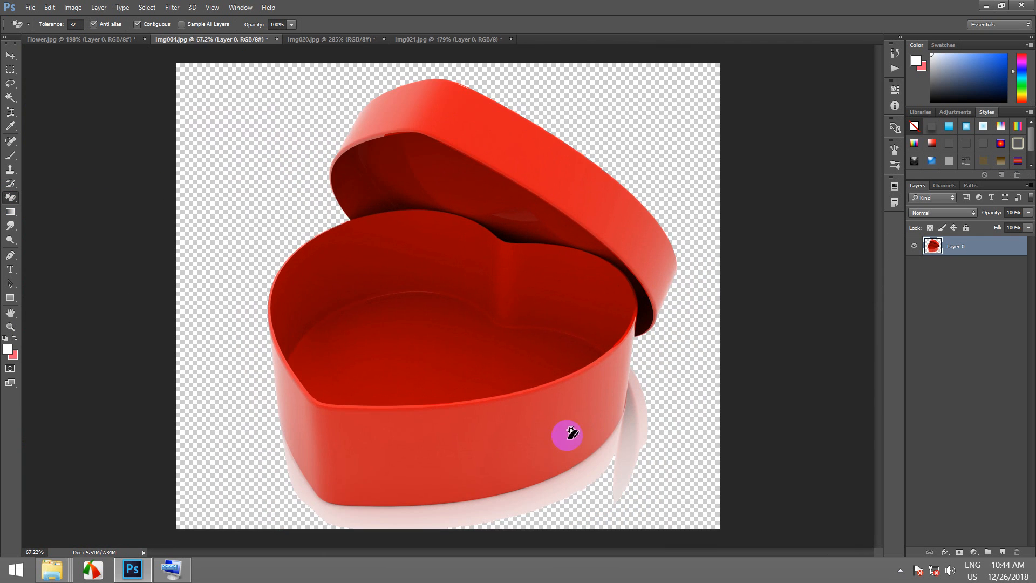
# - Review the edited bird in Img020.jpg and the cut-out hawk in Img021.jpg
pyautogui.click(332, 49)
pyautogui.scroll(-1, 348, 183)
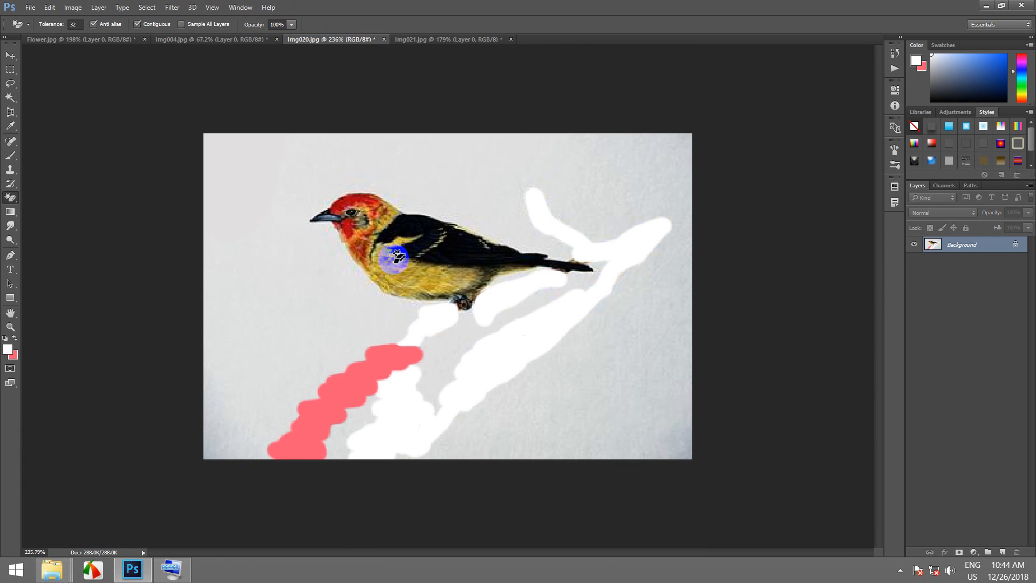
pyautogui.scroll(1, 398, 256)
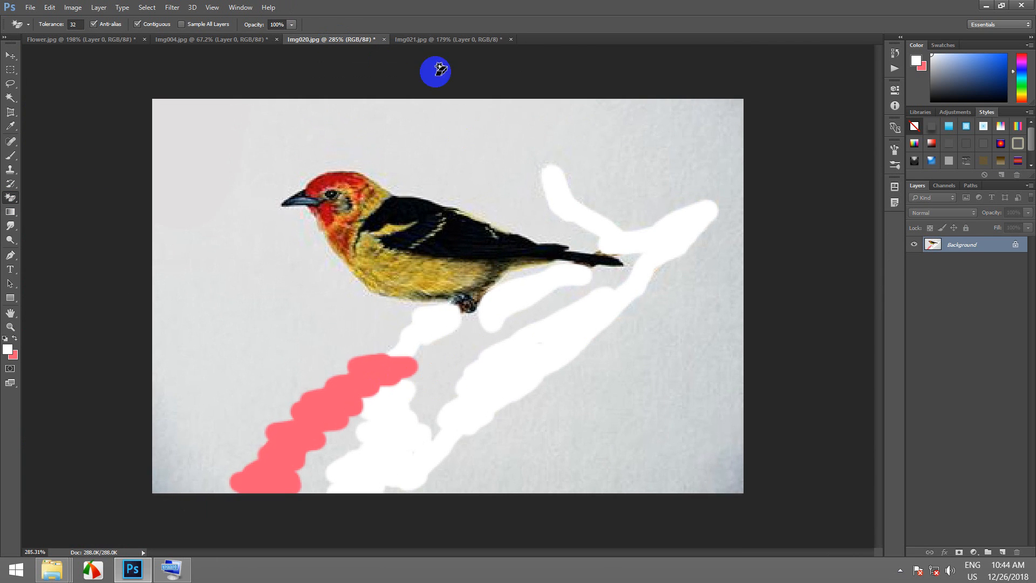
pyautogui.click(447, 44)
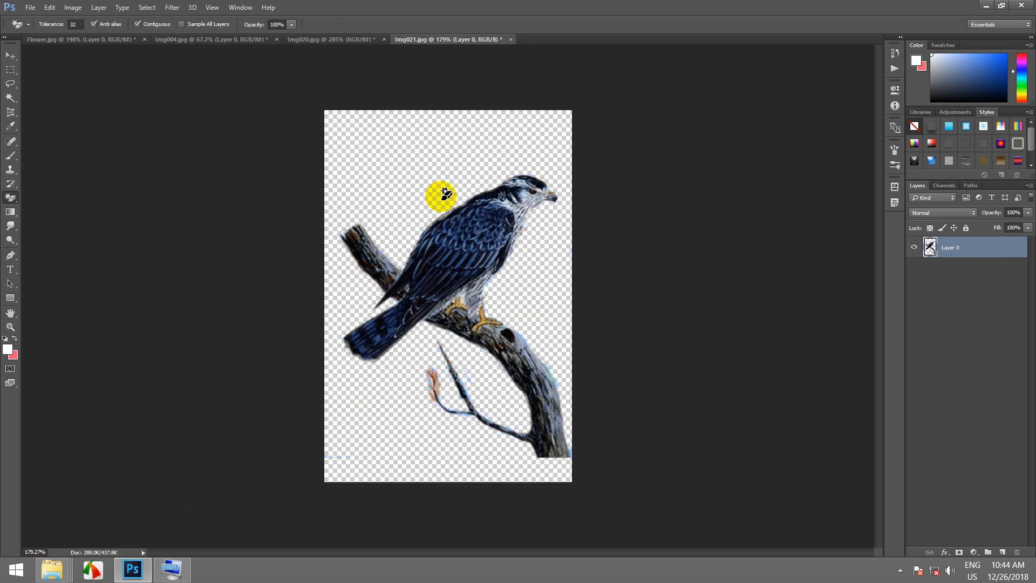
# - Close Img021.jpg without saving changes and reopen the original image from the Eraser Tool Pictures folder
pyautogui.click(513, 39)
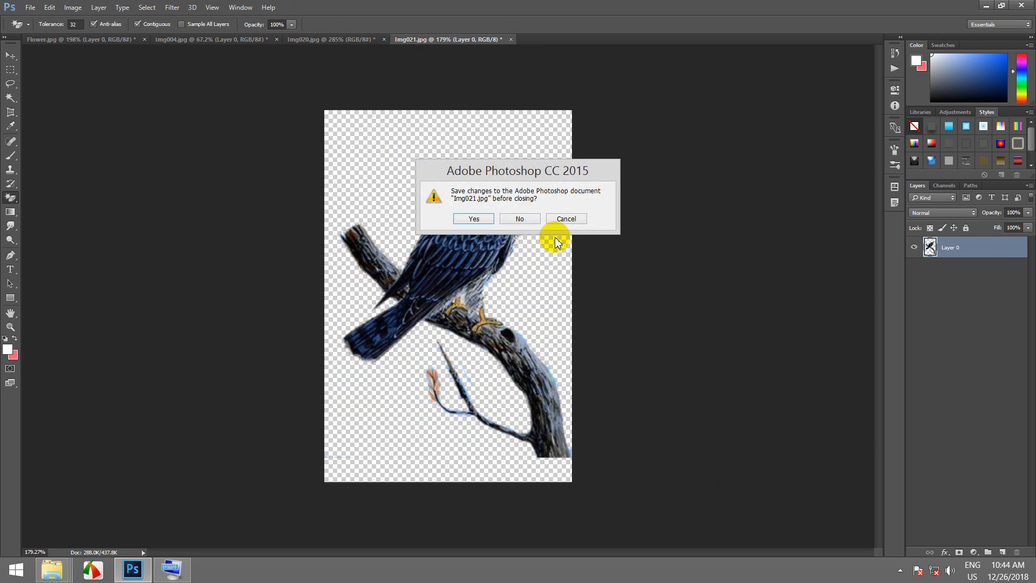
pyautogui.click(520, 218)
pyautogui.click(985, 6)
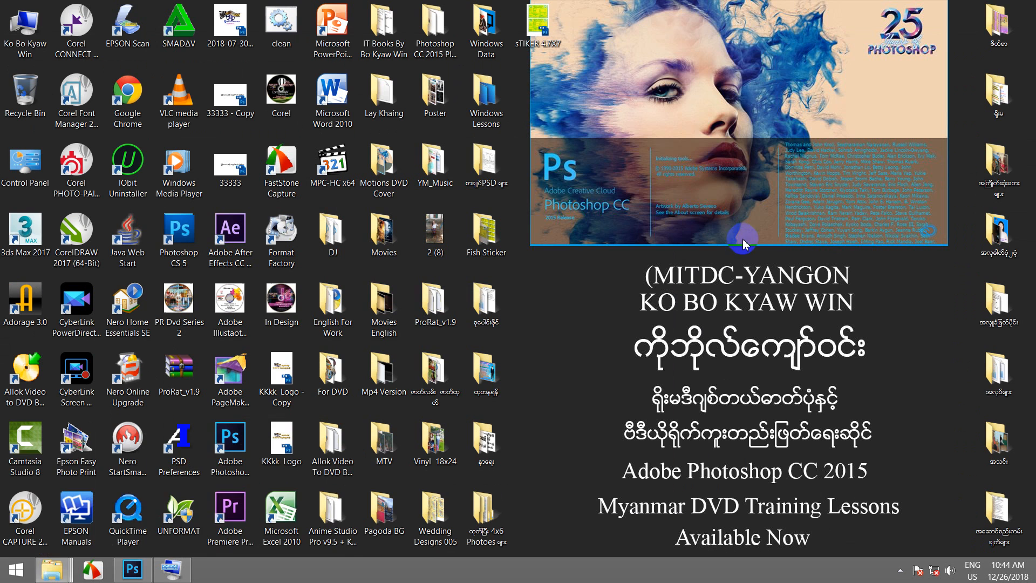
pyautogui.moveTo(47, 579)
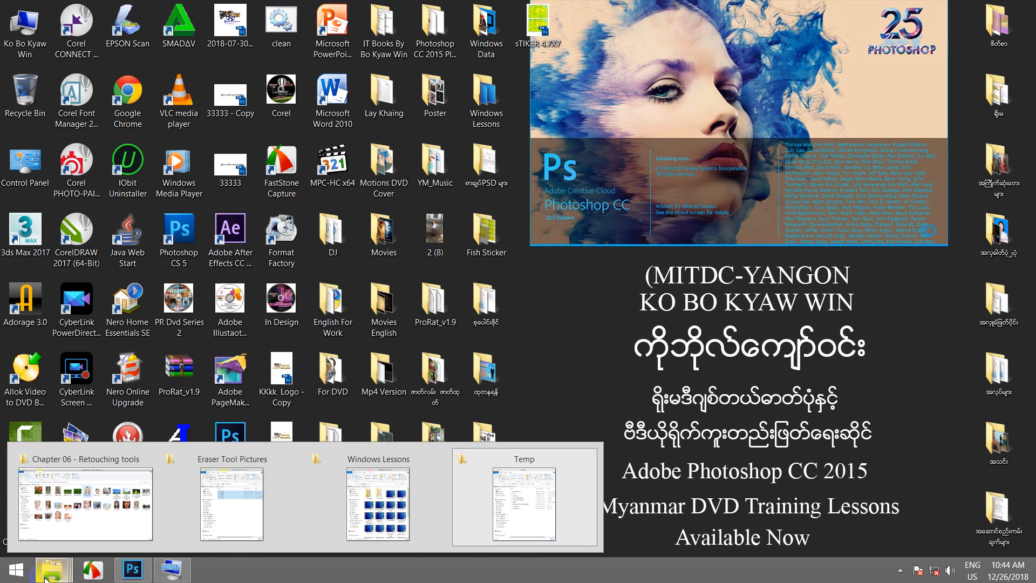
pyautogui.click(218, 503)
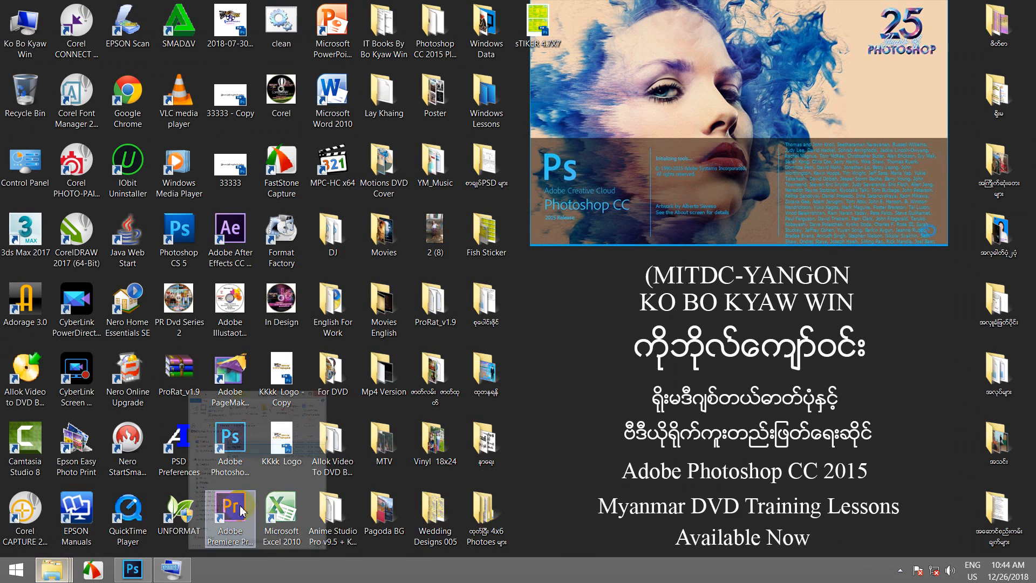
pyautogui.click(994, 517)
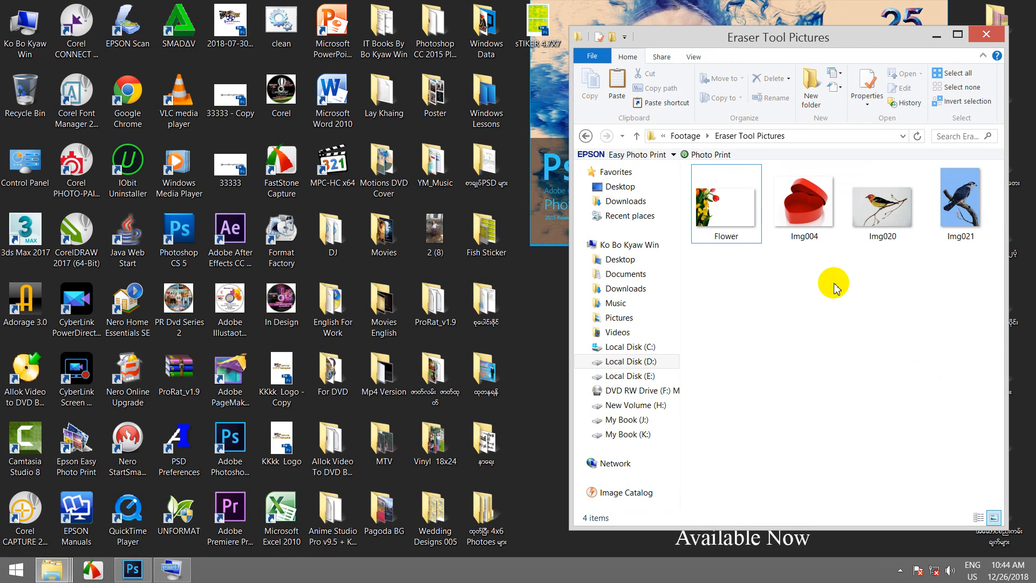
pyautogui.click(930, 240)
pyautogui.moveTo(960, 205); pyautogui.dragTo(232, 444)
pyautogui.scroll(6, 442, 225)
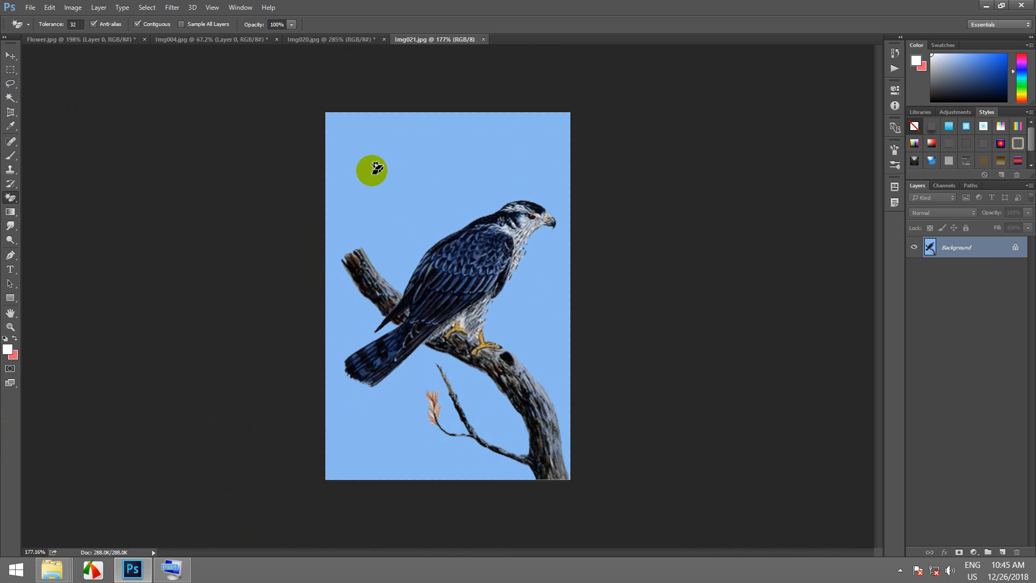
# - Try the Magic Eraser at tolerance 32 on the blue background around the hawk
pyautogui.click(409, 162)
pyautogui.scroll(3, 436, 171)
pyautogui.scroll(-3, 442, 169)
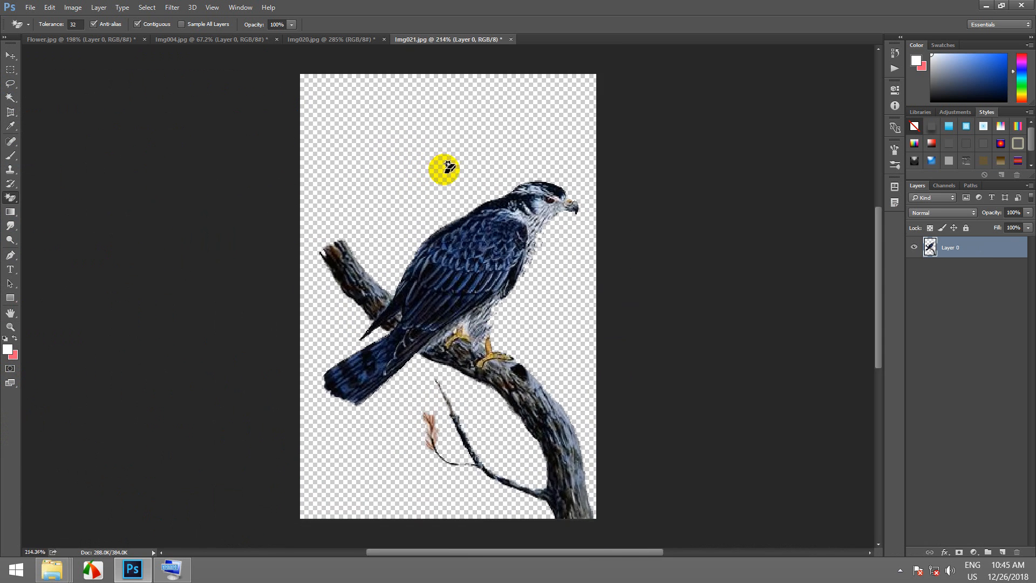
# - Undo the Magic Eraser result and try the Background Eraser at size 15 along the upper edge of the hawk's sky
pyautogui.rightClick(14, 195)
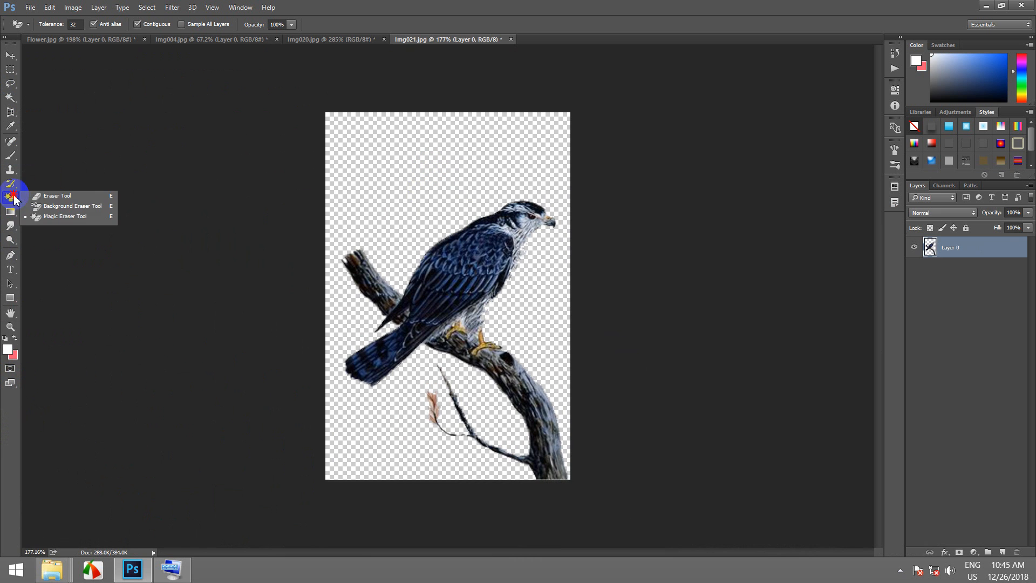
pyautogui.click(65, 206)
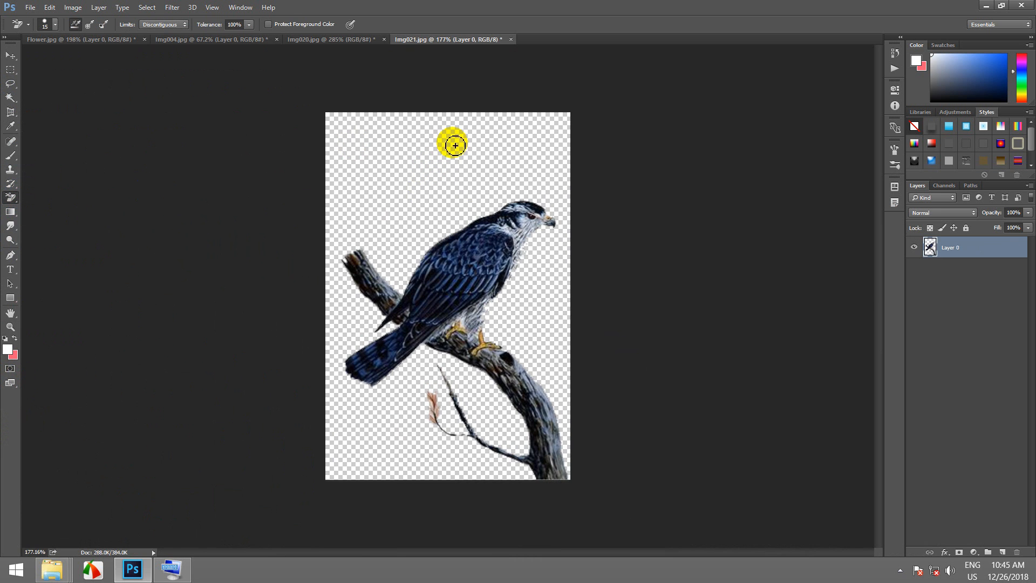
pyautogui.hotkey('ctrl', 'z')
pyautogui.moveTo(433, 140)
pyautogui.mouseDown()
pyautogui.moveTo(419, 115)
pyautogui.moveTo(340, 121)
pyautogui.moveTo(359, 140)
pyautogui.moveTo(431, 125)
pyautogui.moveTo(416, 114)
pyautogui.moveTo(467, 127)
pyautogui.moveTo(495, 120)
pyautogui.mouseUp()
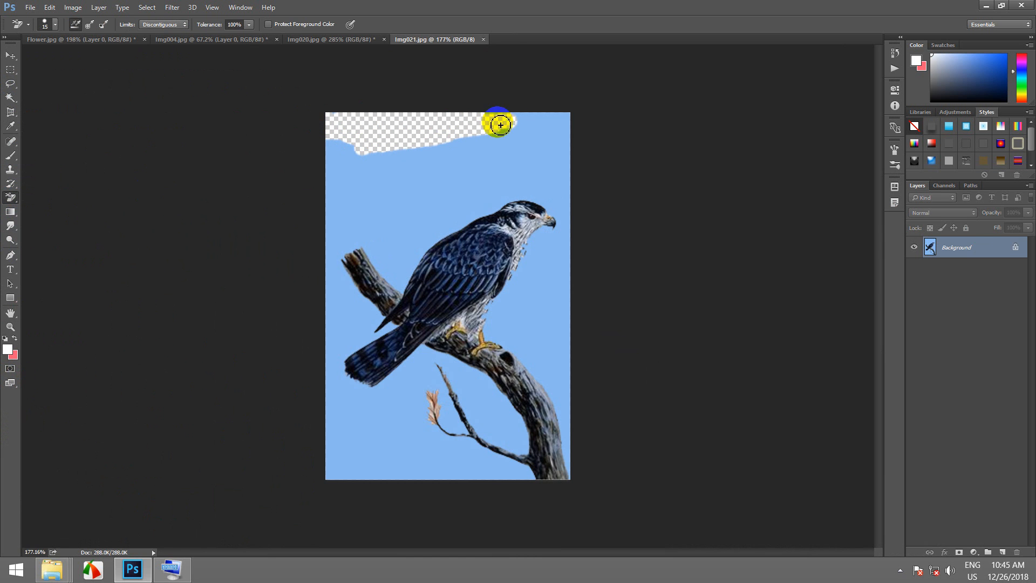
# - Erase a wide band of the background below the bird in Img020.jpg with the Background Eraser at brush size 45
pyautogui.click(234, 40)
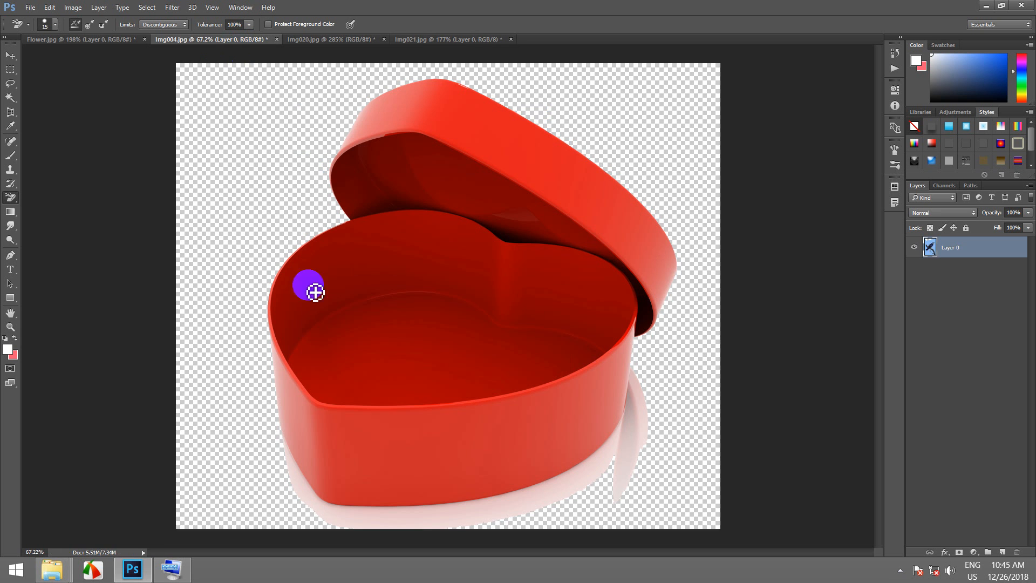
pyautogui.click(307, 40)
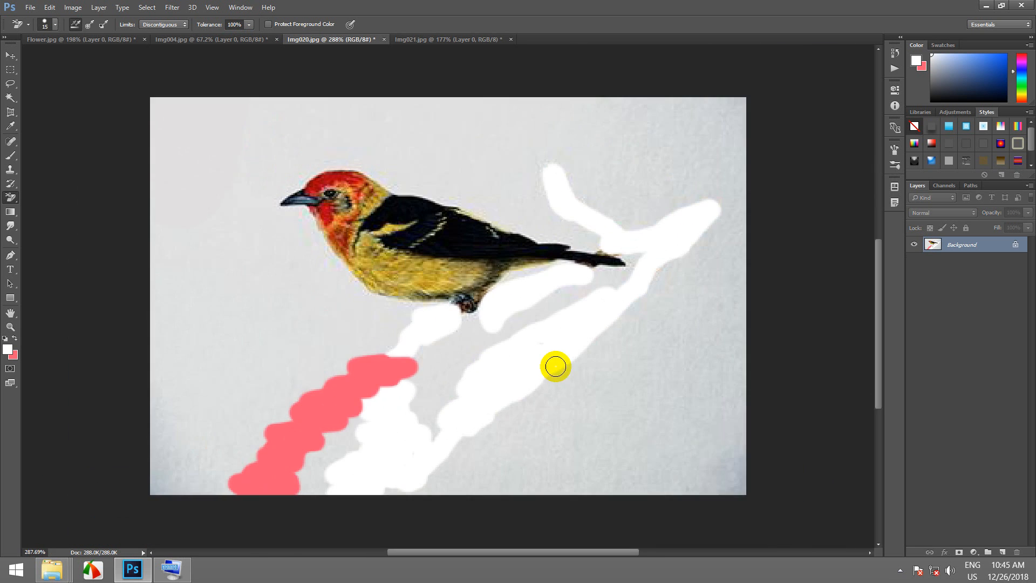
pyautogui.scroll(-1, 556, 367)
pyautogui.scroll(2, 556, 366)
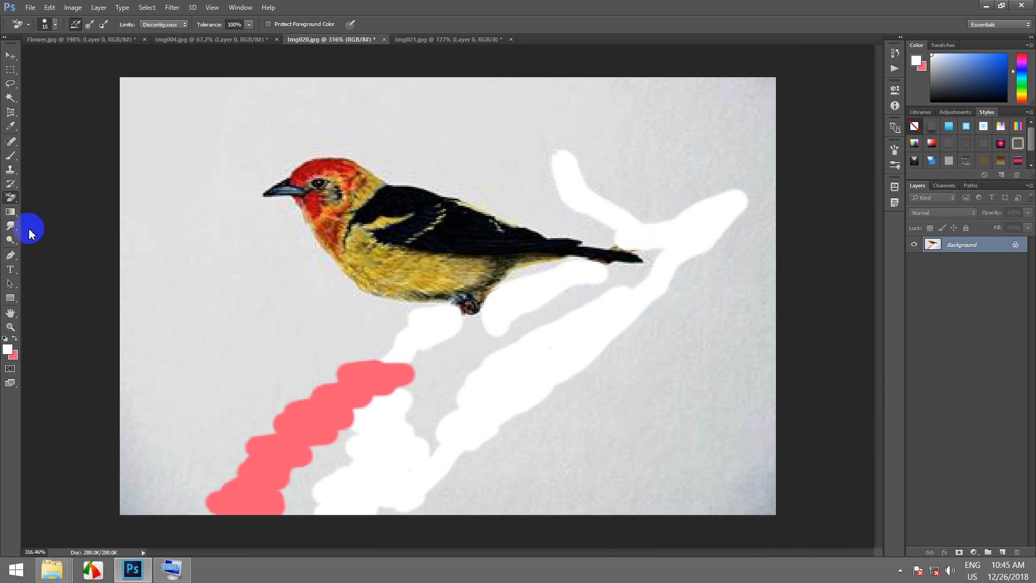
pyautogui.rightClick(10, 199)
pyautogui.click(60, 201)
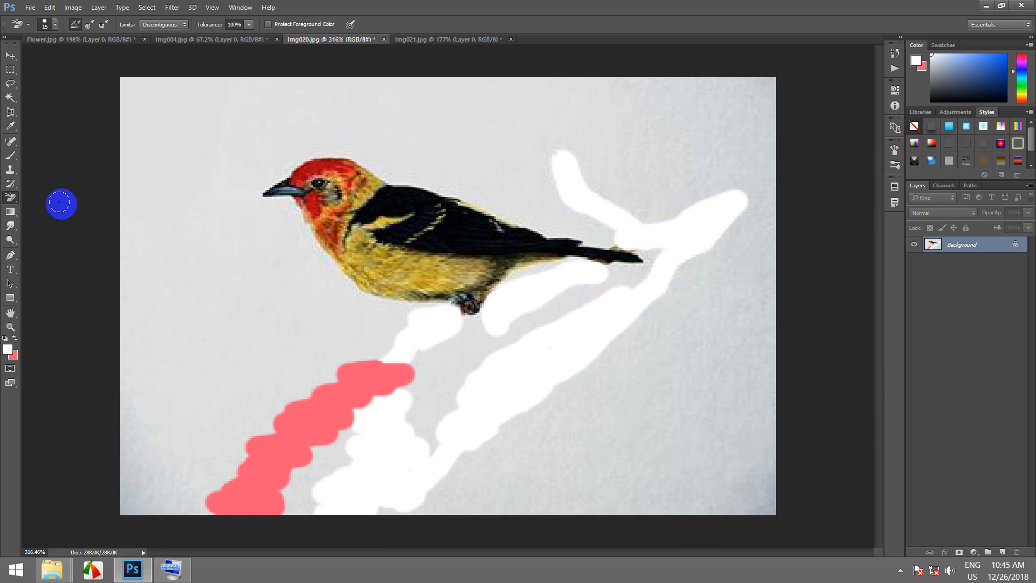
pyautogui.scroll(-2, 592, 422)
pyautogui.press(']')
pyautogui.press(']')
pyautogui.press(']')
pyautogui.press(']')
pyautogui.press(']')
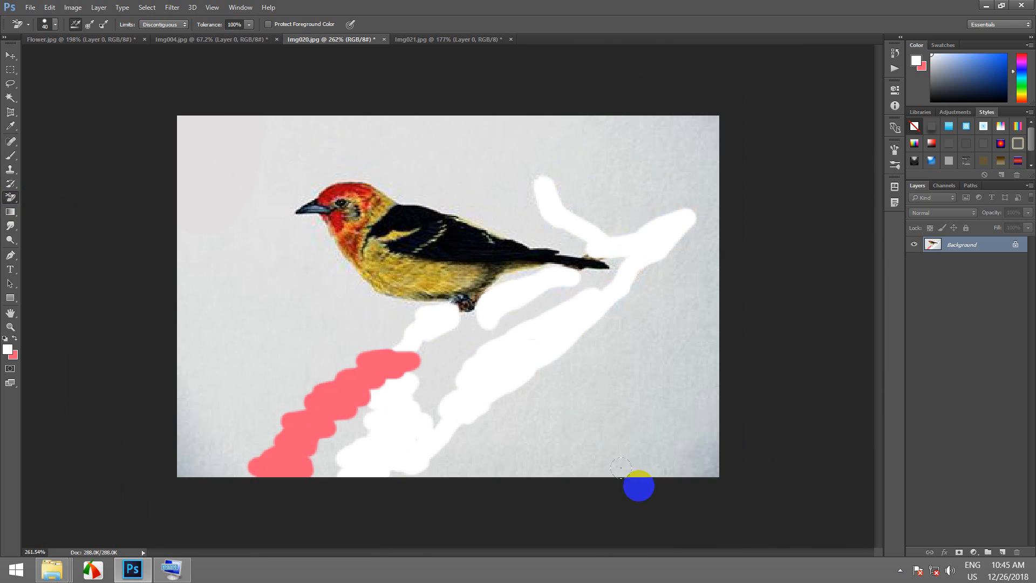
pyautogui.moveTo(680, 472)
pyautogui.mouseDown()
pyautogui.moveTo(440, 463)
pyautogui.moveTo(335, 417)
pyautogui.moveTo(360, 398)
pyautogui.mouseUp()
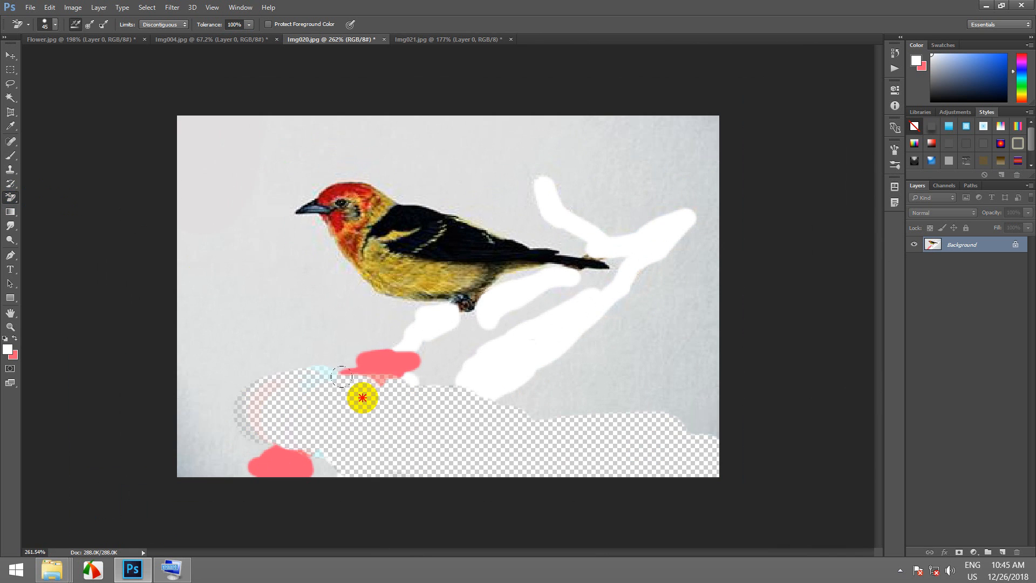
# - Undo the Background Eraser stroke in Img021.jpg and erase the hawk's blue background with the Magic Eraser at tolerance 32
pyautogui.click(453, 40)
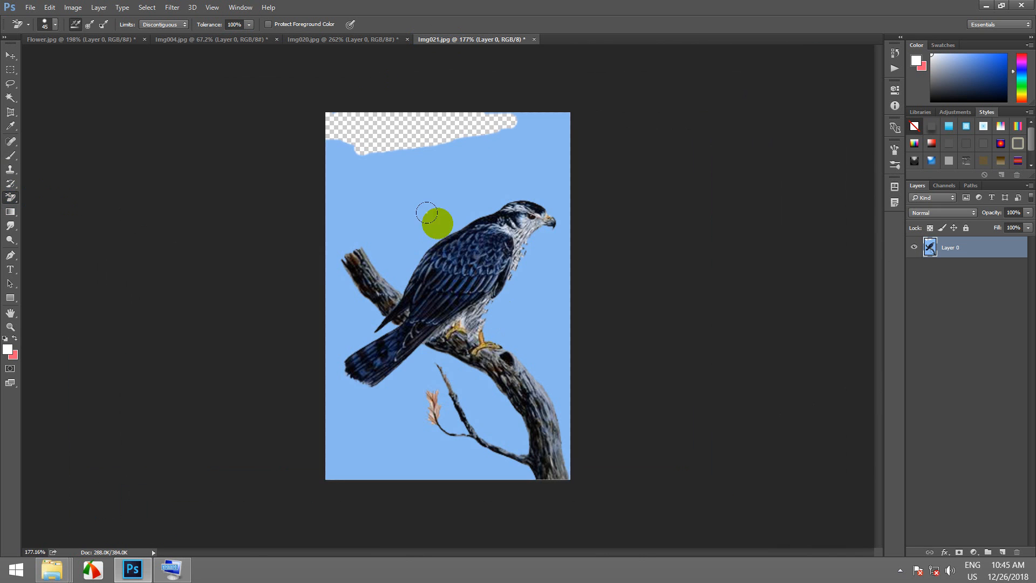
pyautogui.scroll(1, 423, 210)
pyautogui.hotkey('ctrl', 'alt', 'z')
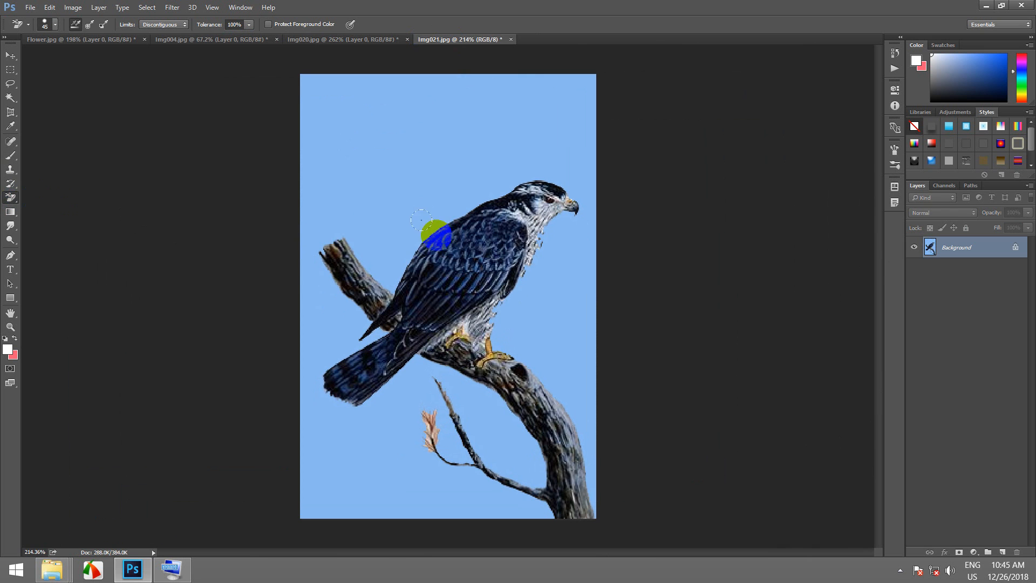
pyautogui.moveTo(9, 199)
pyautogui.mouseDown()
pyautogui.moveTo(65, 208)
pyautogui.moveTo(74, 221)
pyautogui.mouseUp()
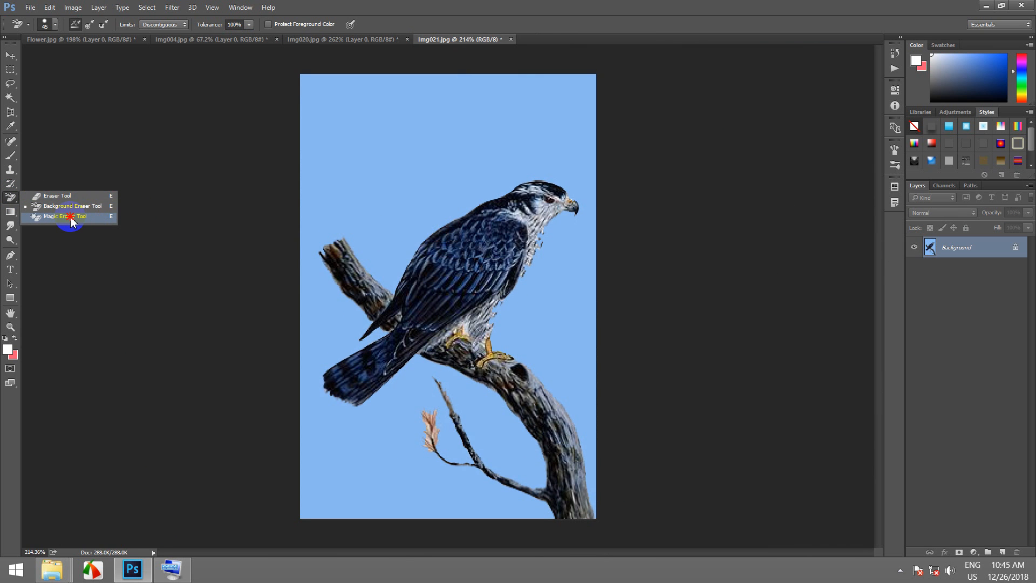
pyautogui.click(71, 217)
pyautogui.click(400, 128)
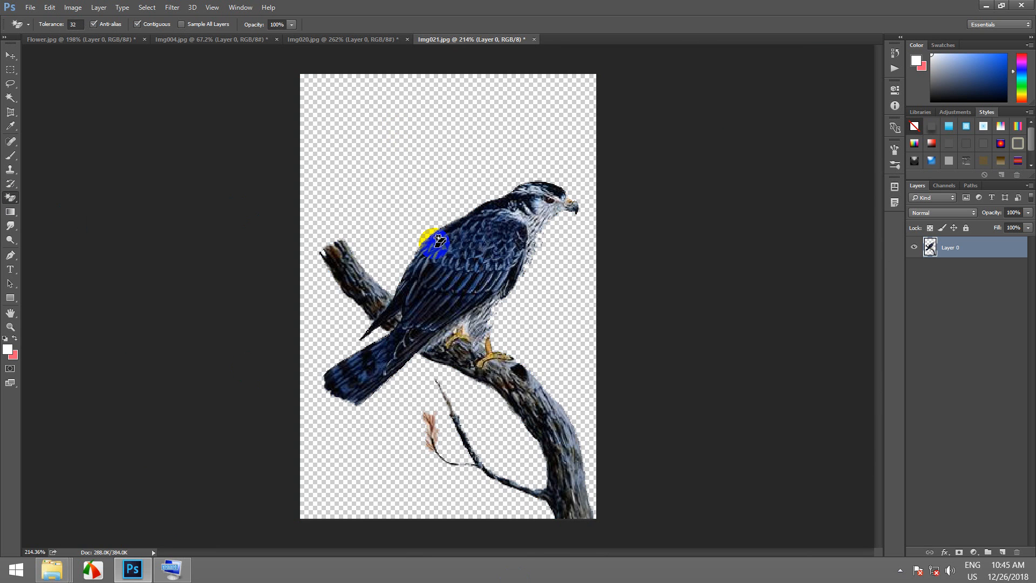
pyautogui.scroll(-3, 440, 240)
pyautogui.scroll(2, 432, 235)
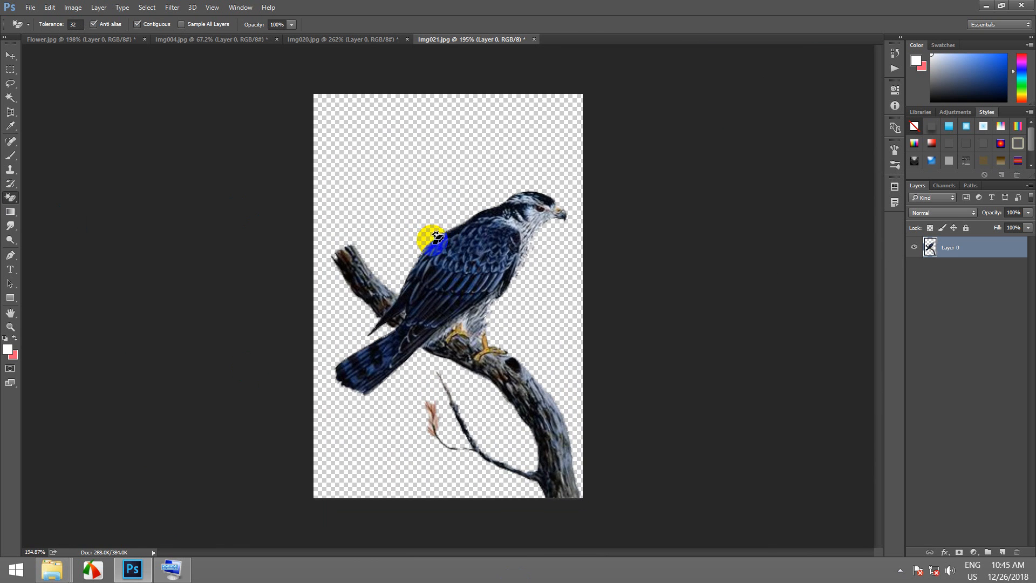
# - Undo the background removal in Flower.jpg and erase the white background again with the Magic Eraser at tolerance 32
pyautogui.click(81, 39)
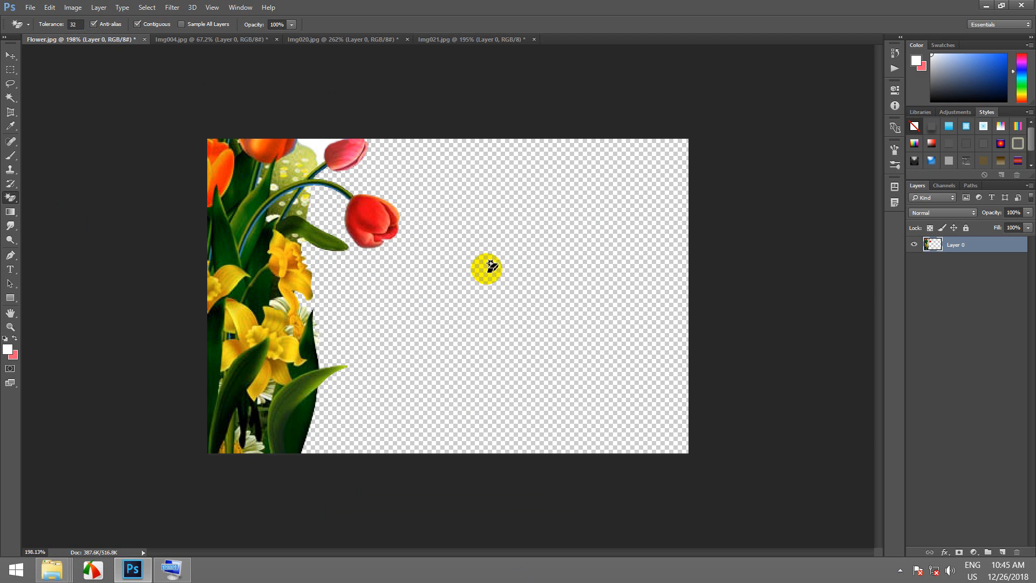
pyautogui.hotkey('ctrl', 'z')
pyautogui.scroll(-1, 343, 225)
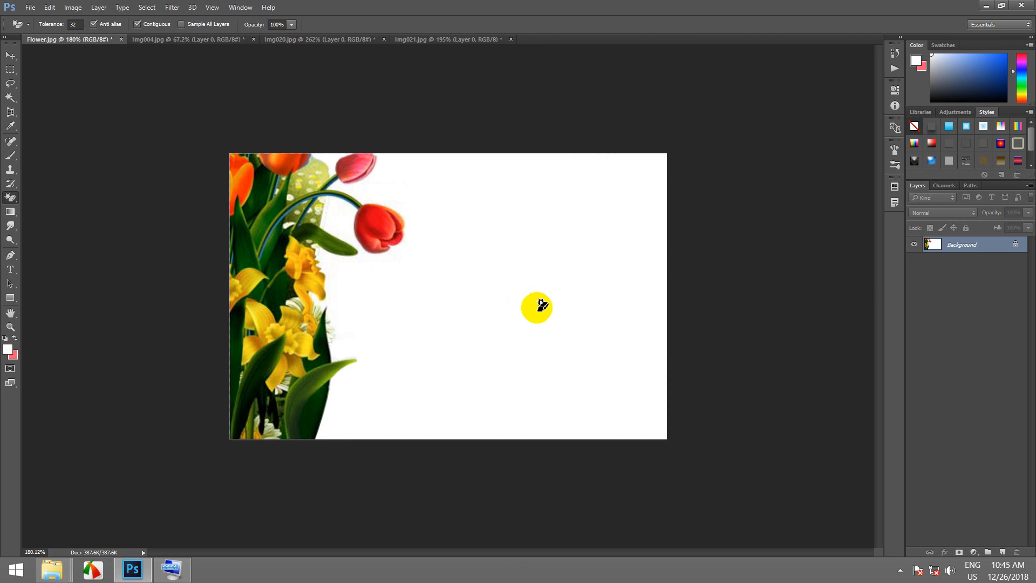
pyautogui.click(556, 261)
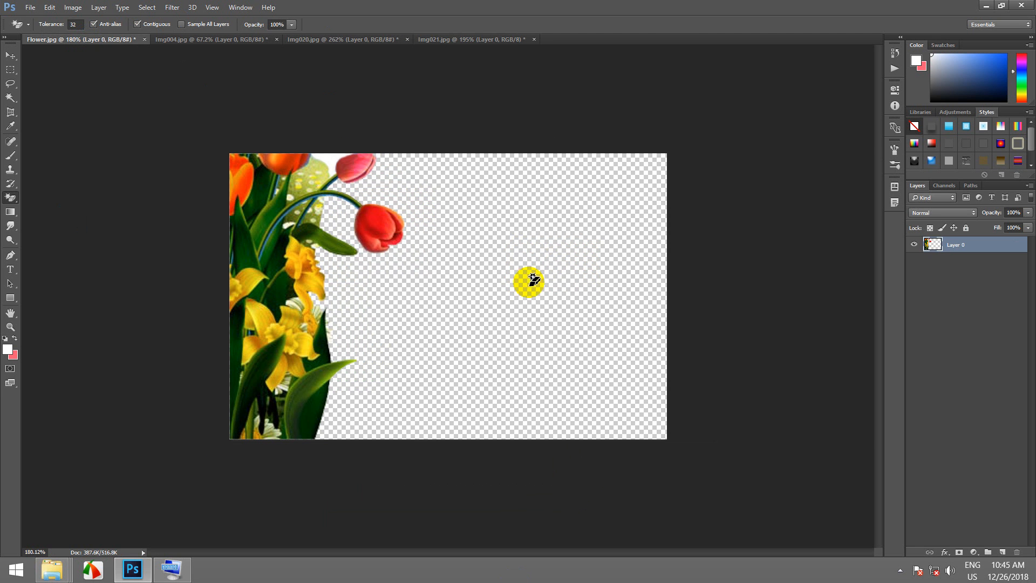
pyautogui.scroll(3, 527, 275)
pyautogui.scroll(-2, 490, 333)
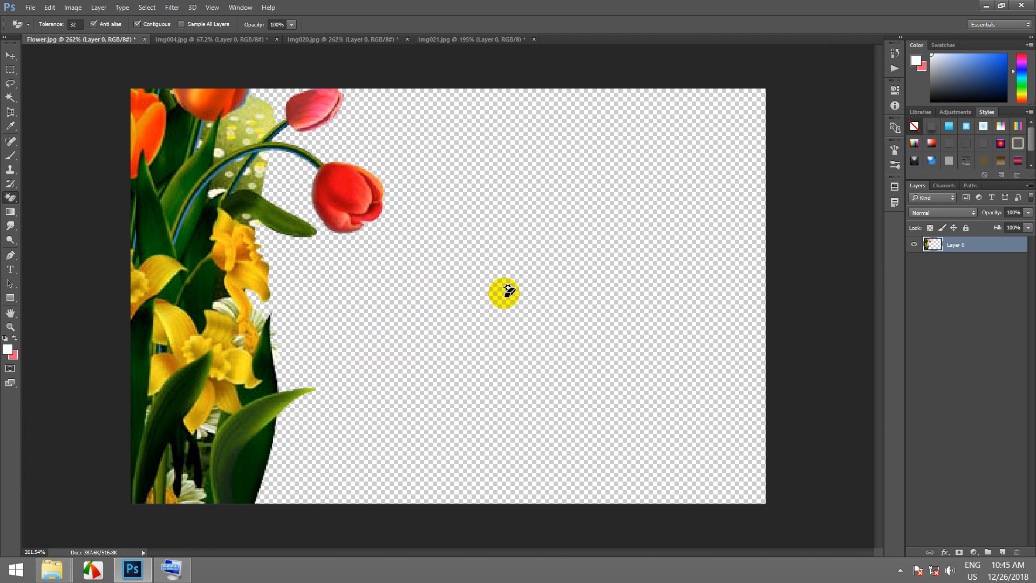
# - Inspect the edges of the cut-out red heart box in Img004.jpg
pyautogui.click(225, 40)
pyautogui.scroll(-2, 401, 268)
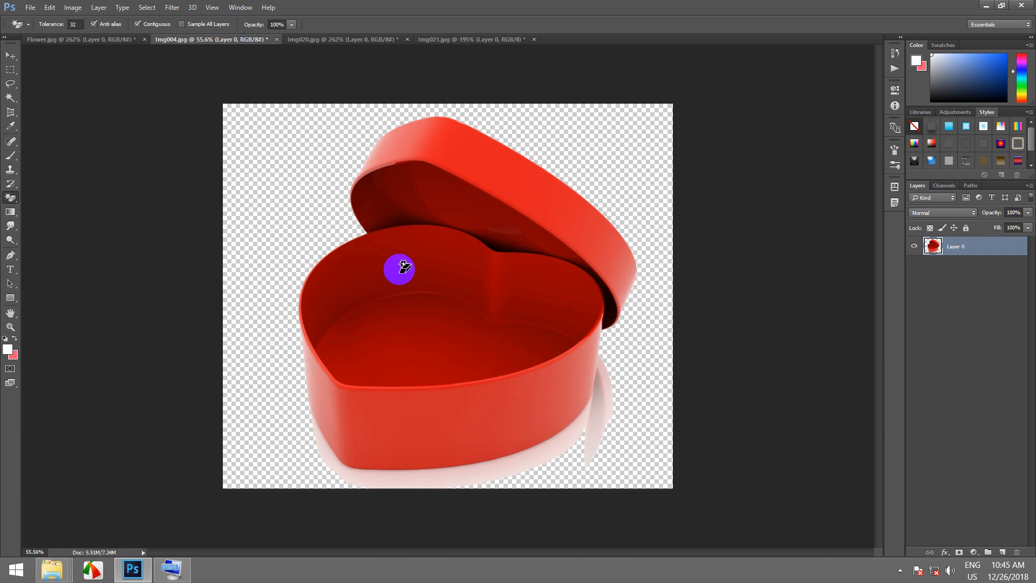
pyautogui.scroll(2, 421, 285)
pyautogui.scroll(1, 368, 203)
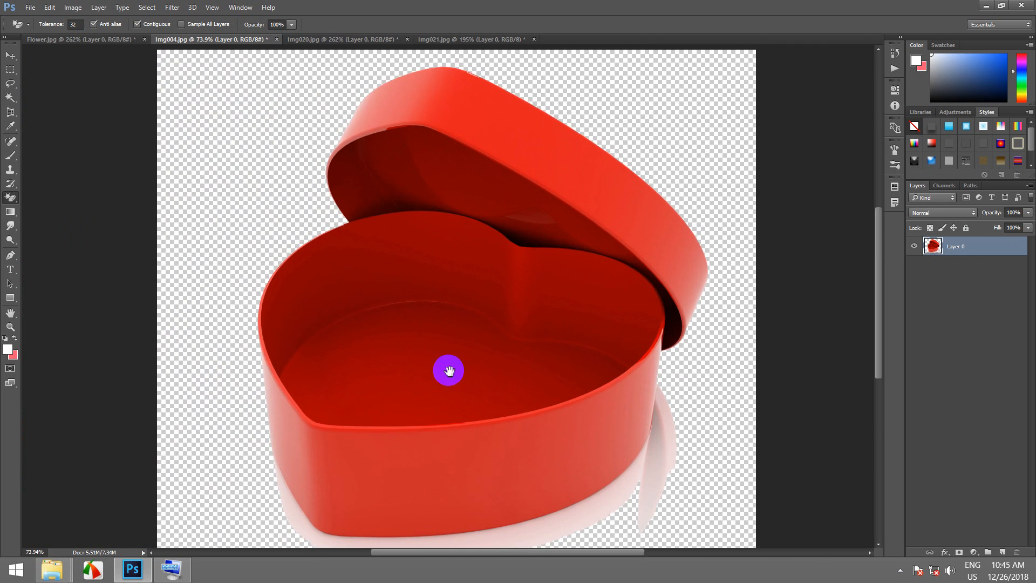
pyautogui.moveTo(448, 359); pyautogui.dragTo(358, 322)
# - Try the Magic Eraser on the grey background of the bird in Img020.jpg and undo it
pyautogui.click(371, 39)
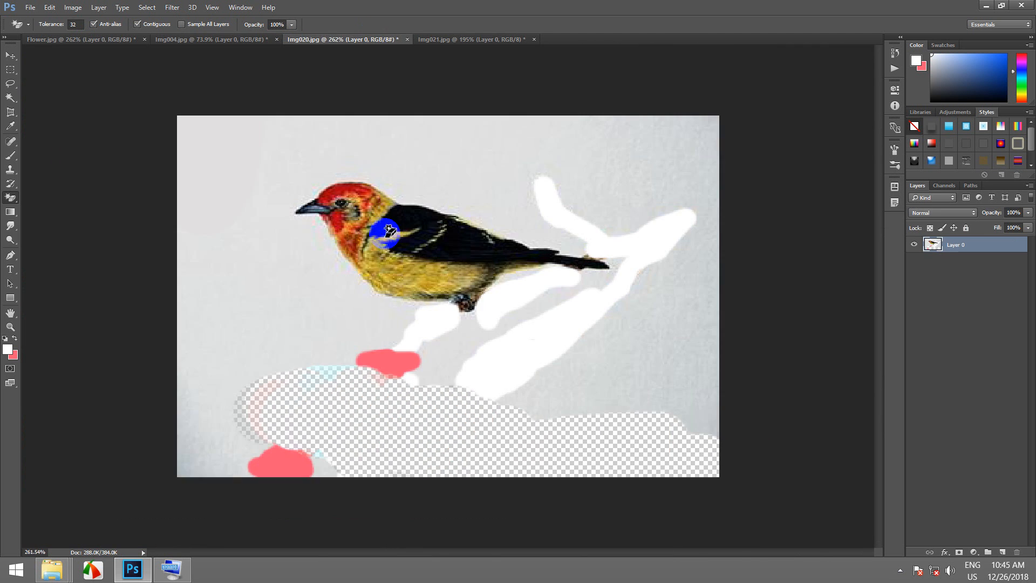
pyautogui.scroll(1, 389, 229)
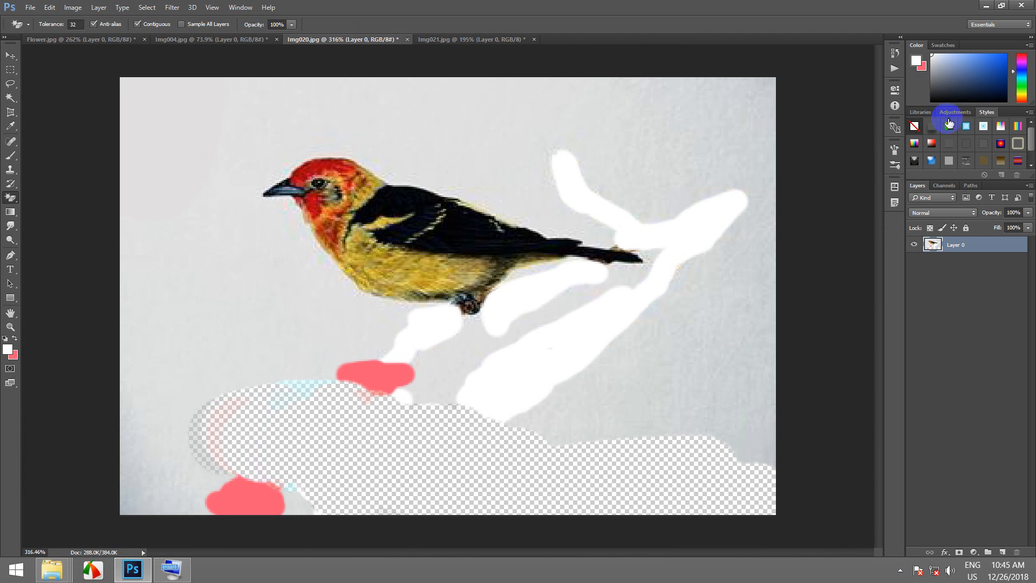
pyautogui.click(10, 201)
pyautogui.click(41, 218)
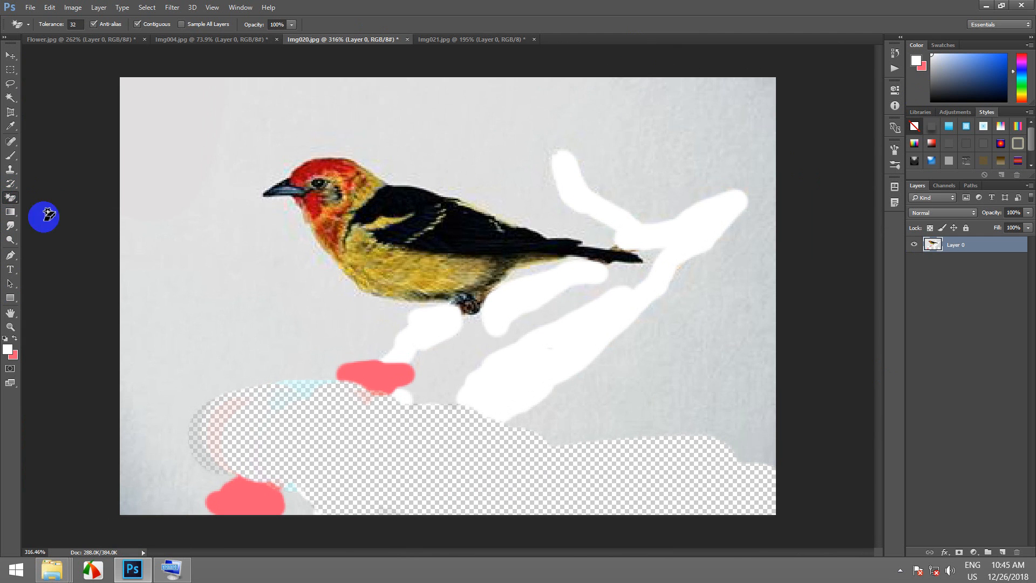
pyautogui.click(167, 251)
pyautogui.scroll(-1, 404, 396)
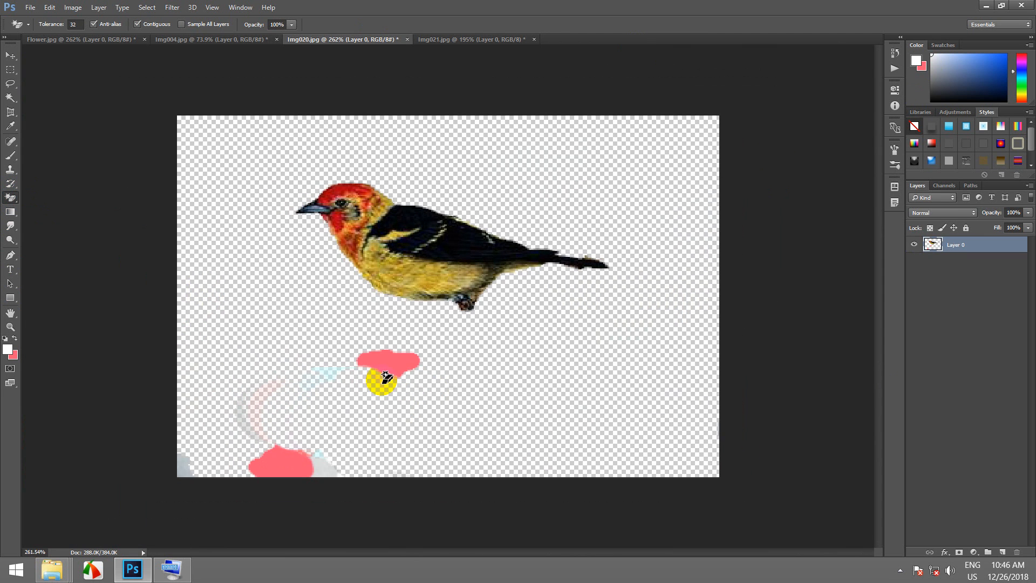
pyautogui.hotkey('ctrl', 'z')
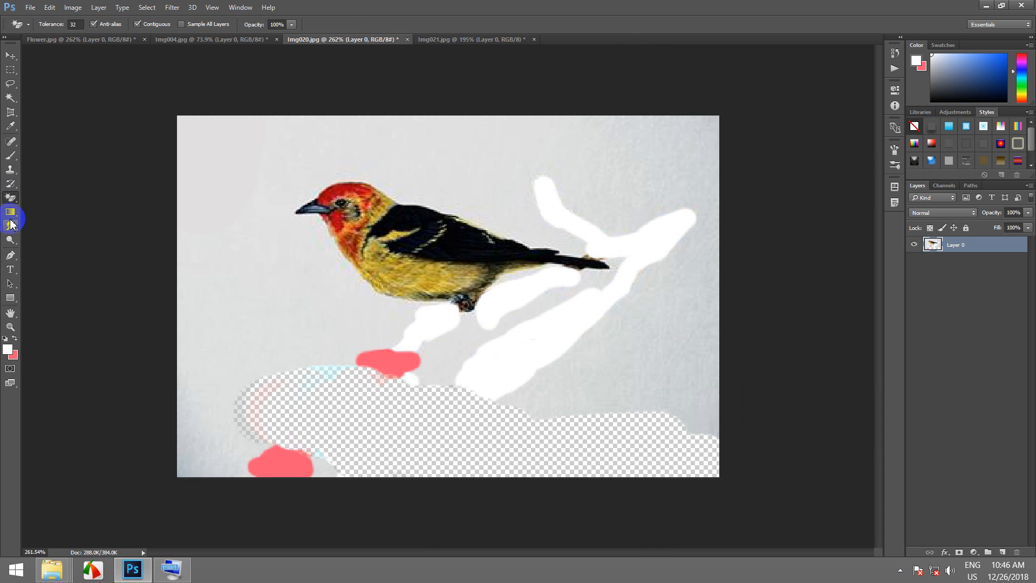
# - Erase more background below and beside the bird in Img020.jpg with the Background Eraser, enlarging the brush to 70
pyautogui.moveTo(13, 199); pyautogui.dragTo(50, 206)
pyautogui.click(68, 207)
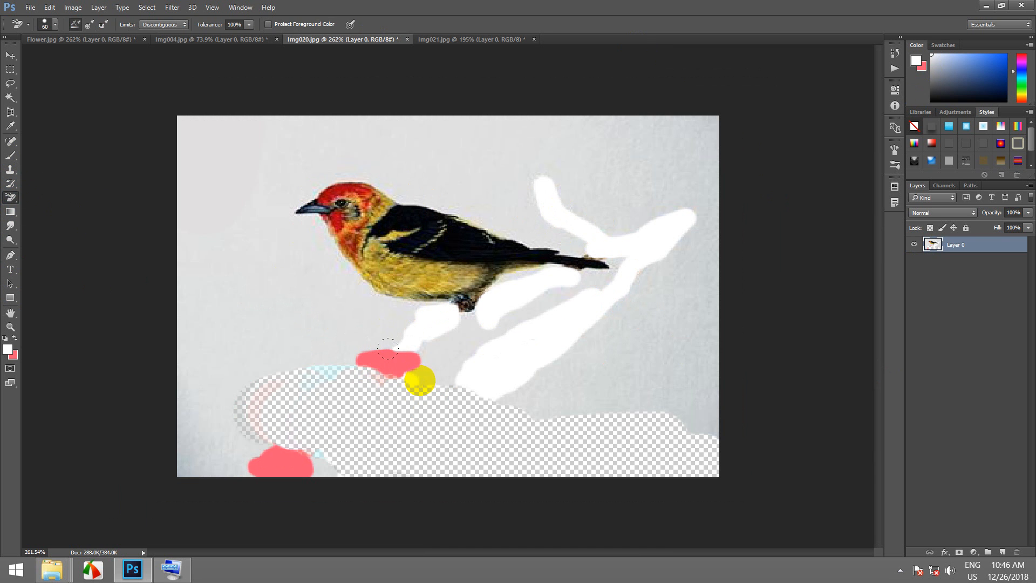
pyautogui.moveTo(388, 349)
pyautogui.mouseDown()
pyautogui.moveTo(573, 347)
pyautogui.moveTo(543, 355)
pyautogui.mouseUp()
pyautogui.press(']')
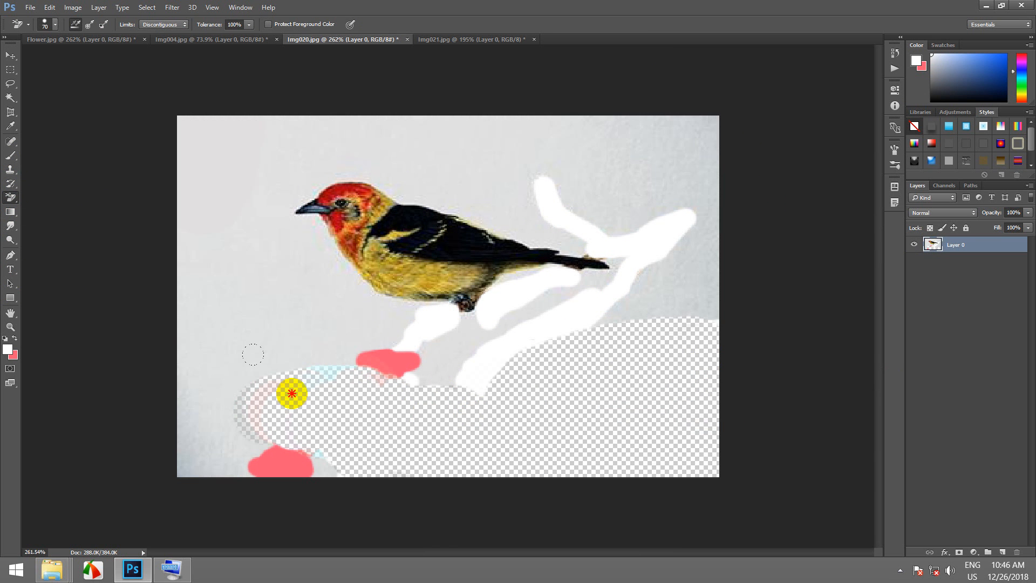
pyautogui.moveTo(291, 394)
pyautogui.mouseDown()
pyautogui.moveTo(212, 321)
pyautogui.moveTo(264, 458)
pyautogui.moveTo(310, 463)
pyautogui.moveTo(335, 374)
pyautogui.moveTo(213, 215)
pyautogui.moveTo(224, 137)
pyautogui.moveTo(215, 130)
pyautogui.moveTo(276, 353)
pyautogui.mouseUp()
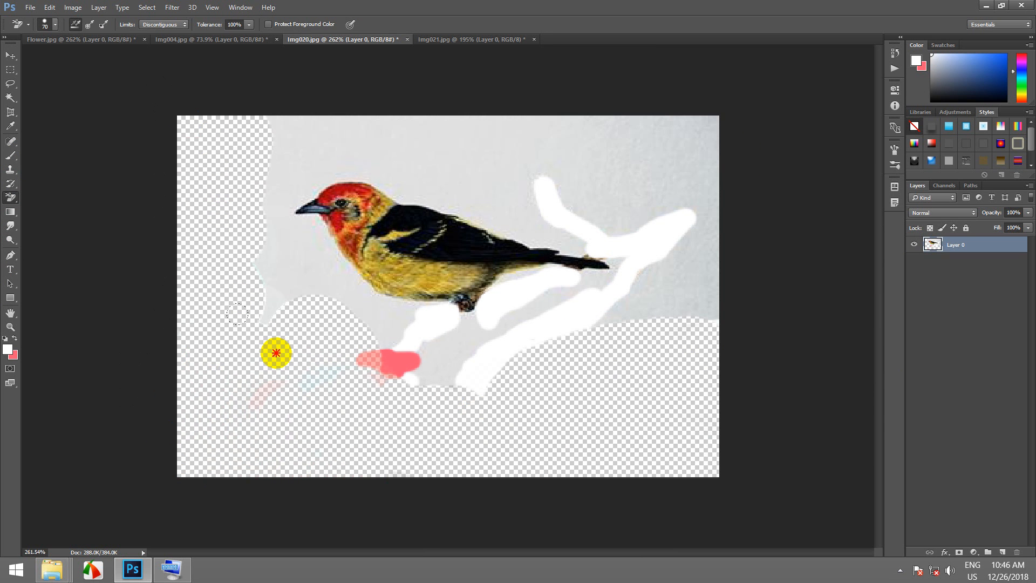
# - Switch to the standard Eraser and review the Background Eraser and Magic Eraser alternatives
pyautogui.moveTo(12, 201)
pyautogui.mouseDown()
pyautogui.moveTo(73, 199)
pyautogui.moveTo(55, 194)
pyautogui.mouseUp()
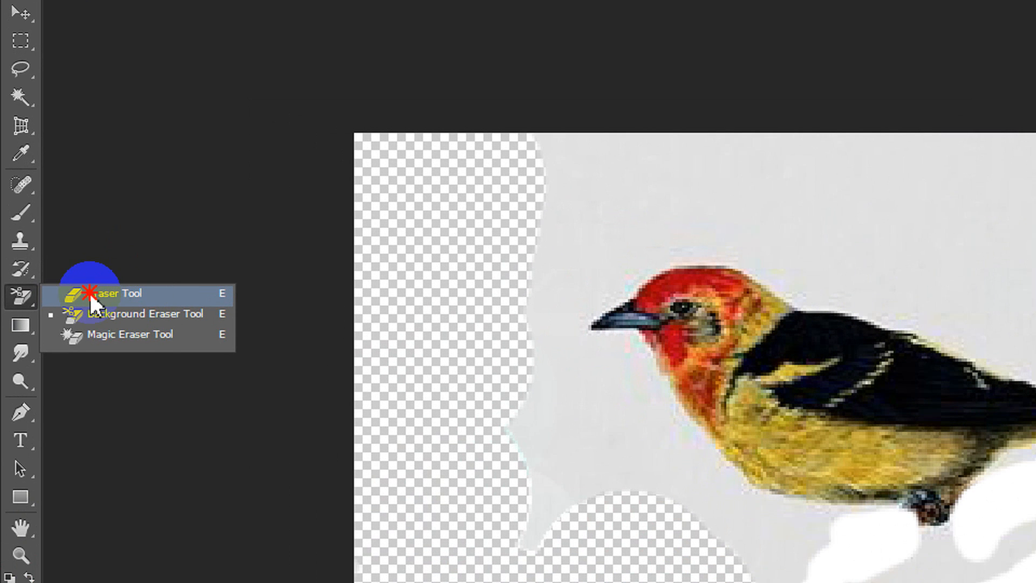
pyautogui.moveTo(143, 286); pyautogui.dragTo(144, 292)
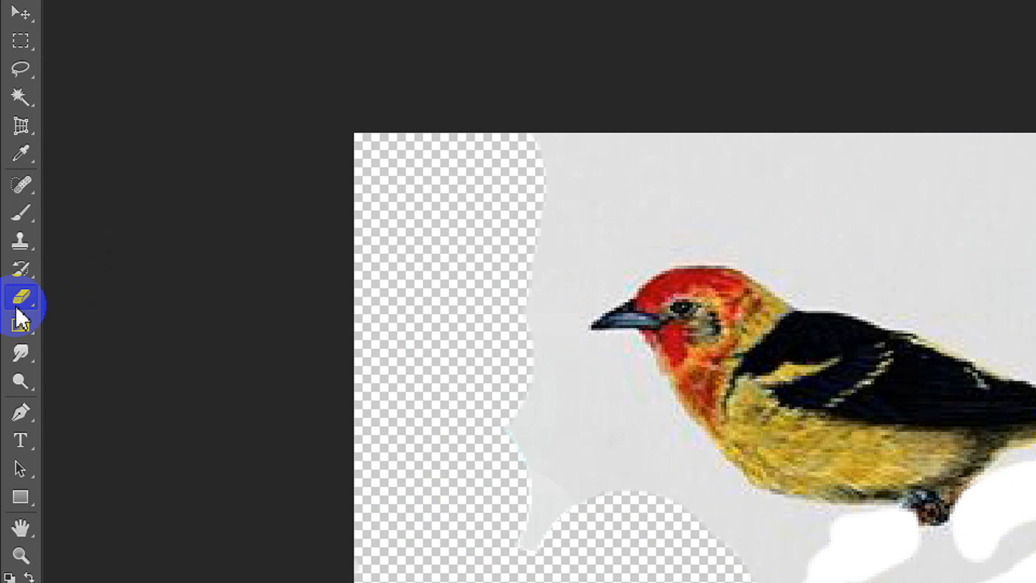
pyautogui.moveTo(15, 303); pyautogui.dragTo(77, 306)
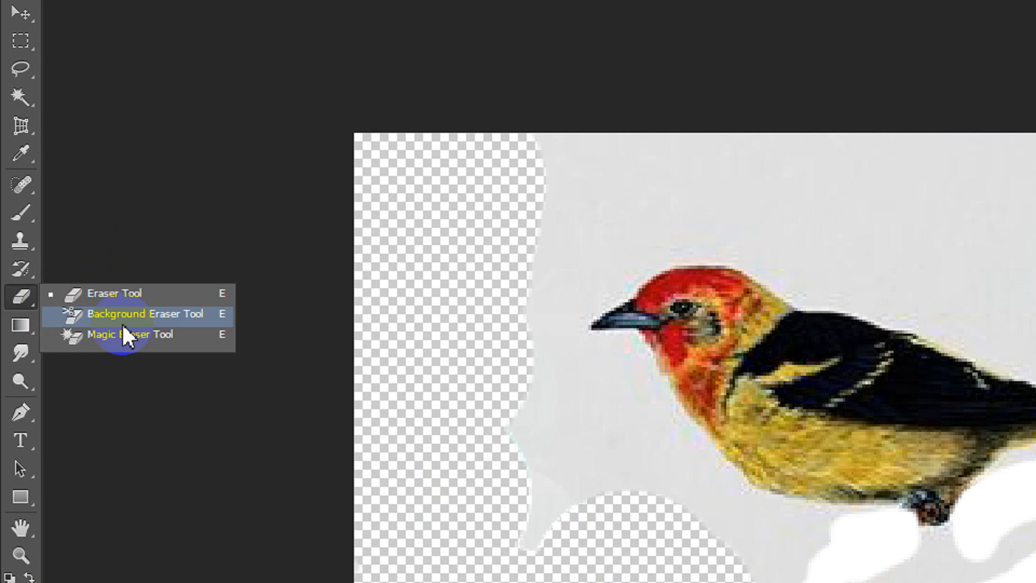
pyautogui.moveTo(133, 322)
pyautogui.mouseDown()
pyautogui.moveTo(173, 317)
pyautogui.moveTo(124, 336)
pyautogui.mouseUp()
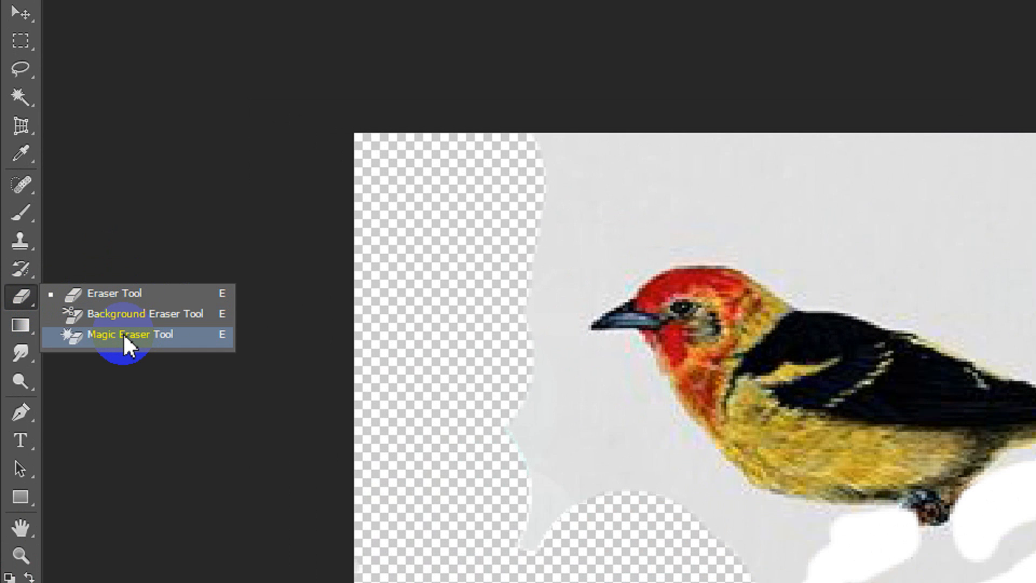